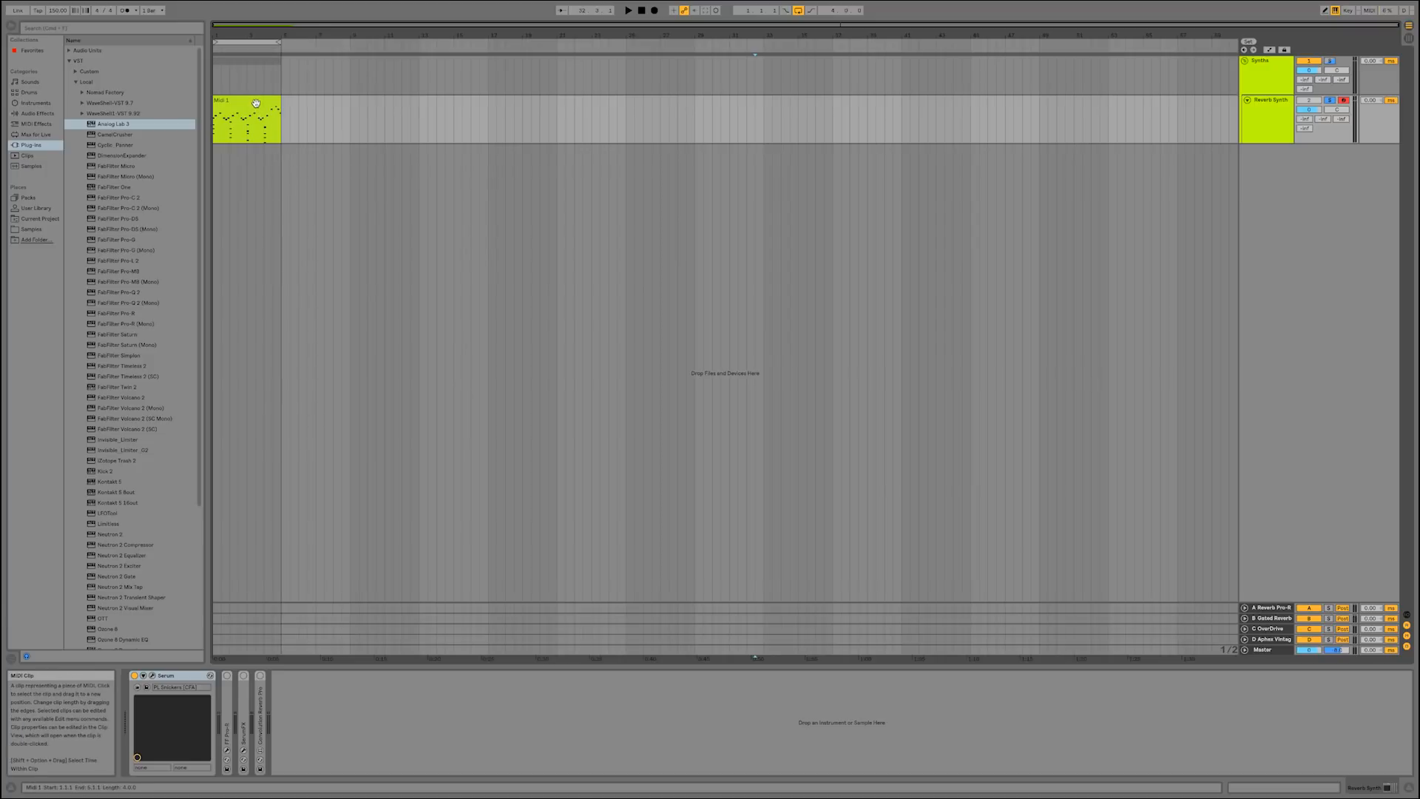
Step: Play the MIDI clip on the Reverb Synth track to hear the dry synth, and stop playback
click(271, 123)
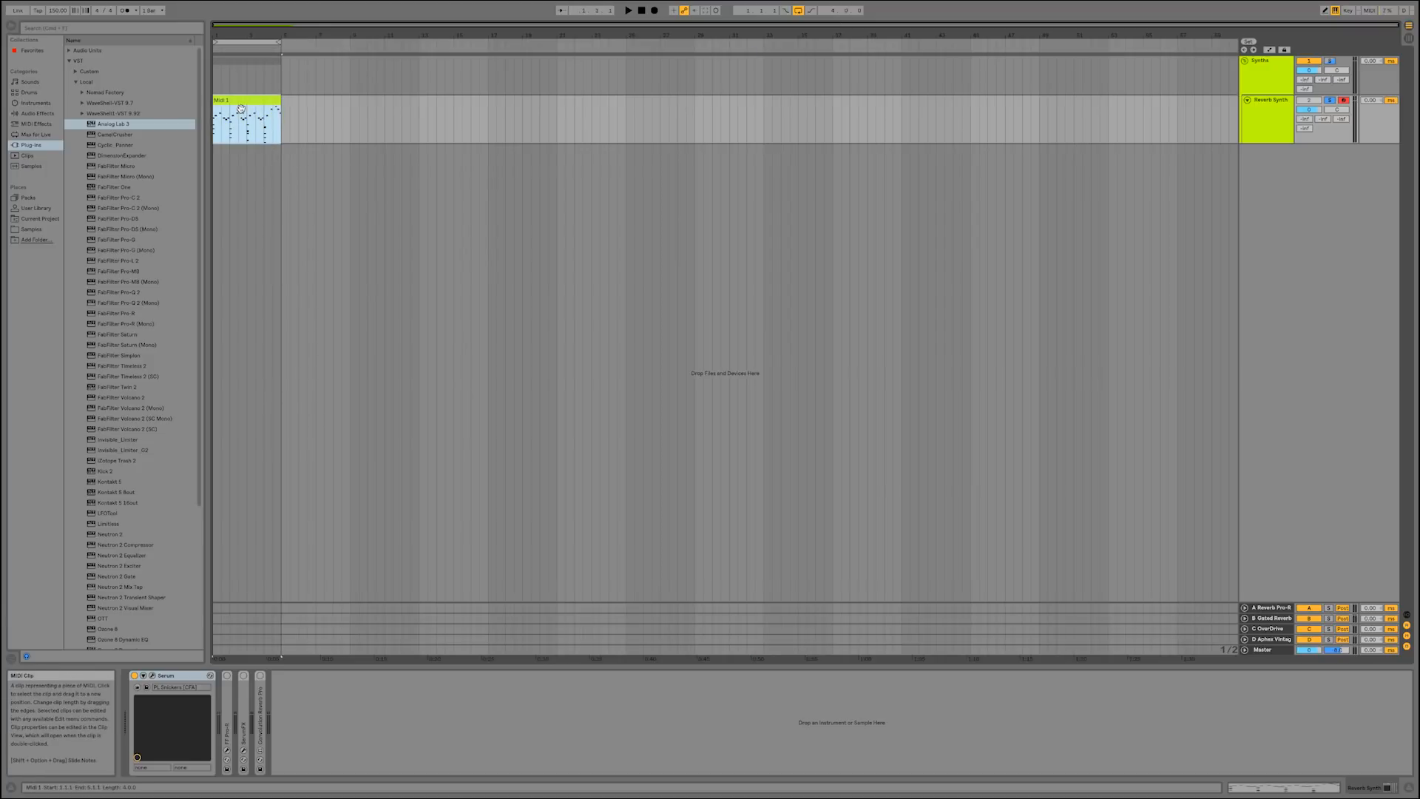
key(space)
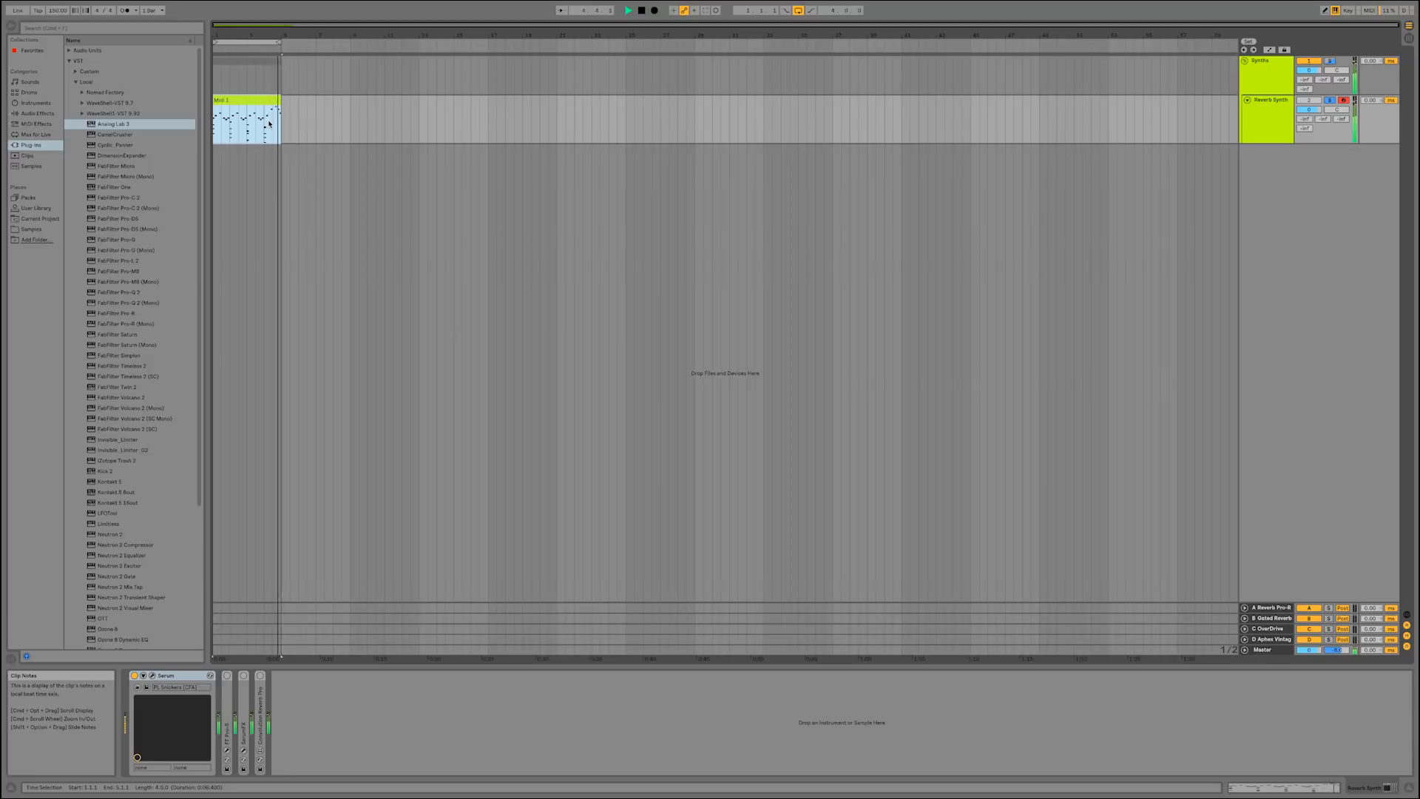
key(space)
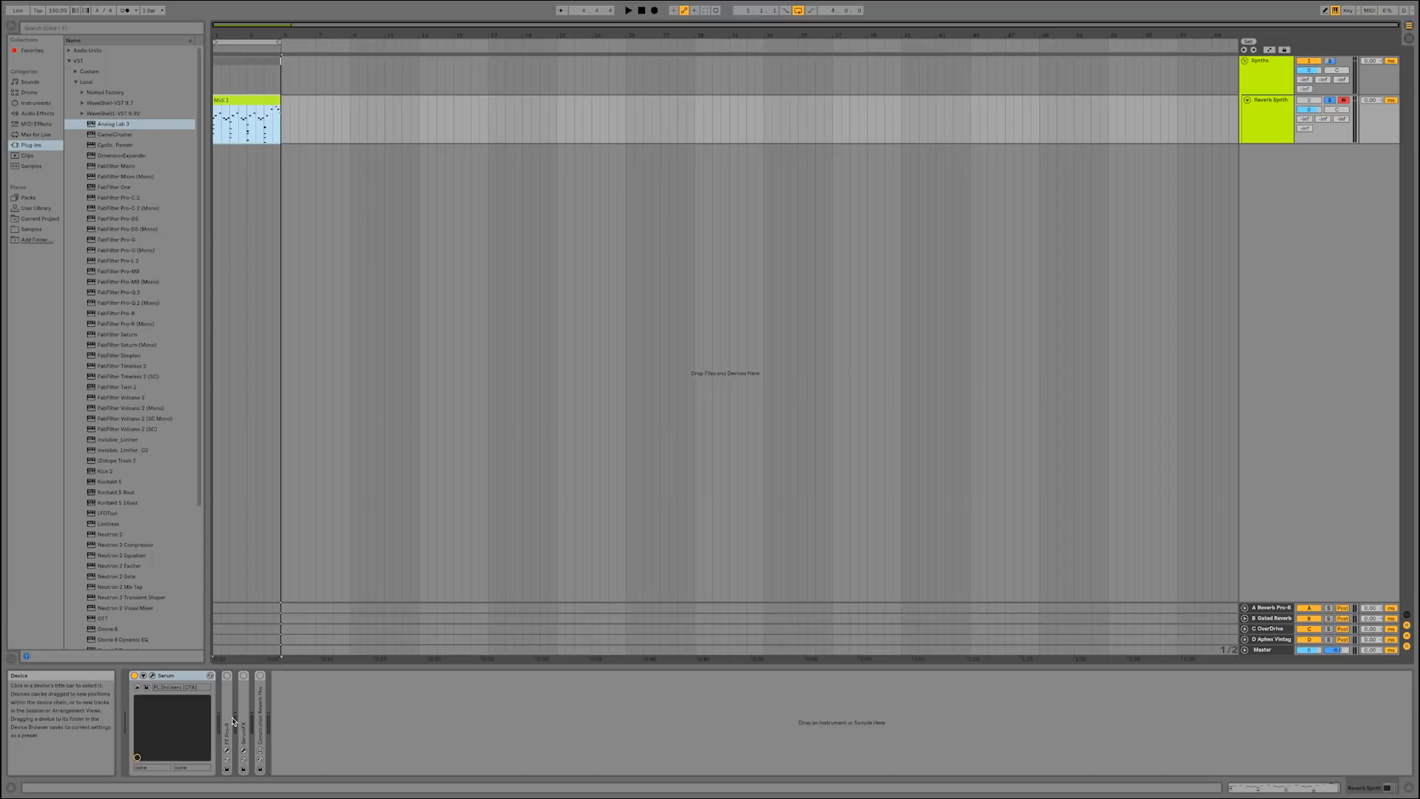
Step: Expand the FabFilter Pro-R device on the Reverb Synth track, switch it on and show its plug-in window
double_click(233, 721)
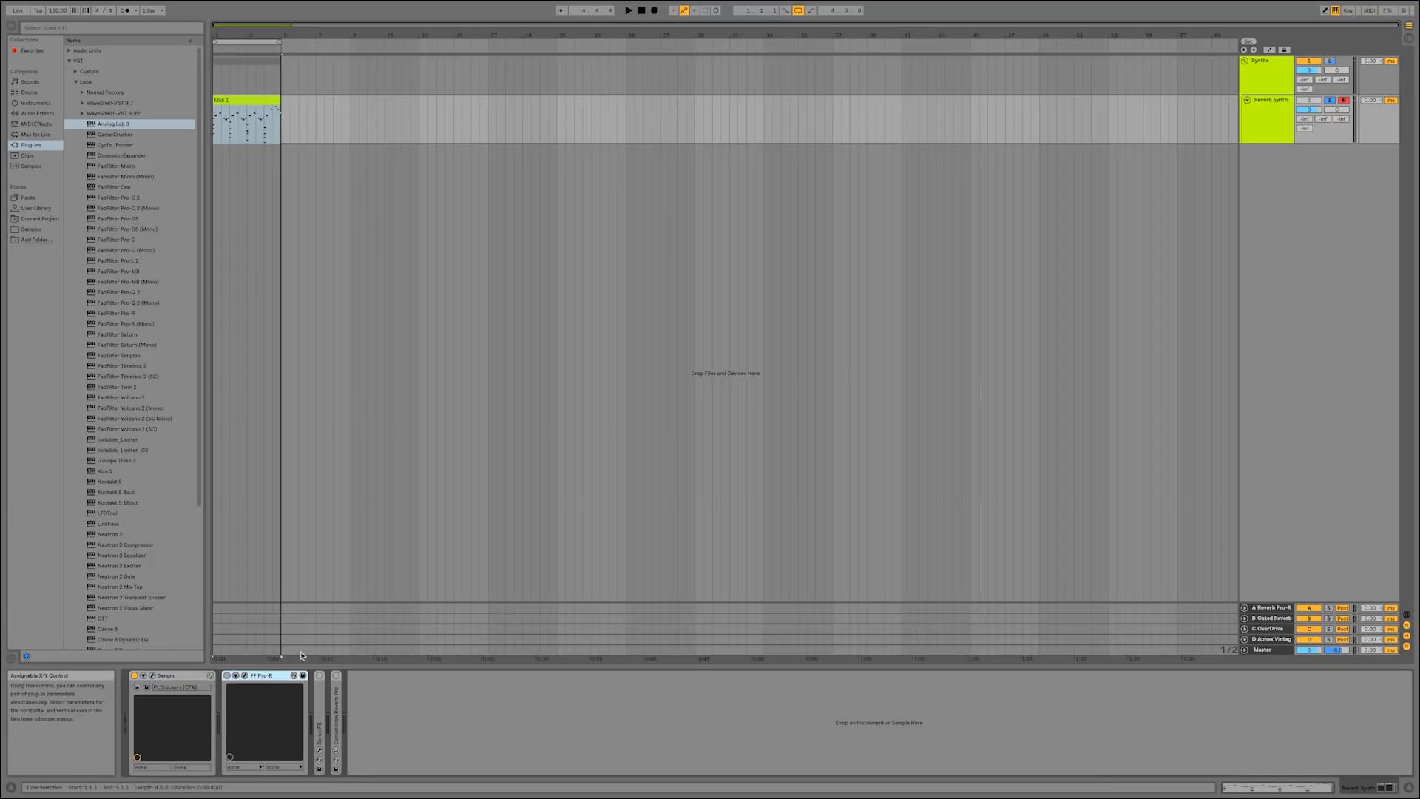
click(227, 675)
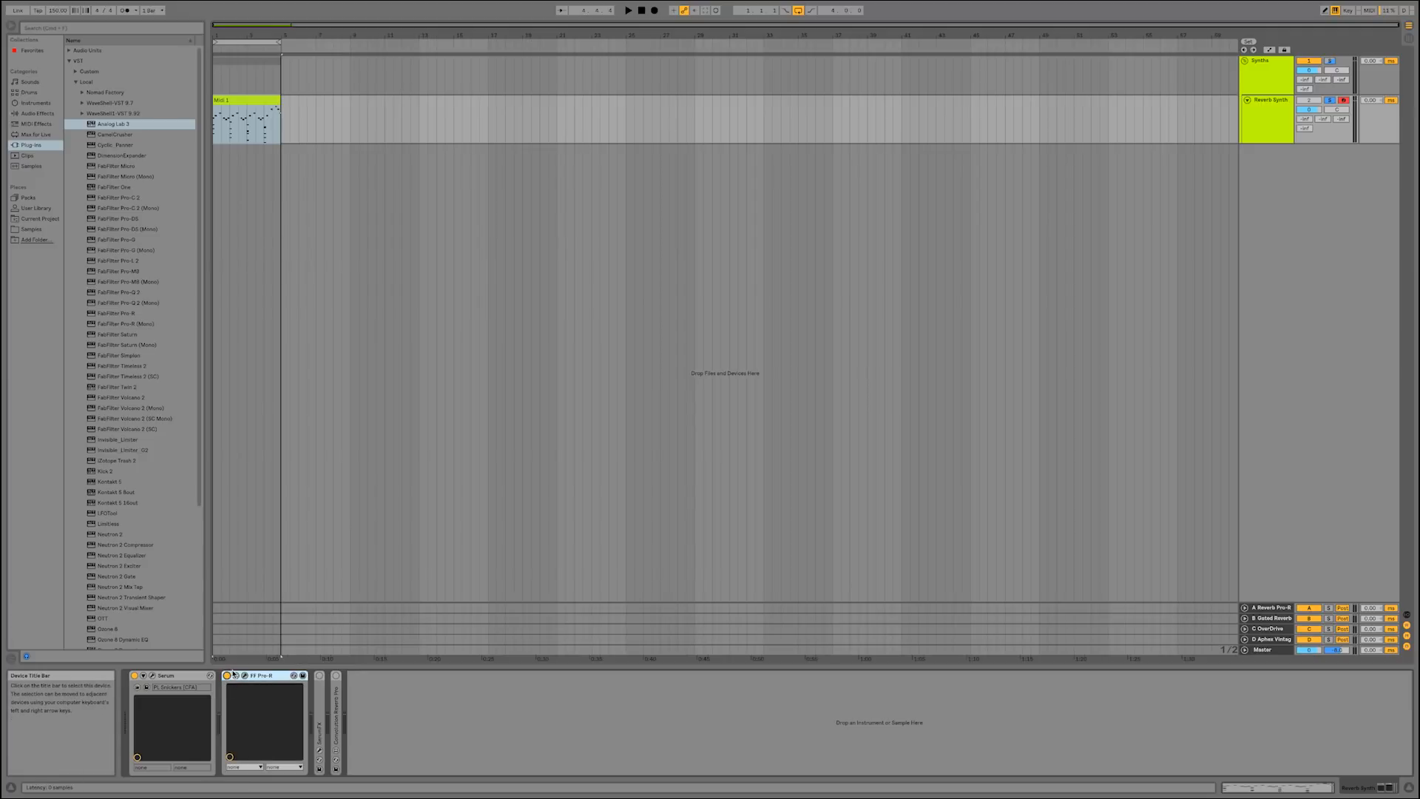
click(244, 675)
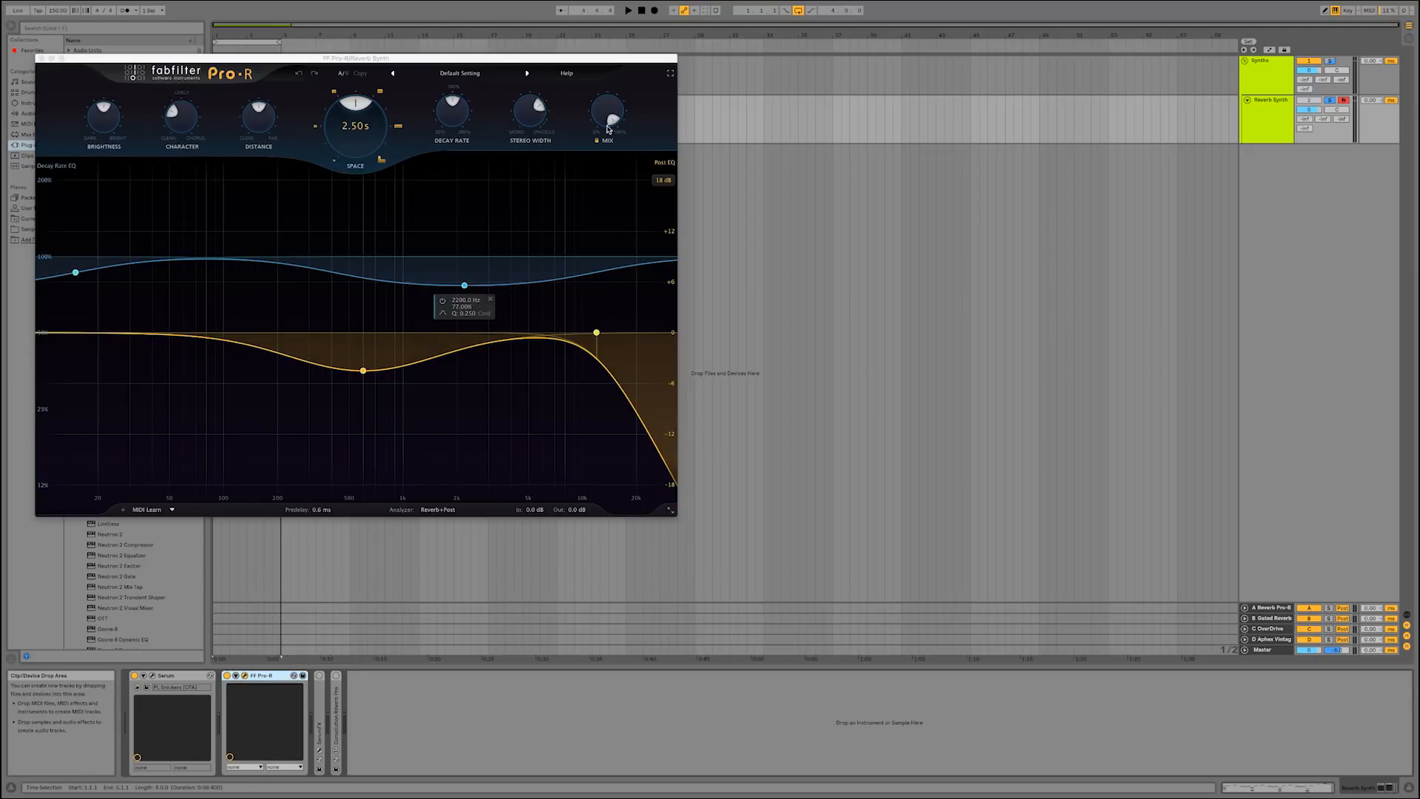
Step: Lower Pro-R's mix to roughly a third and audition the loop with that reverb amount
drag(614, 116, 604, 99)
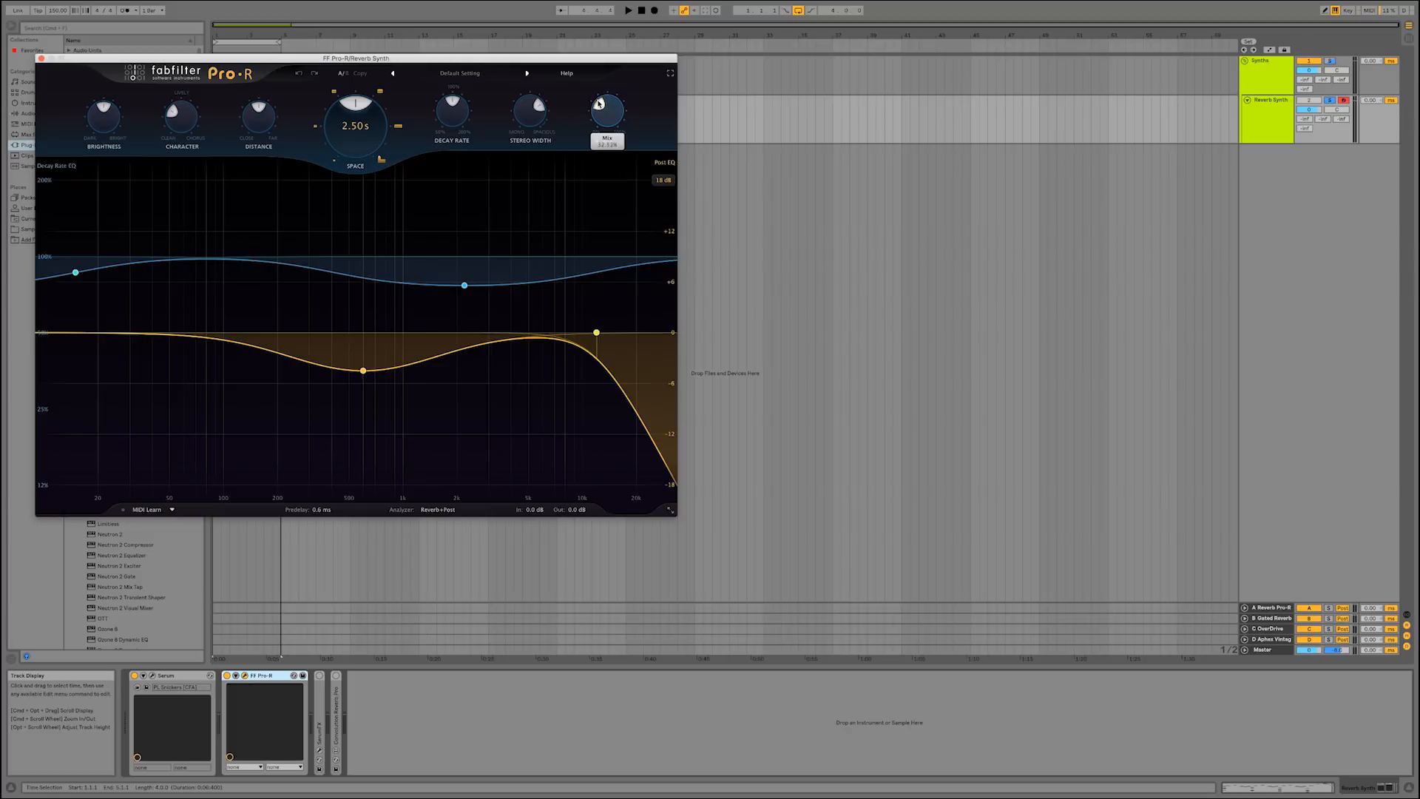
key(space)
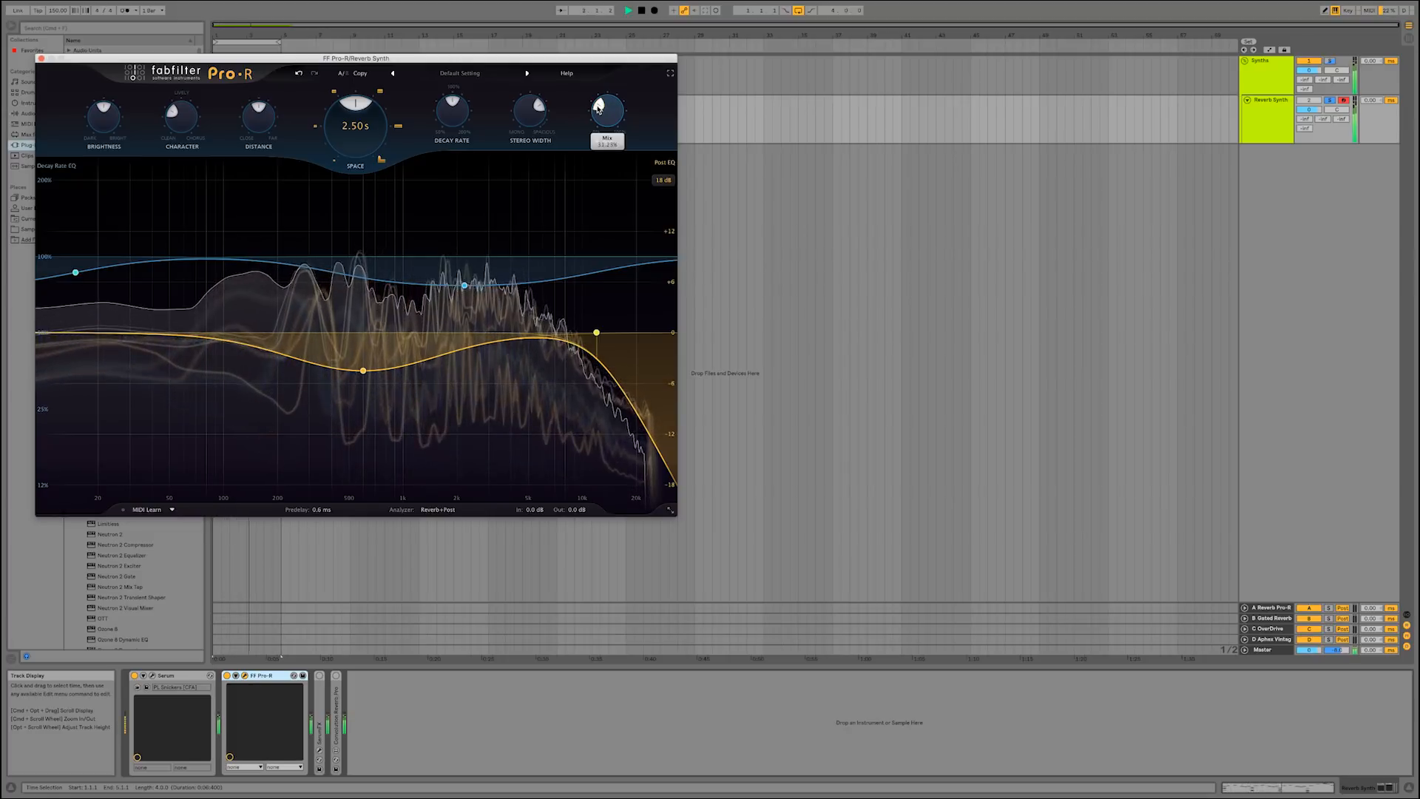
key(space)
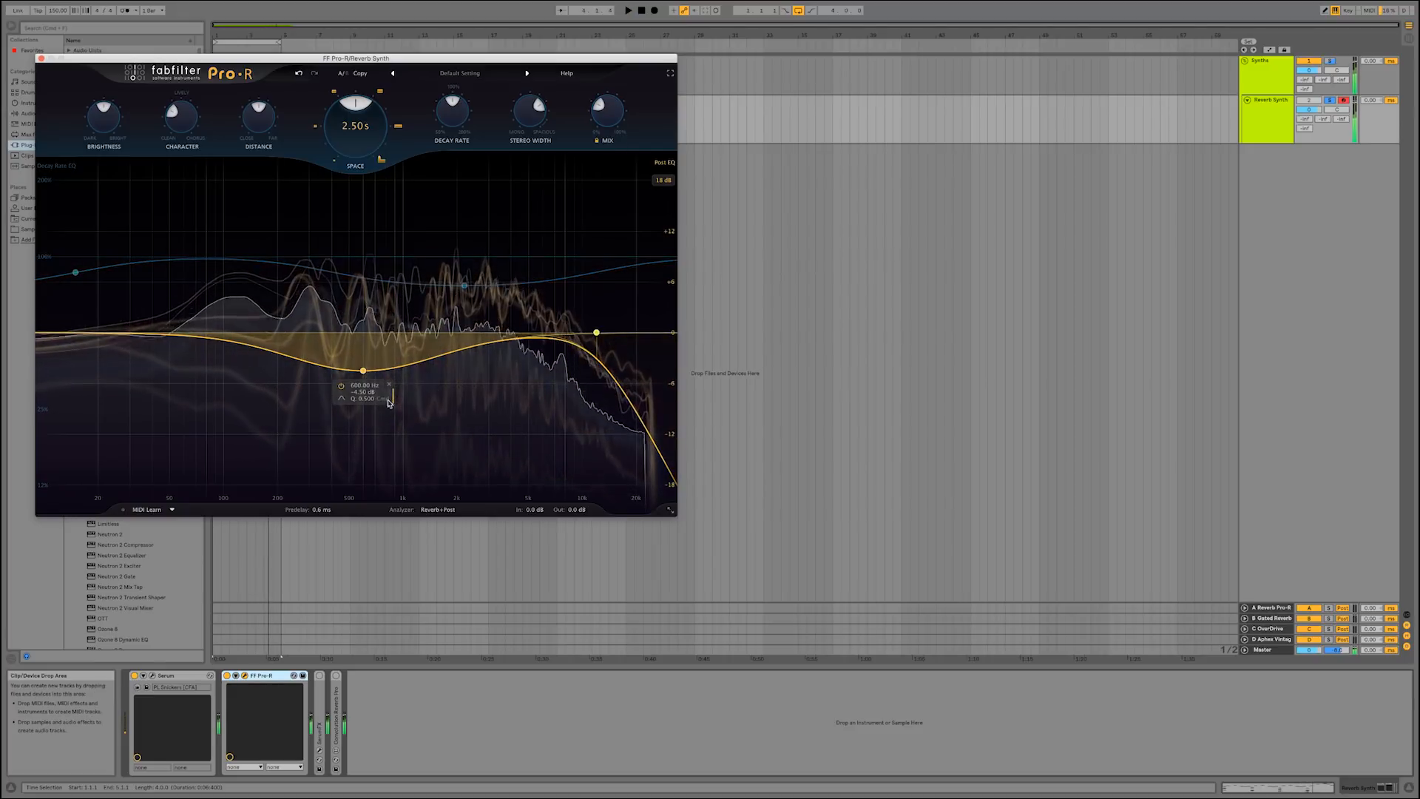
Step: Replace the post EQ's midrange bell band with a 12 dB/oct low cut at about 150 Hz and delete the 2200 Hz decay rate band
click(390, 387)
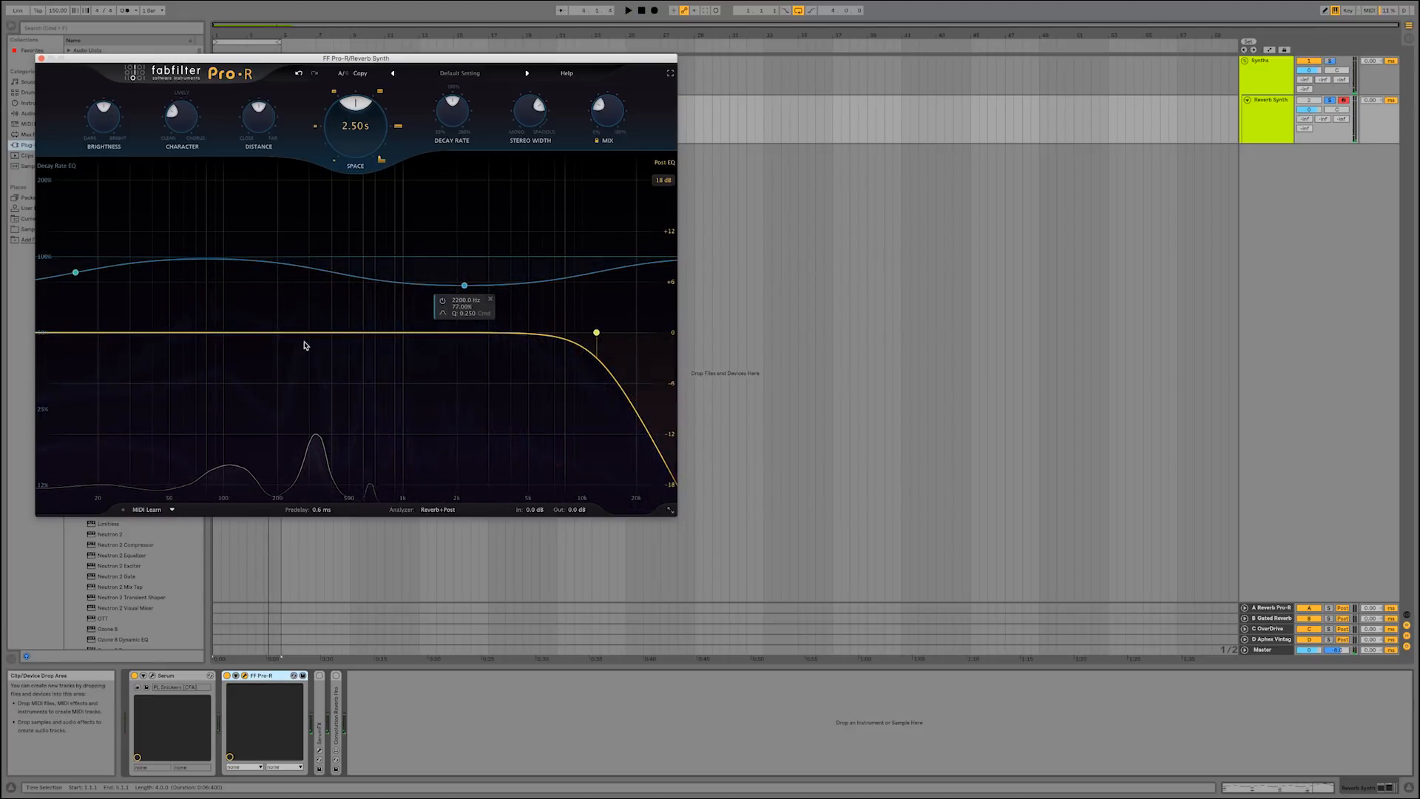
click(281, 337)
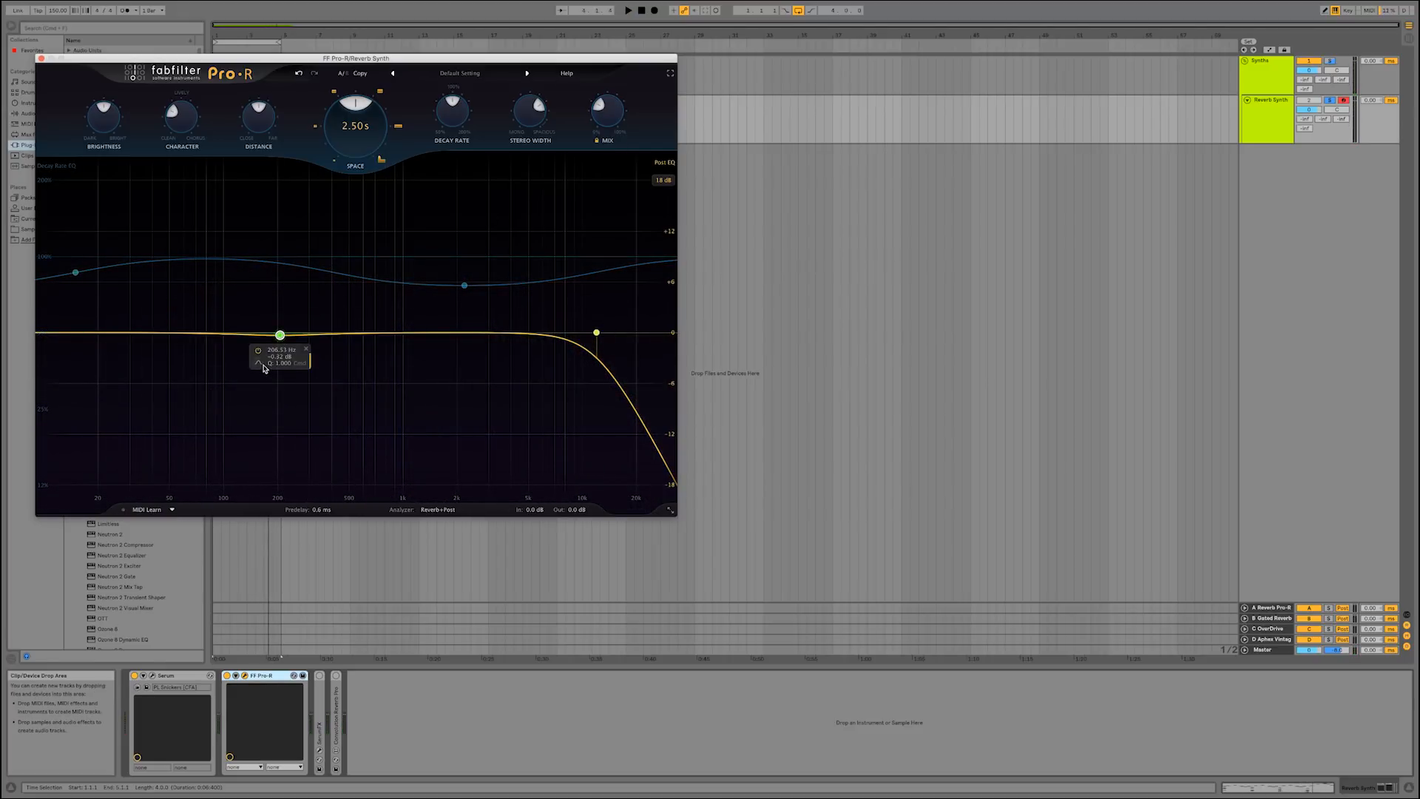
click(263, 364)
click(286, 366)
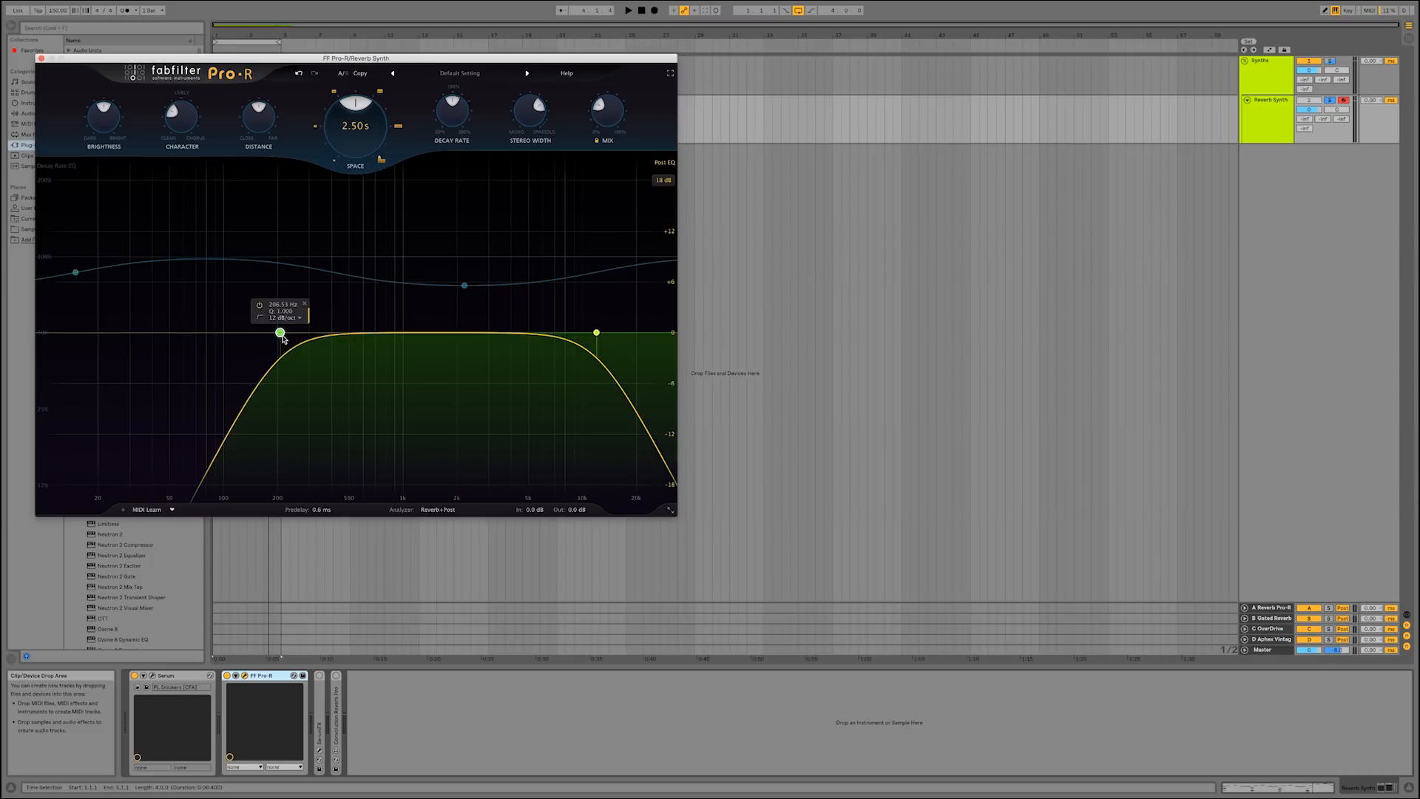
drag(281, 333, 254, 330)
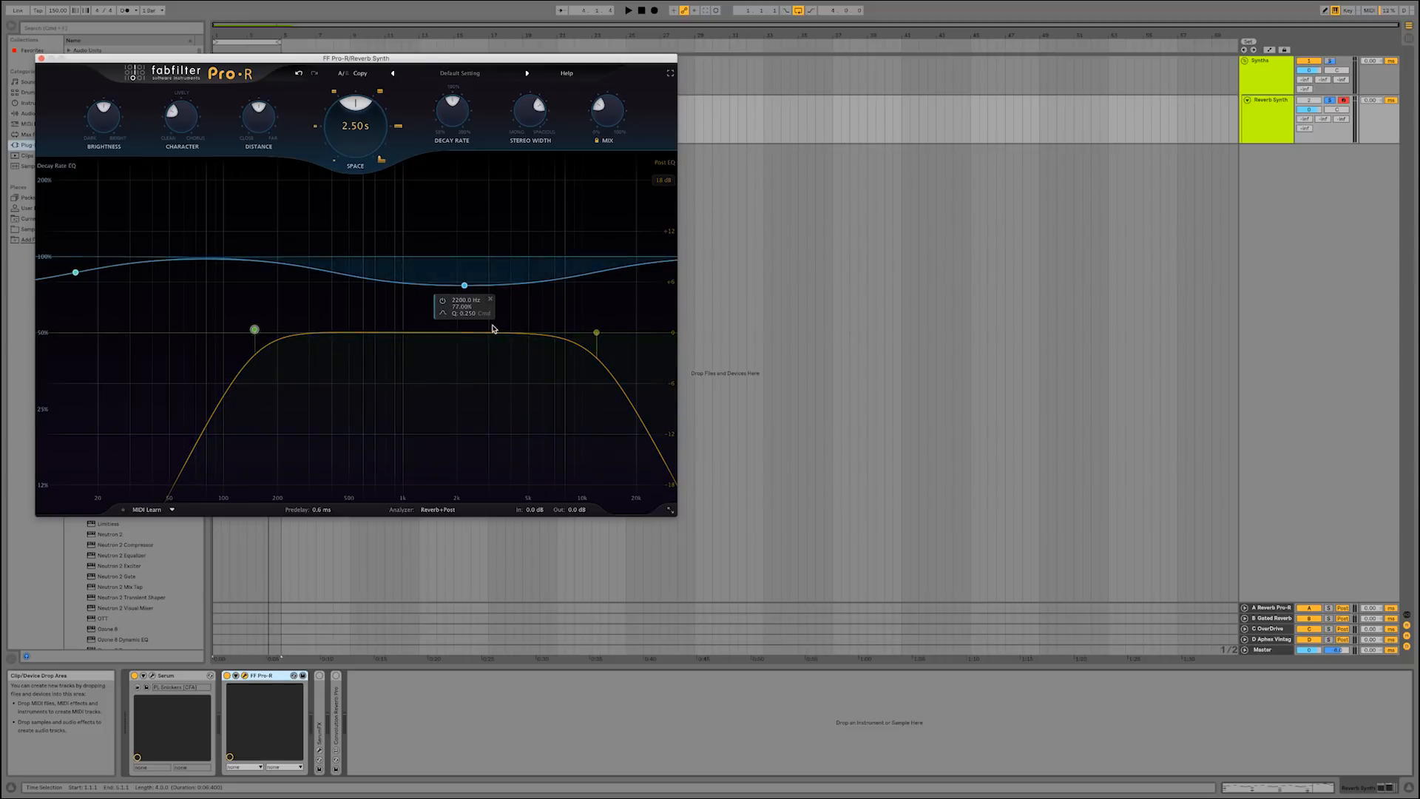
click(491, 299)
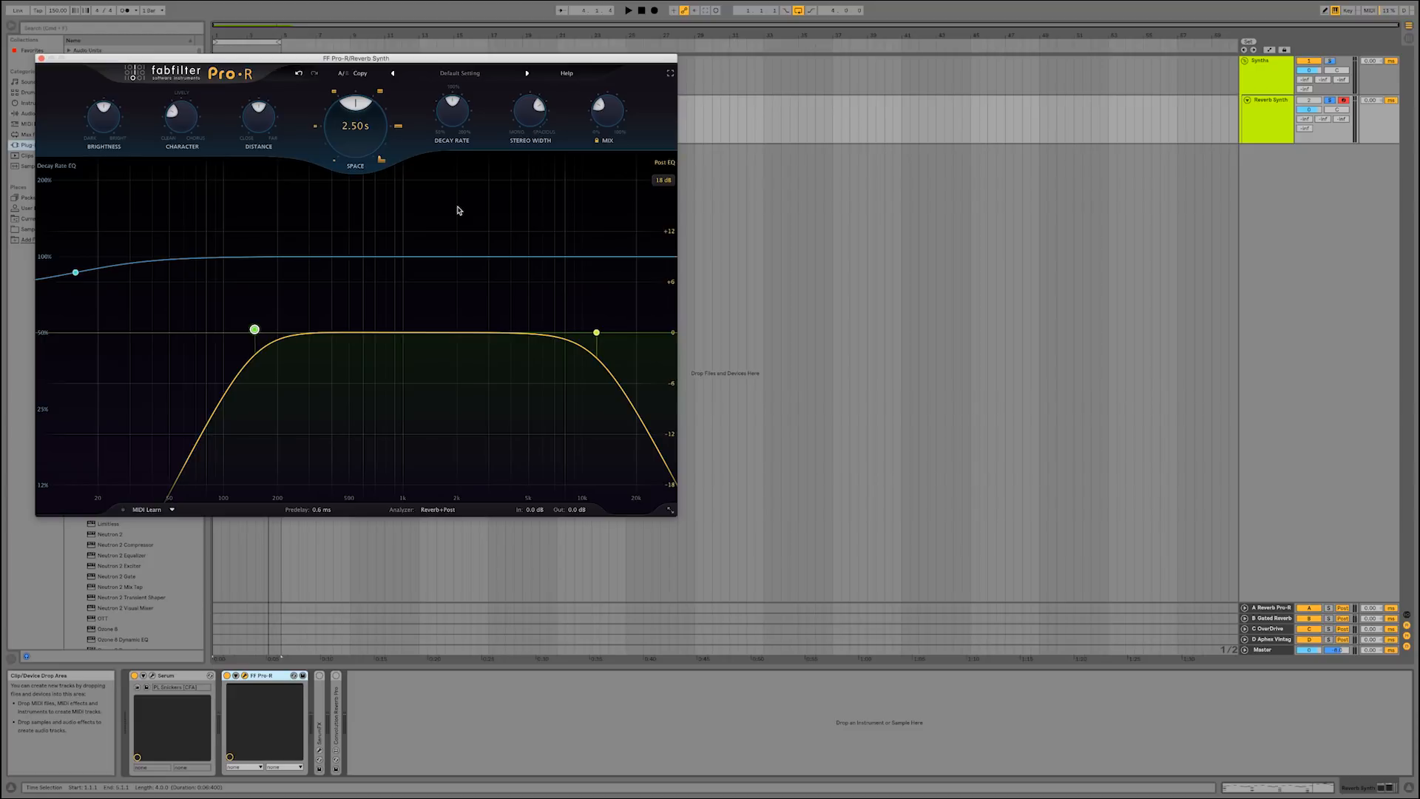
Step: Set Pro-R's mix to 100% and raise its stereo width to the maximum
drag(593, 140, 611, 80)
mouse_move(614, 121)
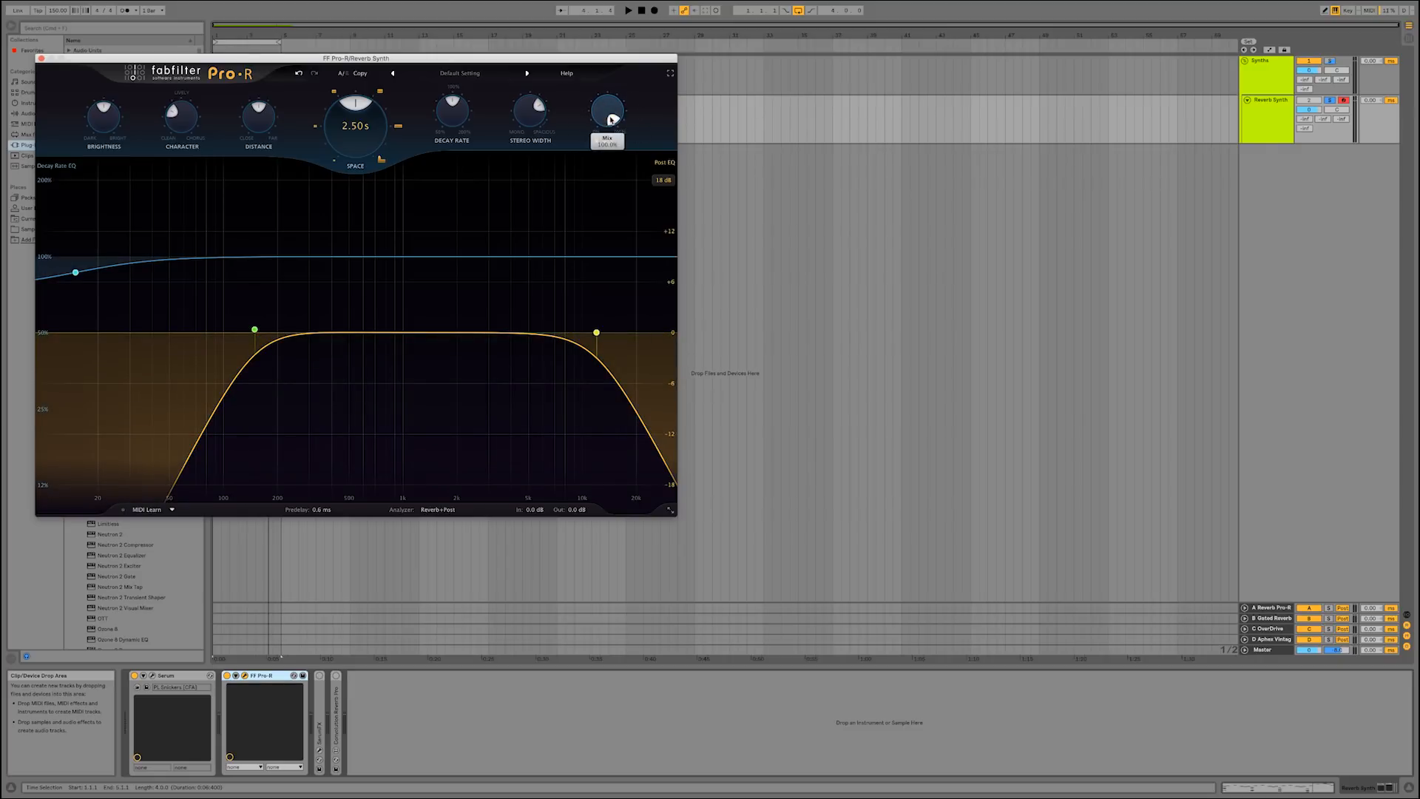
mouse_move(537, 115)
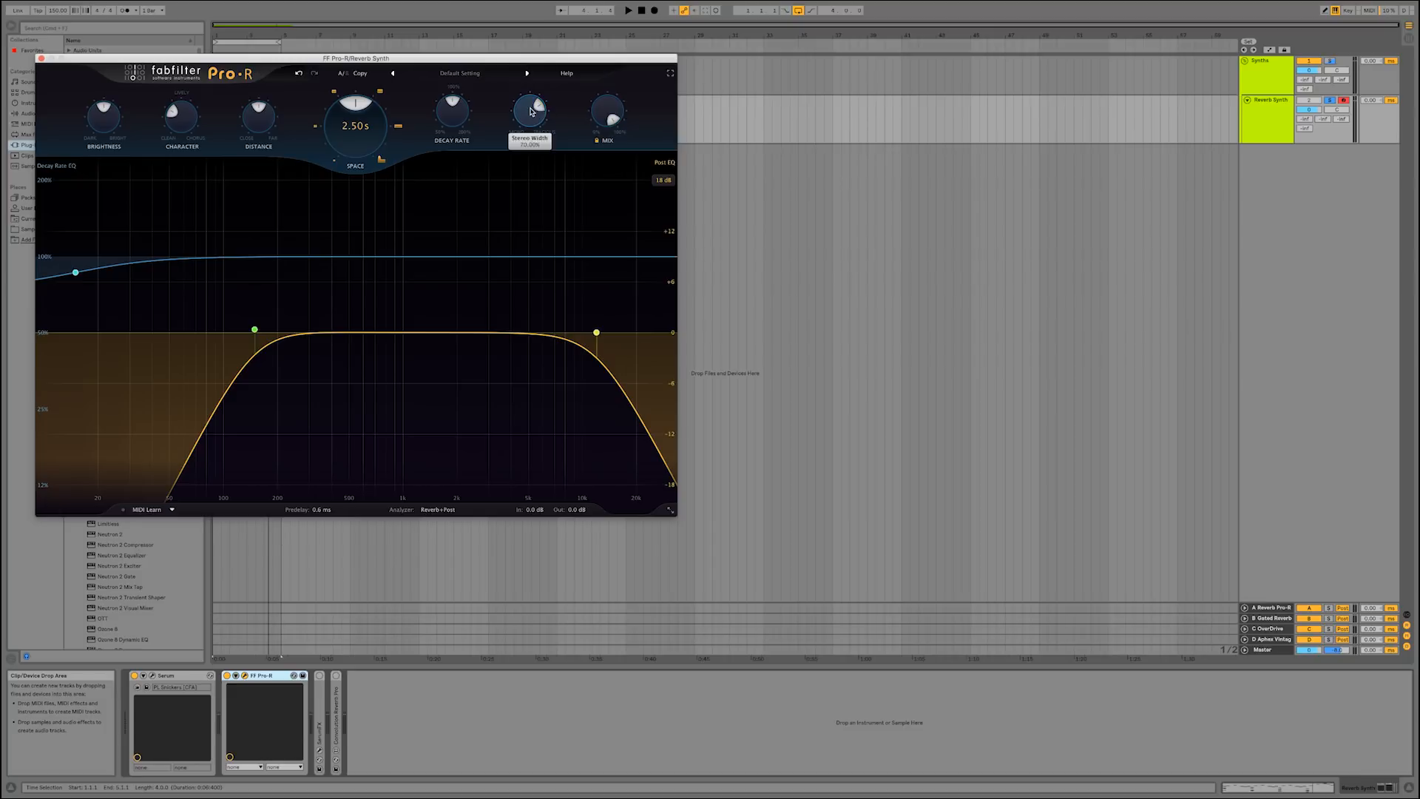
drag(539, 108, 539, 153)
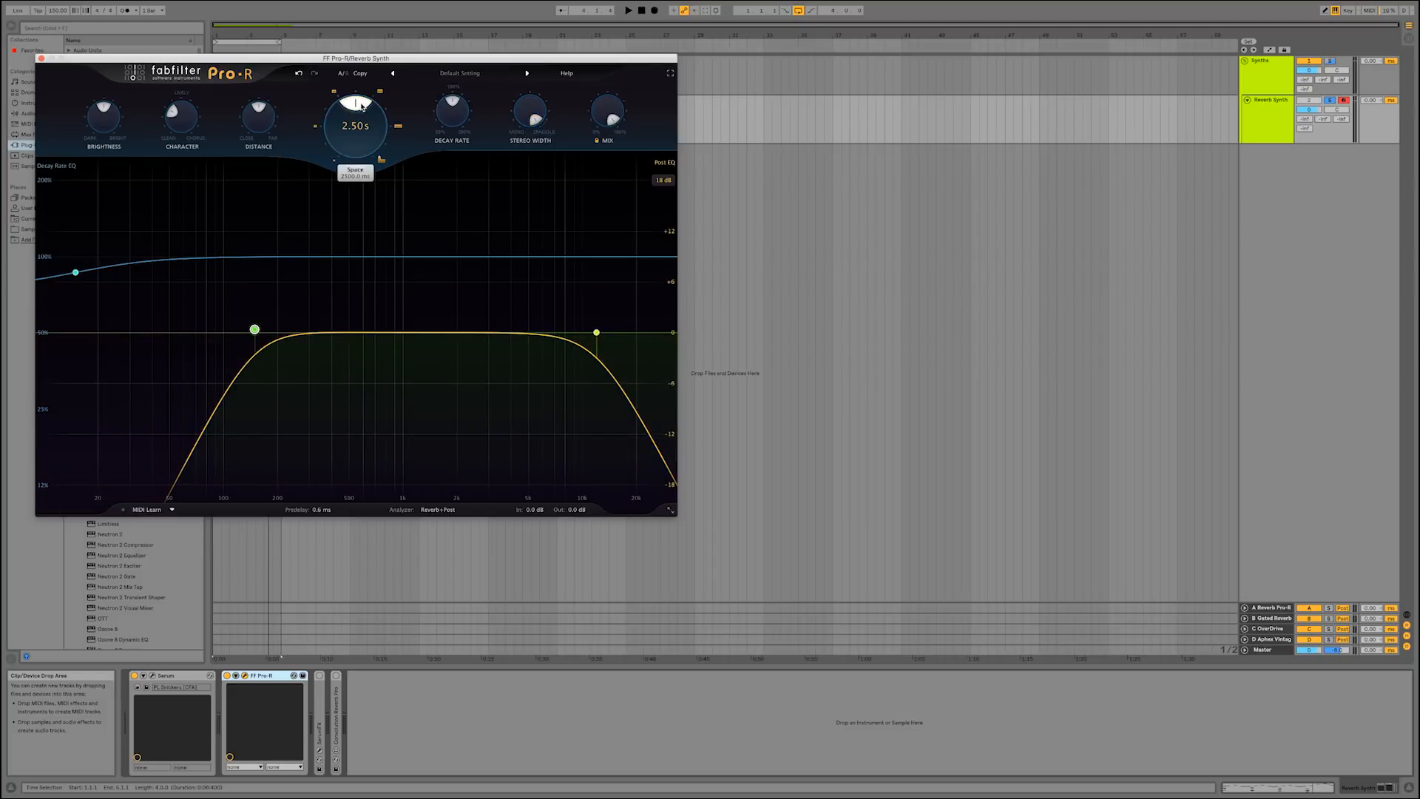
Step: Reduce Pro-R's space to 0.28 s and raise the decay rate, distance, character and brightness to their maximums
drag(362, 105, 328, 147)
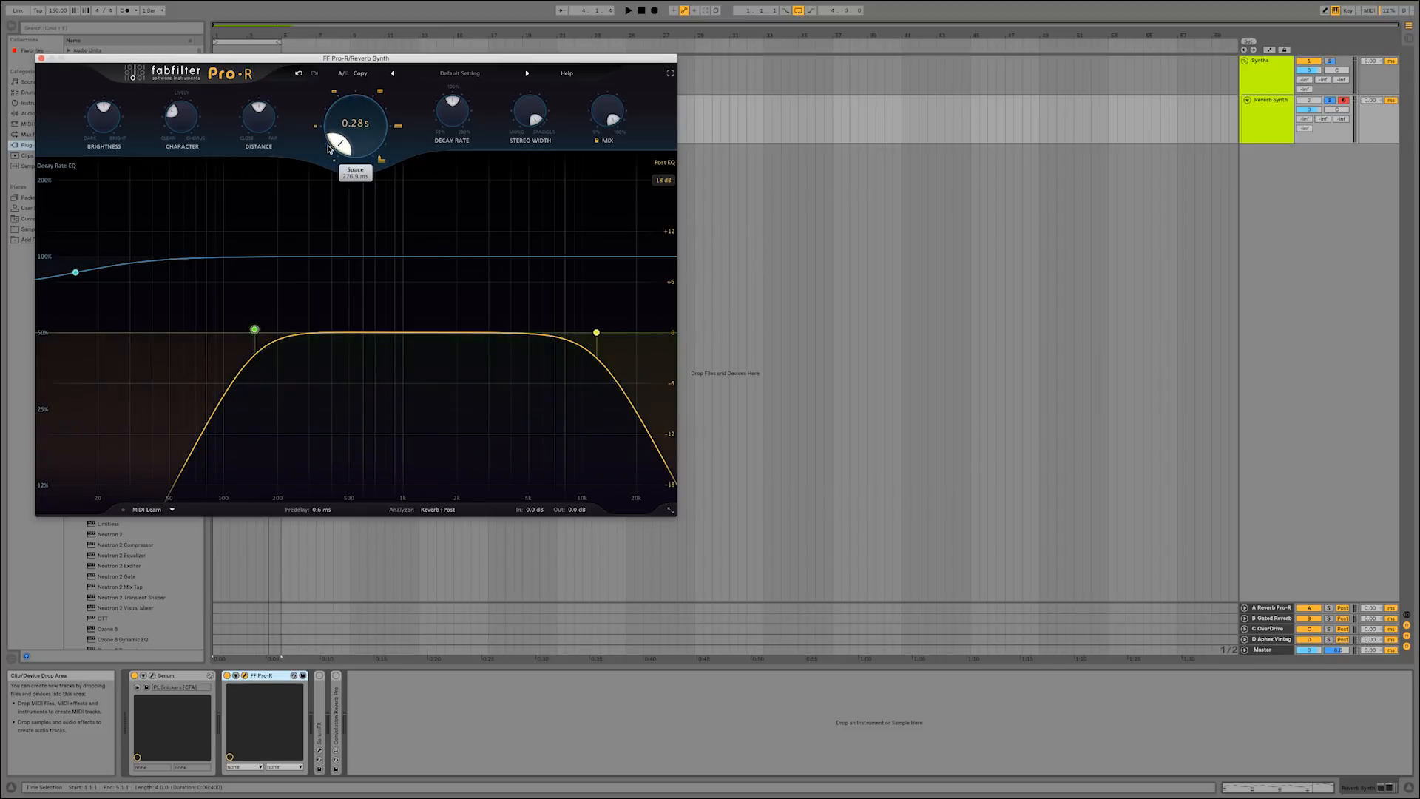
mouse_move(441, 113)
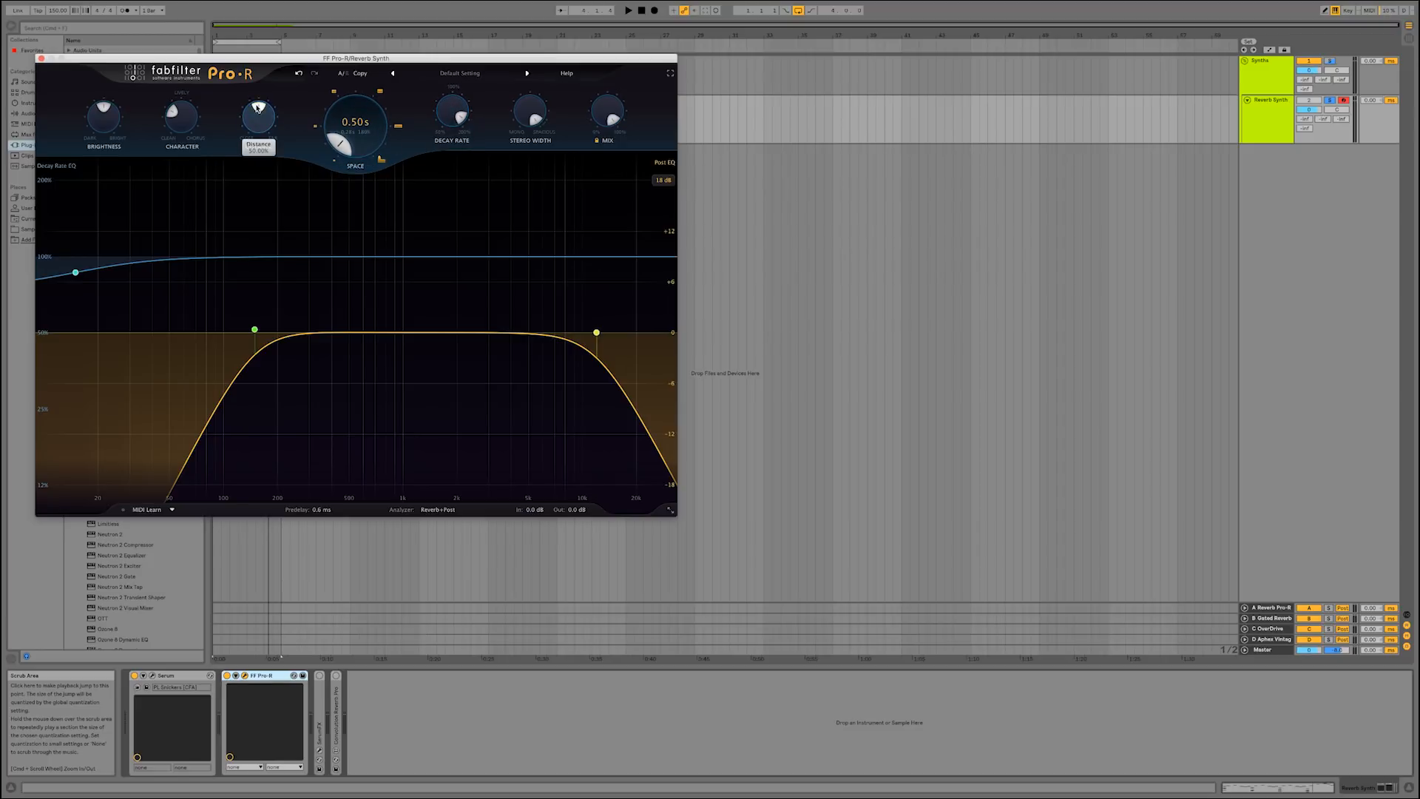
drag(259, 108, 175, 225)
click(254, 329)
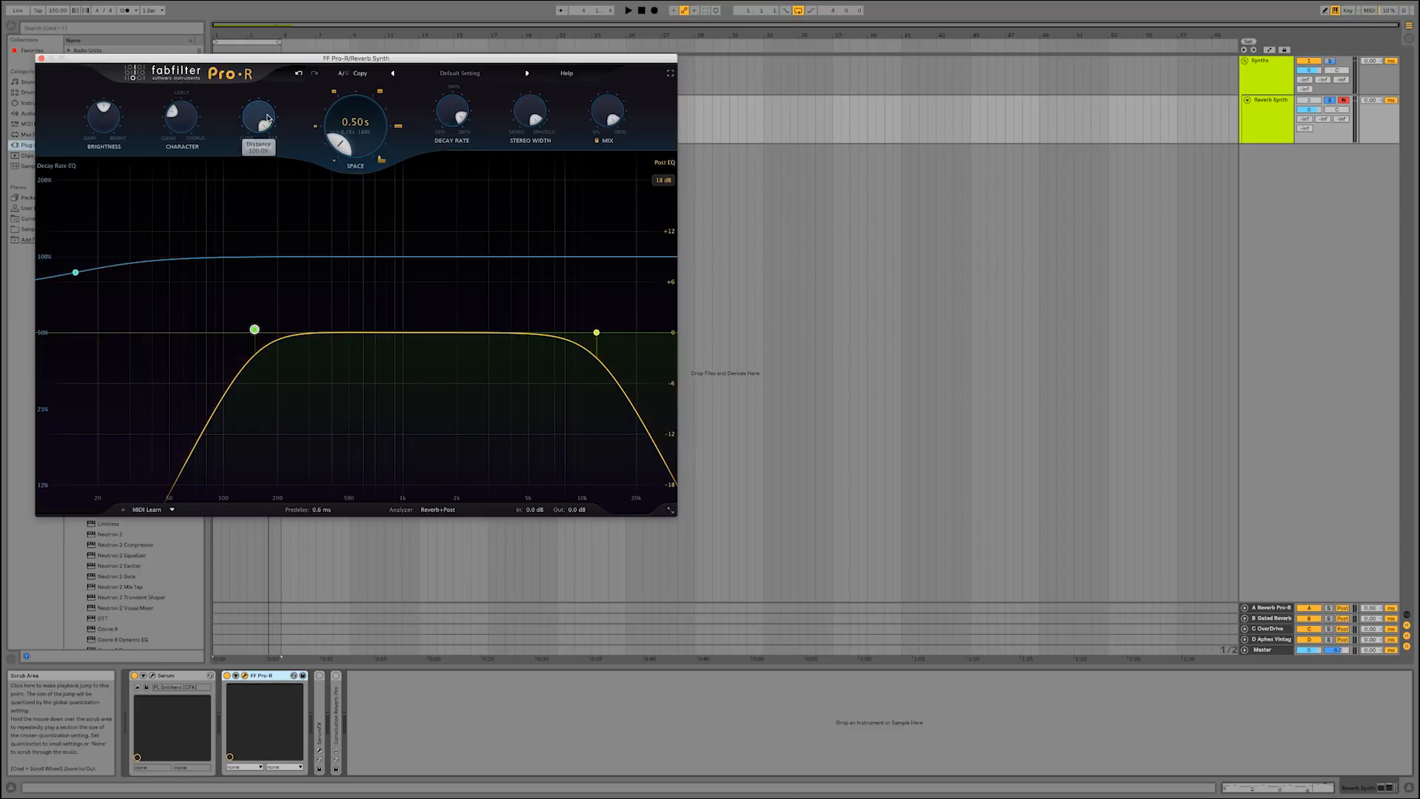
drag(181, 117, 182, 39)
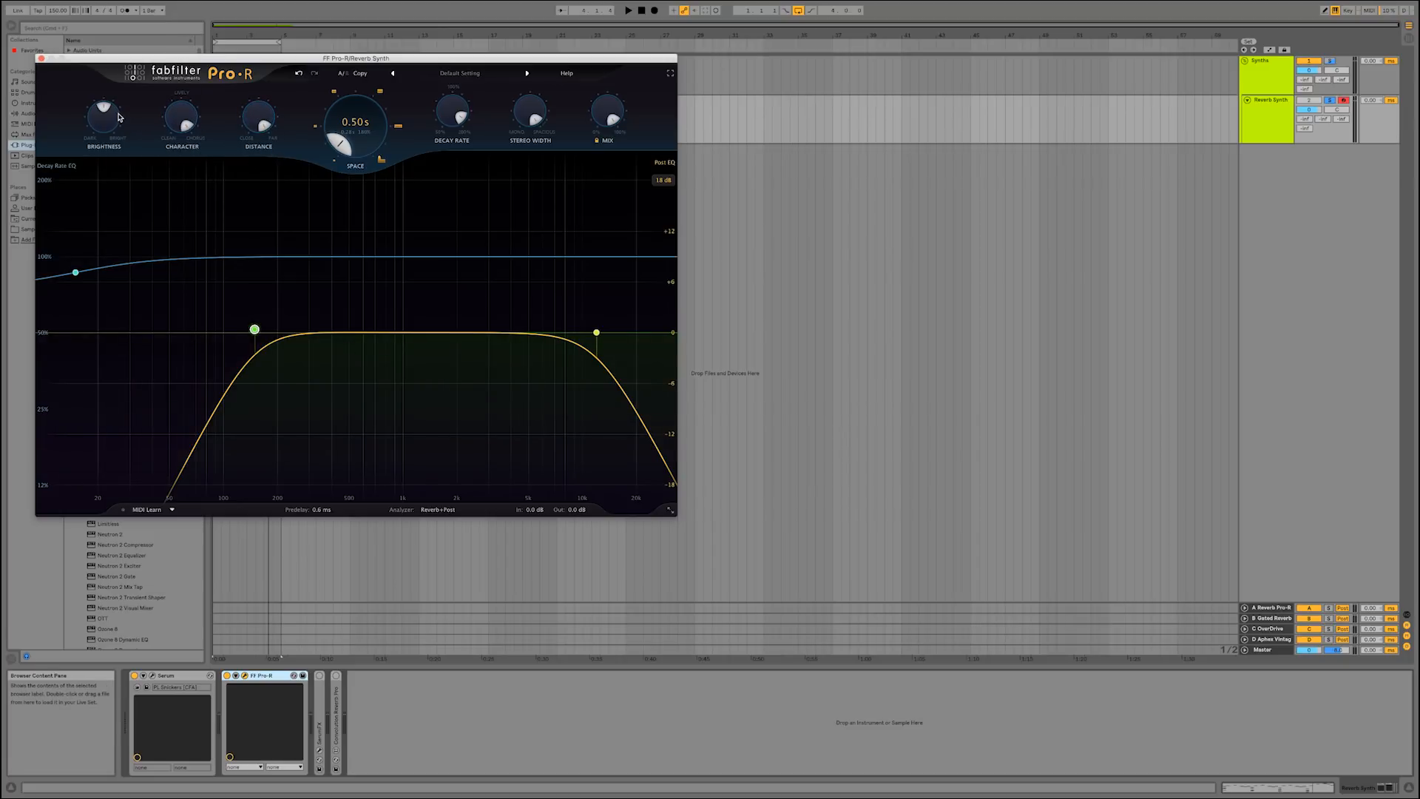
drag(109, 110, 117, 128)
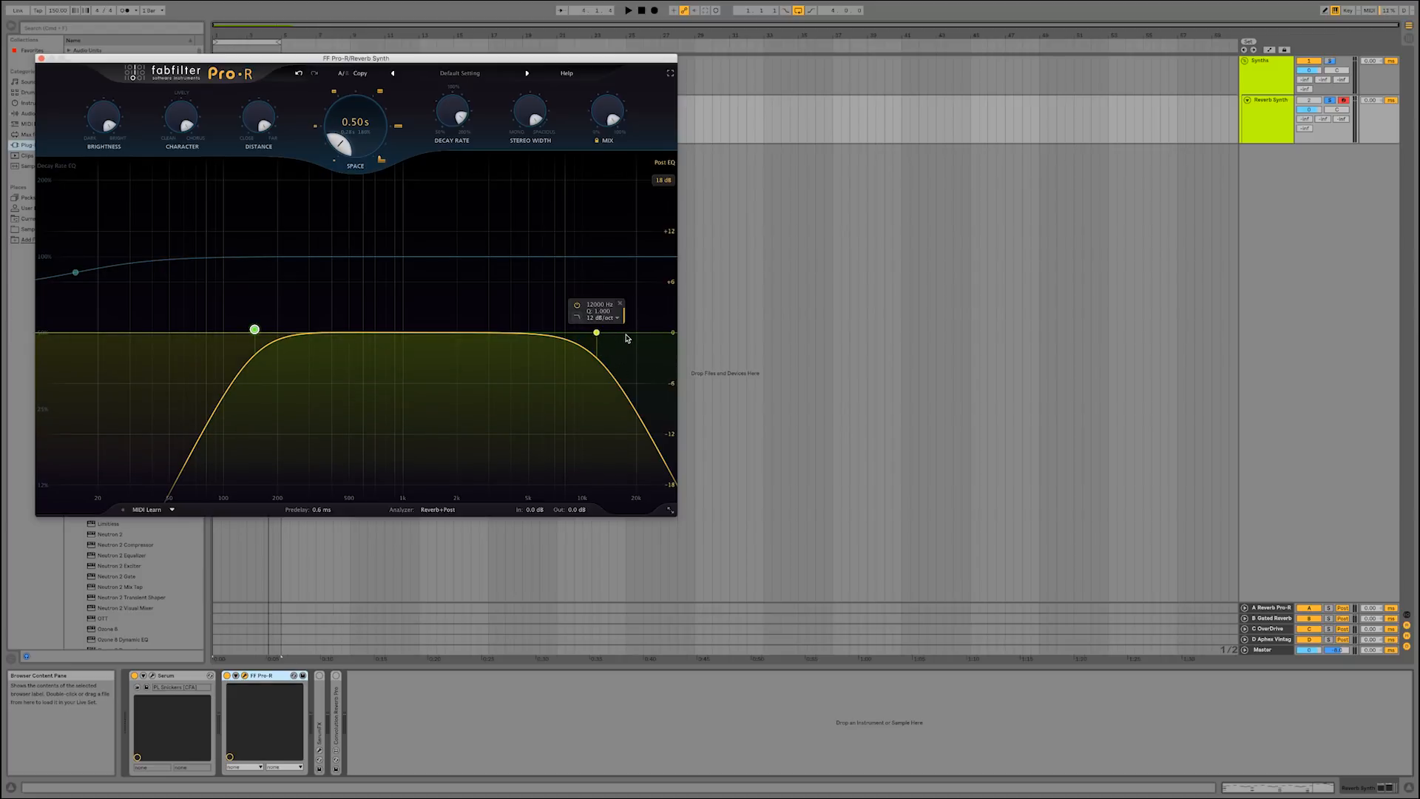
Step: Play the loop with Pro-R bypassed and re-enable it during playback to compare dry and wet sound
click(228, 676)
click(227, 676)
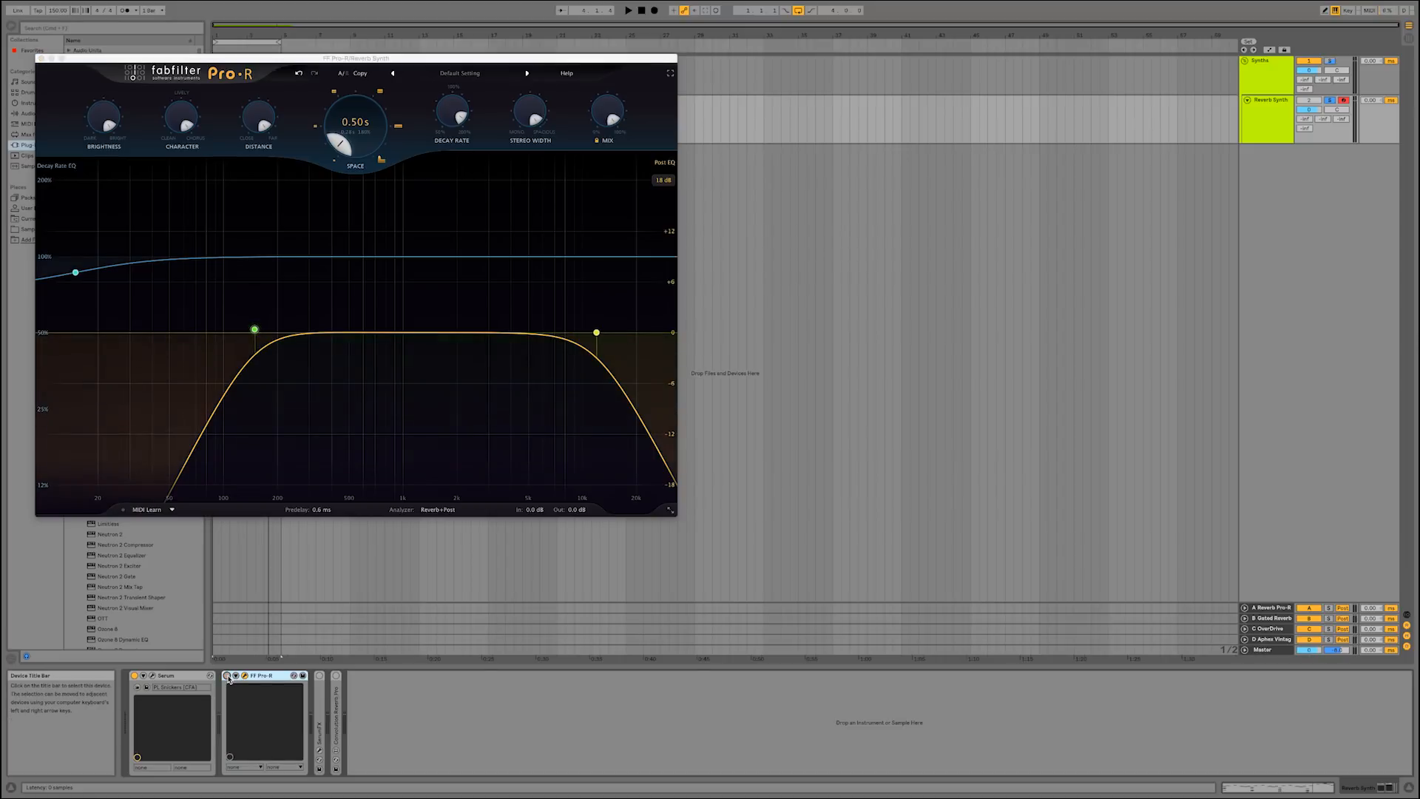
key(space)
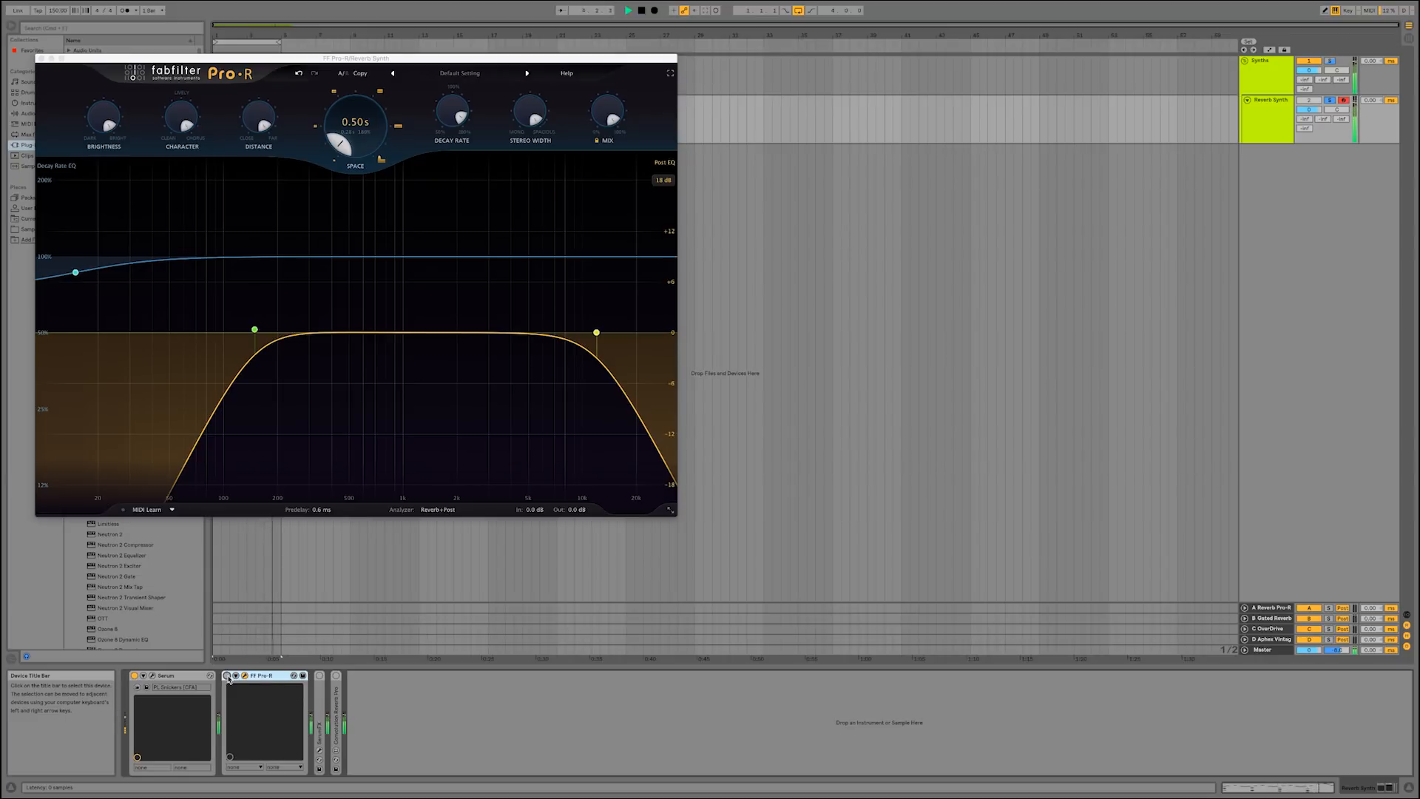
click(227, 676)
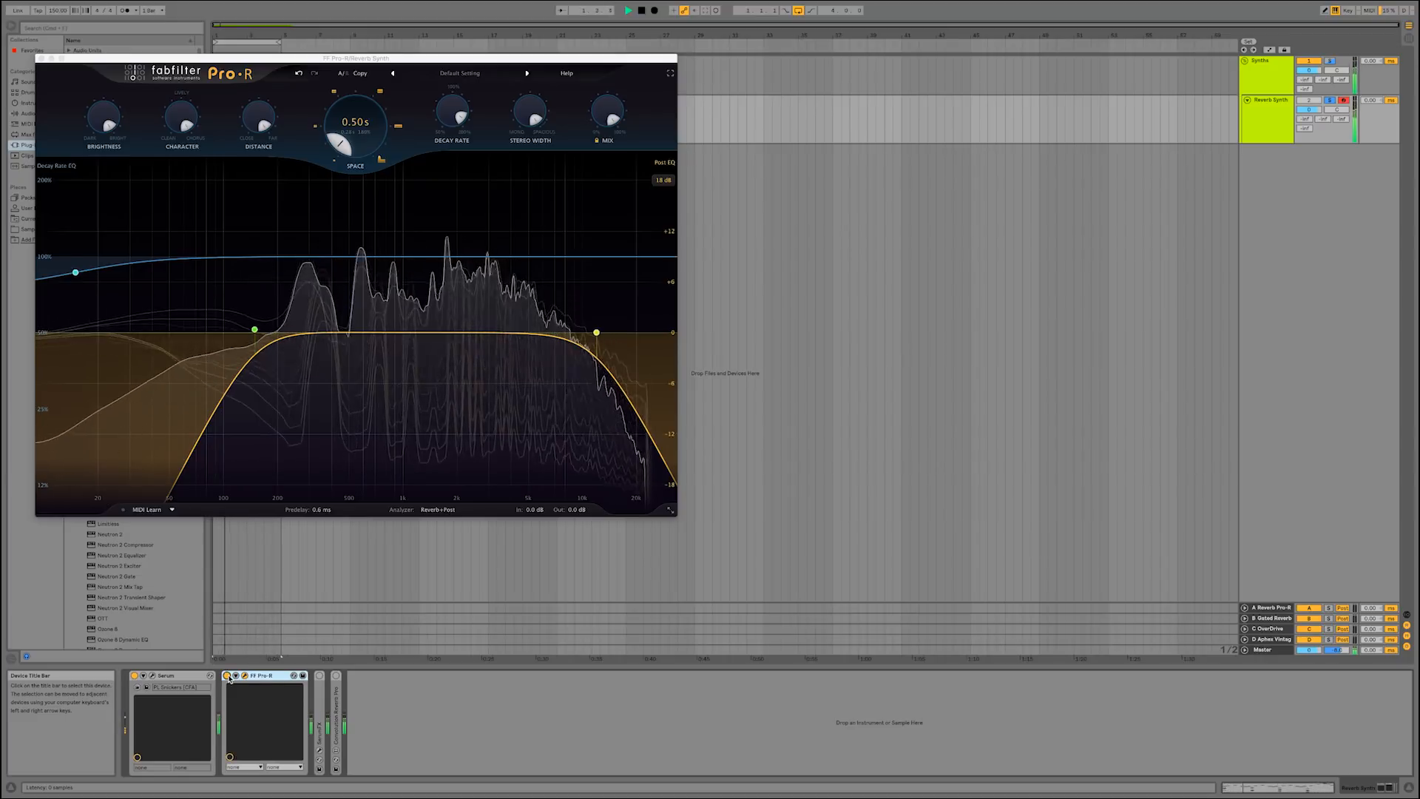
Step: Raise Pro-R's output level by a few decibels while the loop plays
mouse_move(572, 511)
click(573, 480)
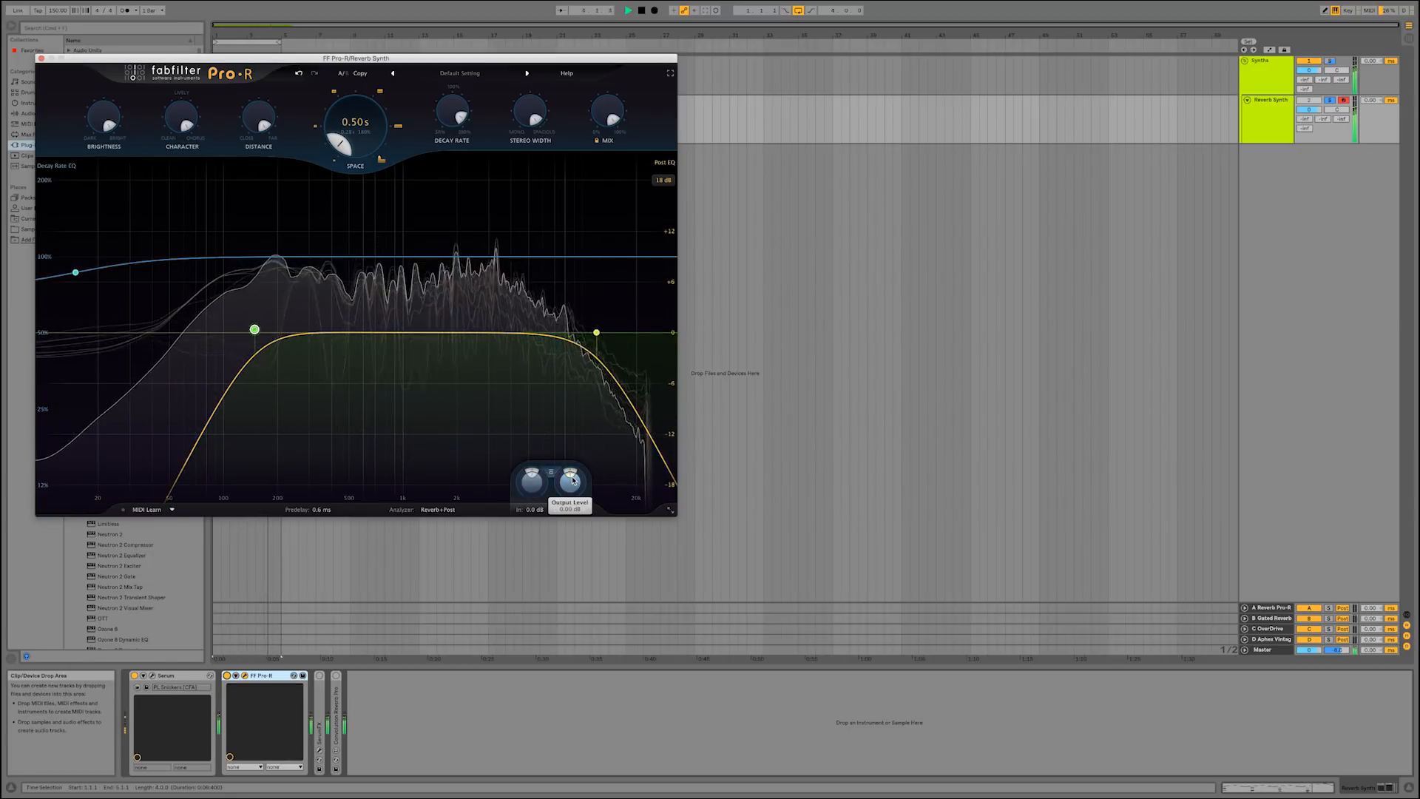
drag(573, 481, 577, 481)
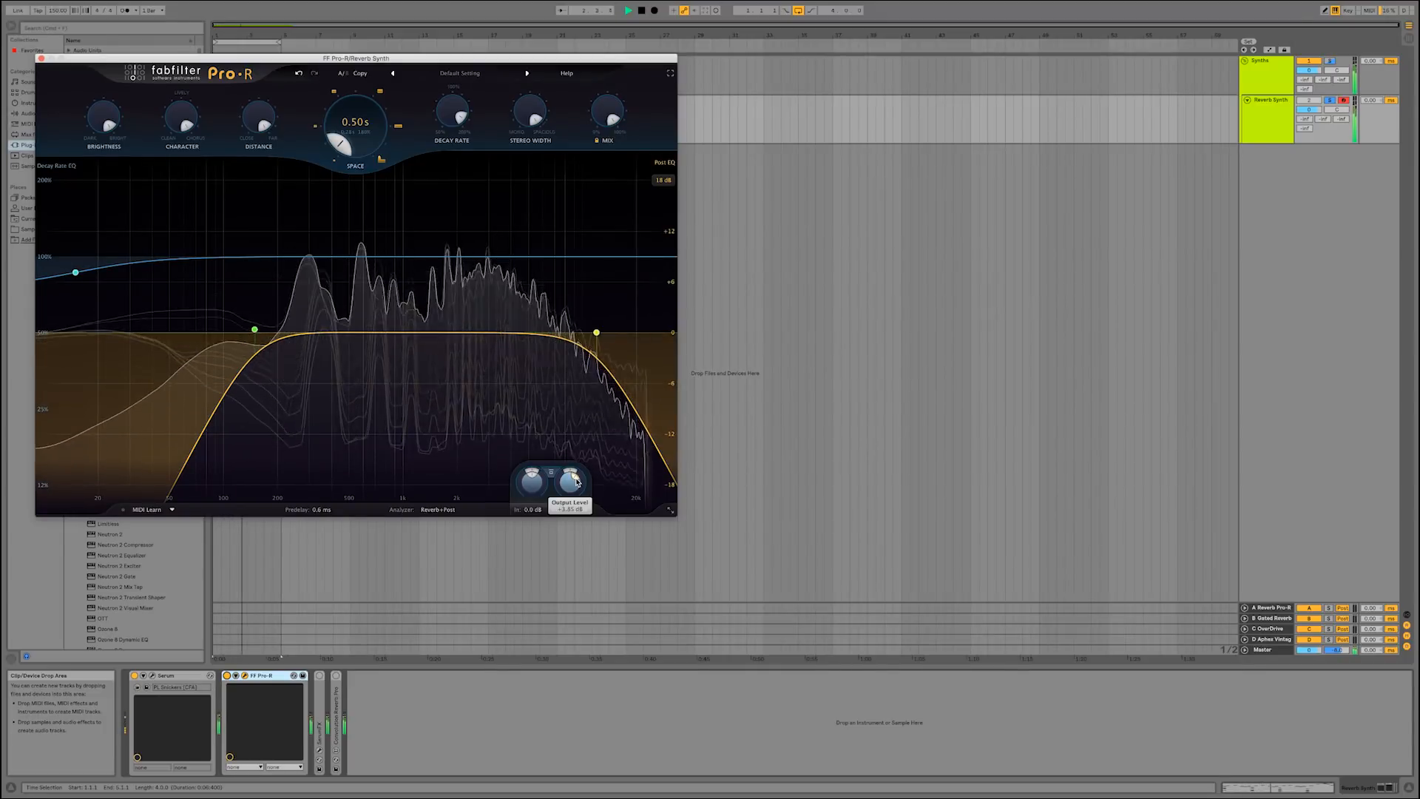
drag(576, 482, 578, 482)
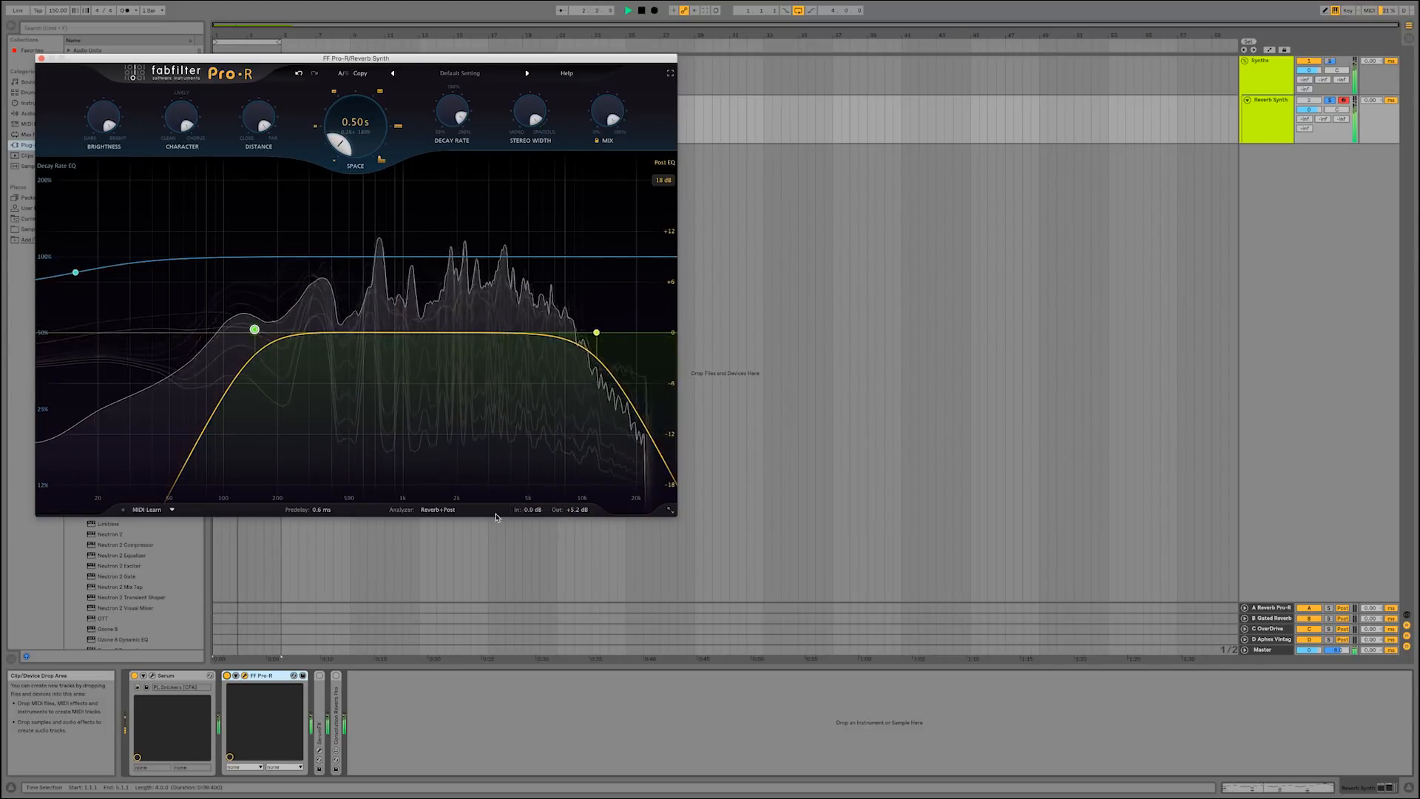
Step: Bypass and re-enable Pro-R during playback to compare the levels, and stop playback
click(228, 676)
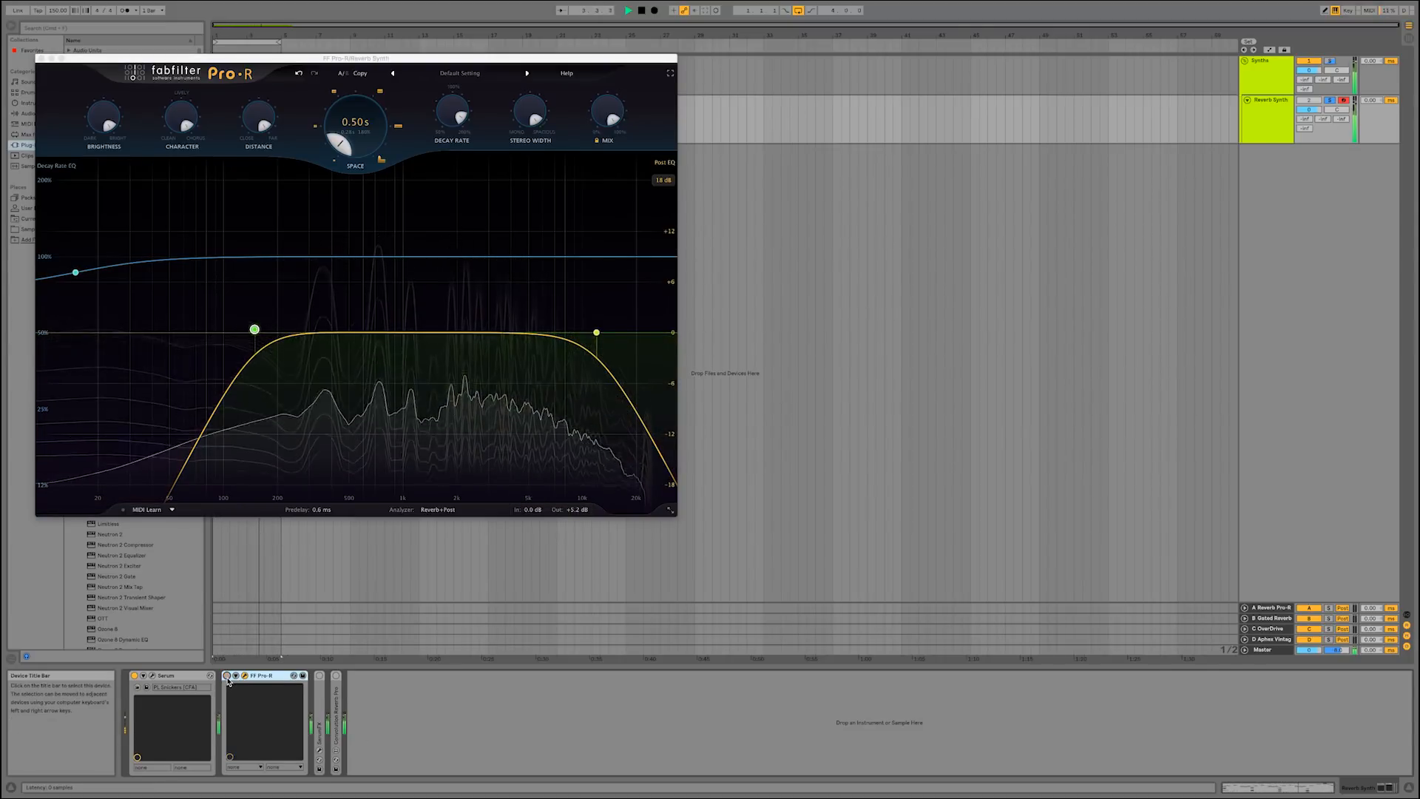
click(227, 676)
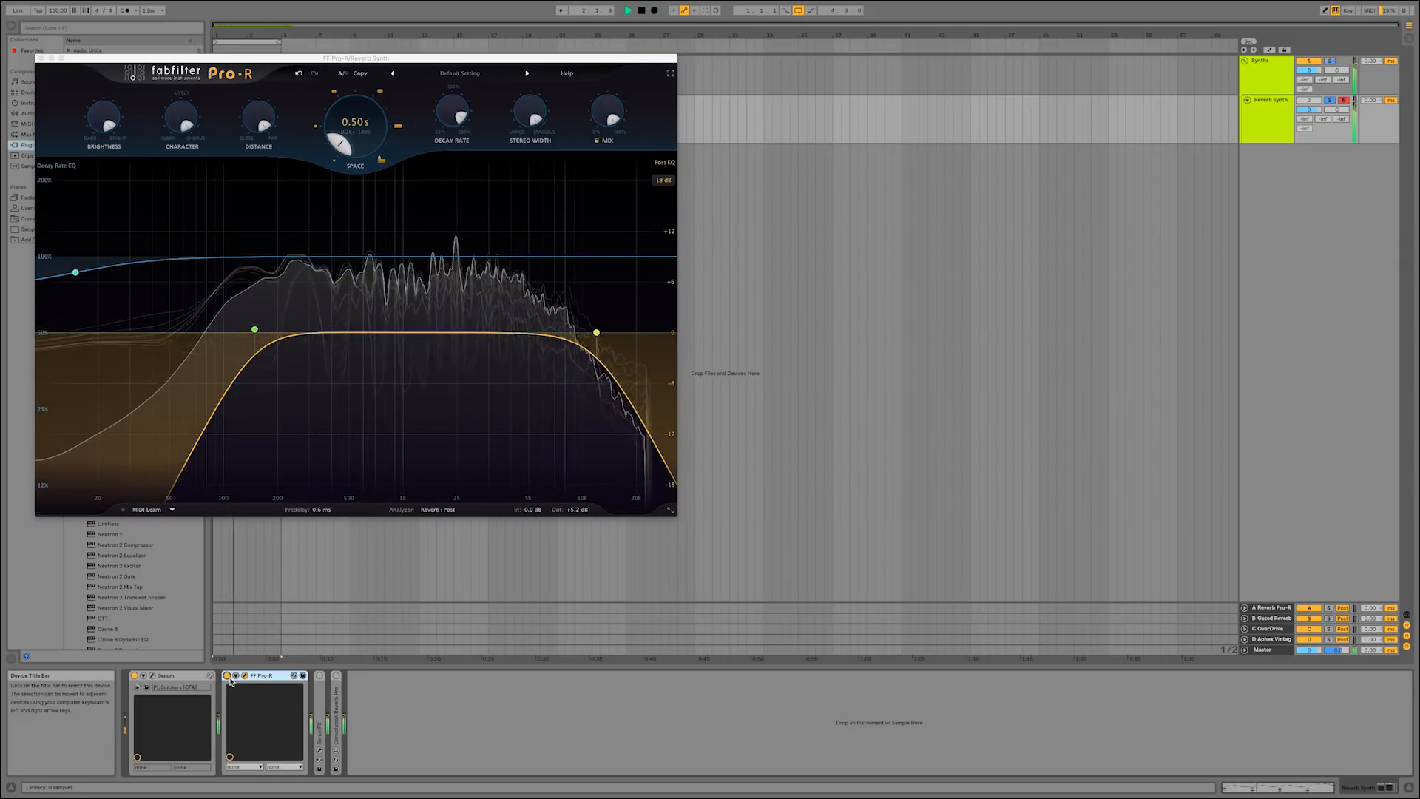
key(space)
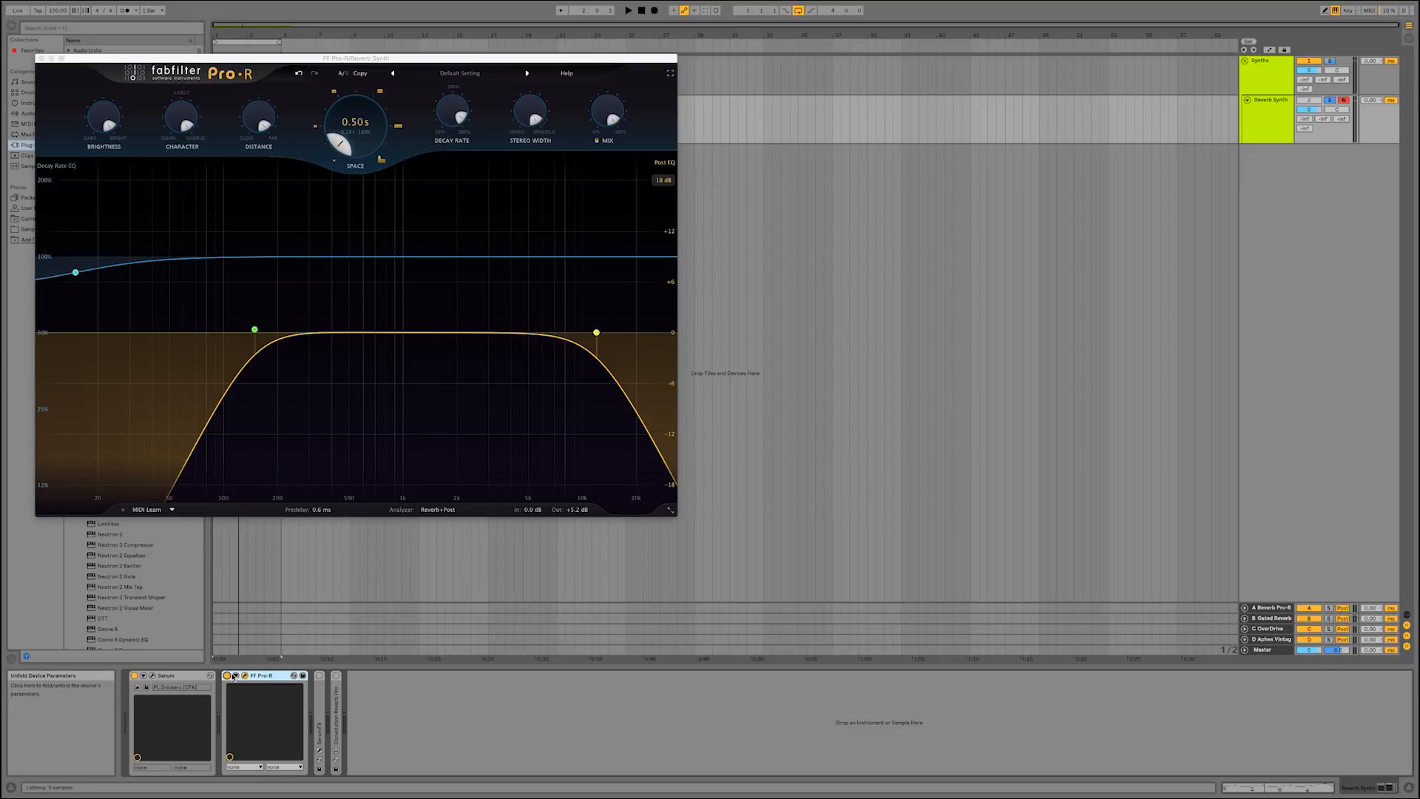
Step: Switch off Pro-R, collapse it in the device chain and close its plug-in window
click(228, 676)
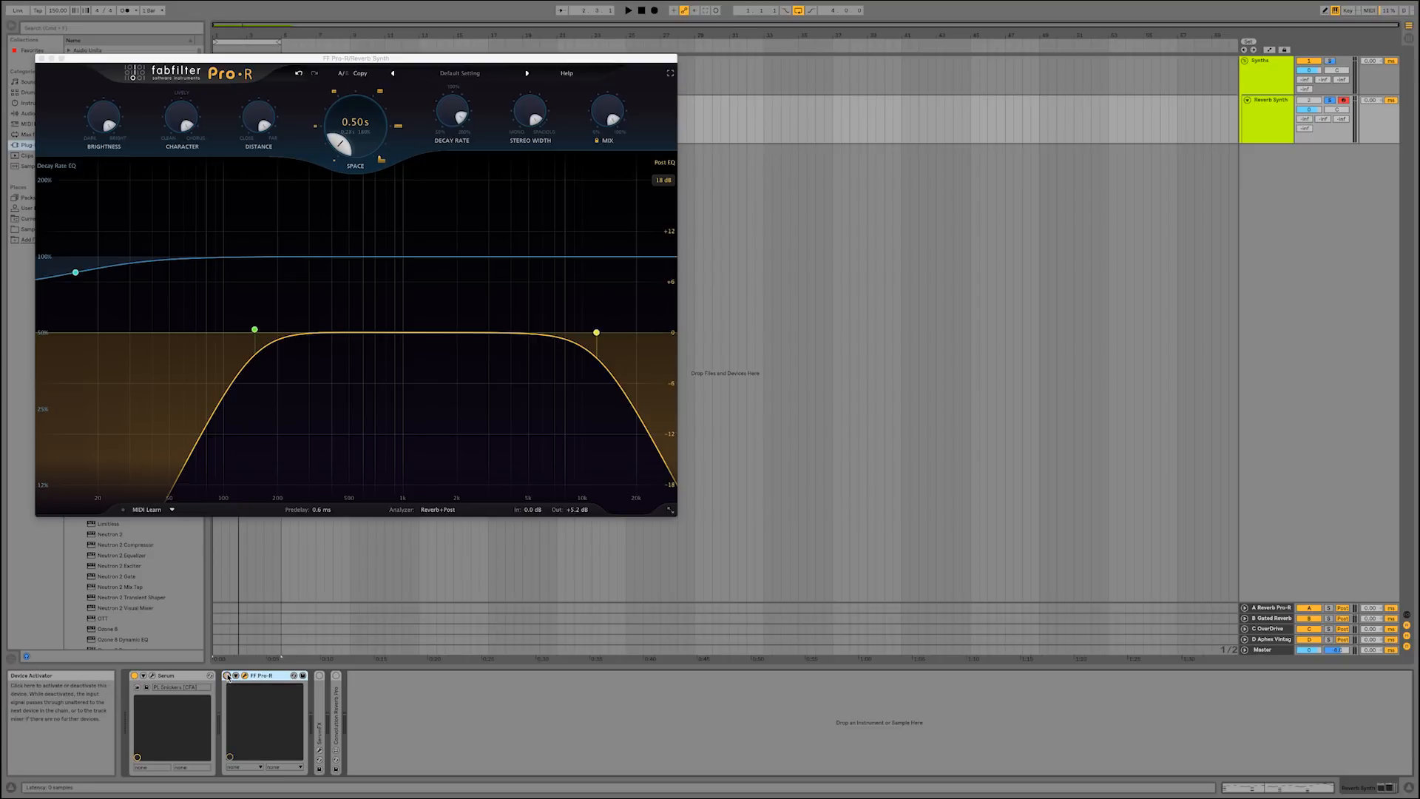
double_click(253, 677)
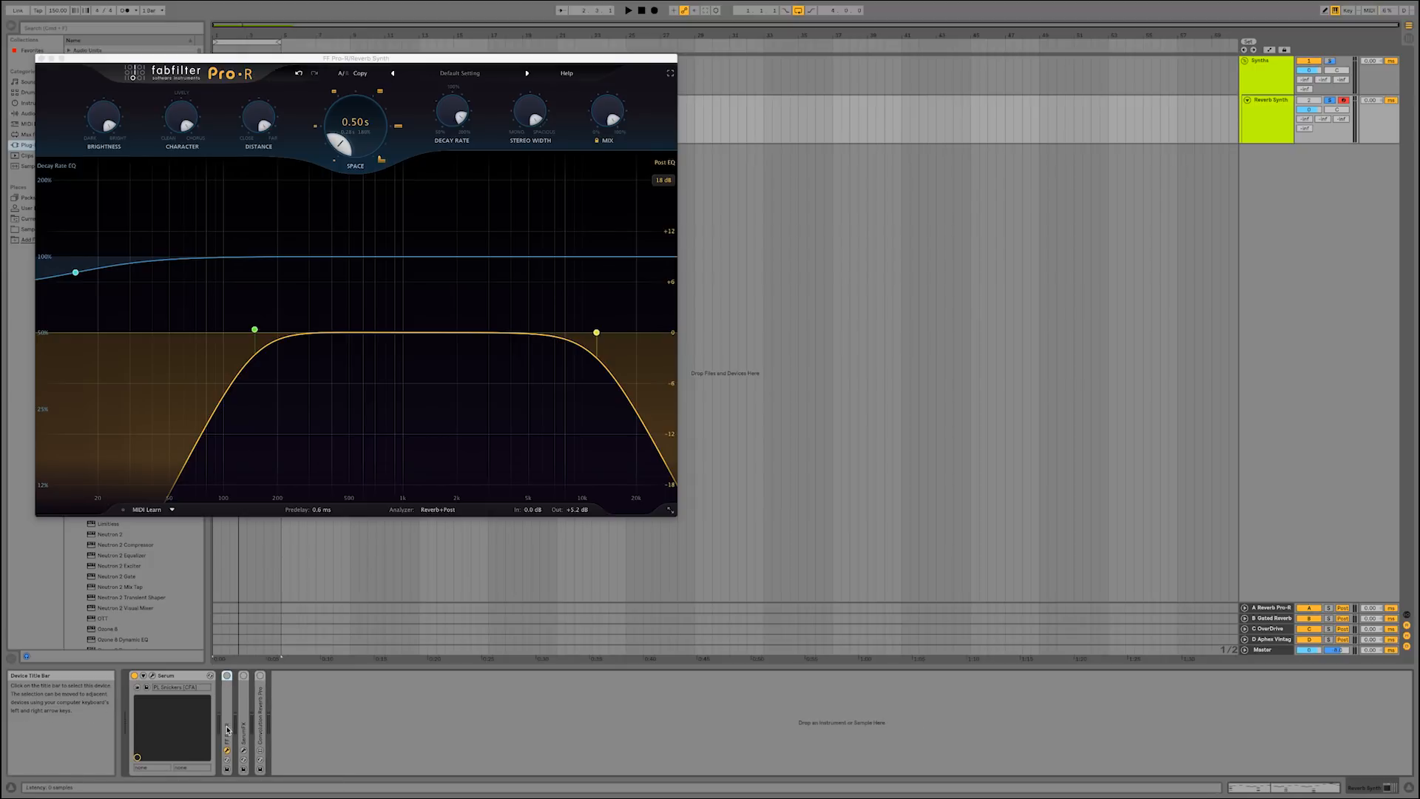
click(254, 330)
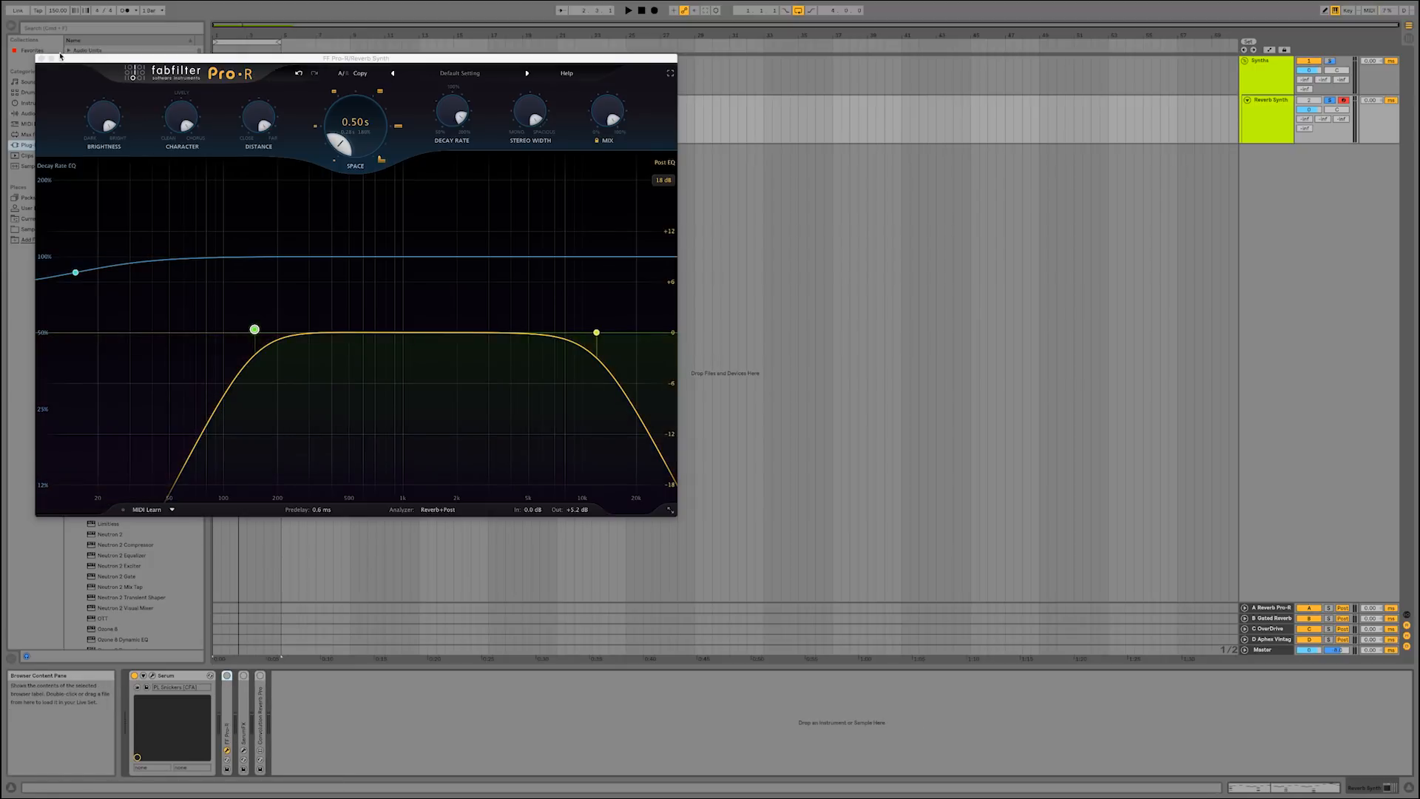
click(41, 57)
Step: Expand and switch on SerumFX in the device chain, open its plug-in window and raise the reverb's mix
double_click(246, 692)
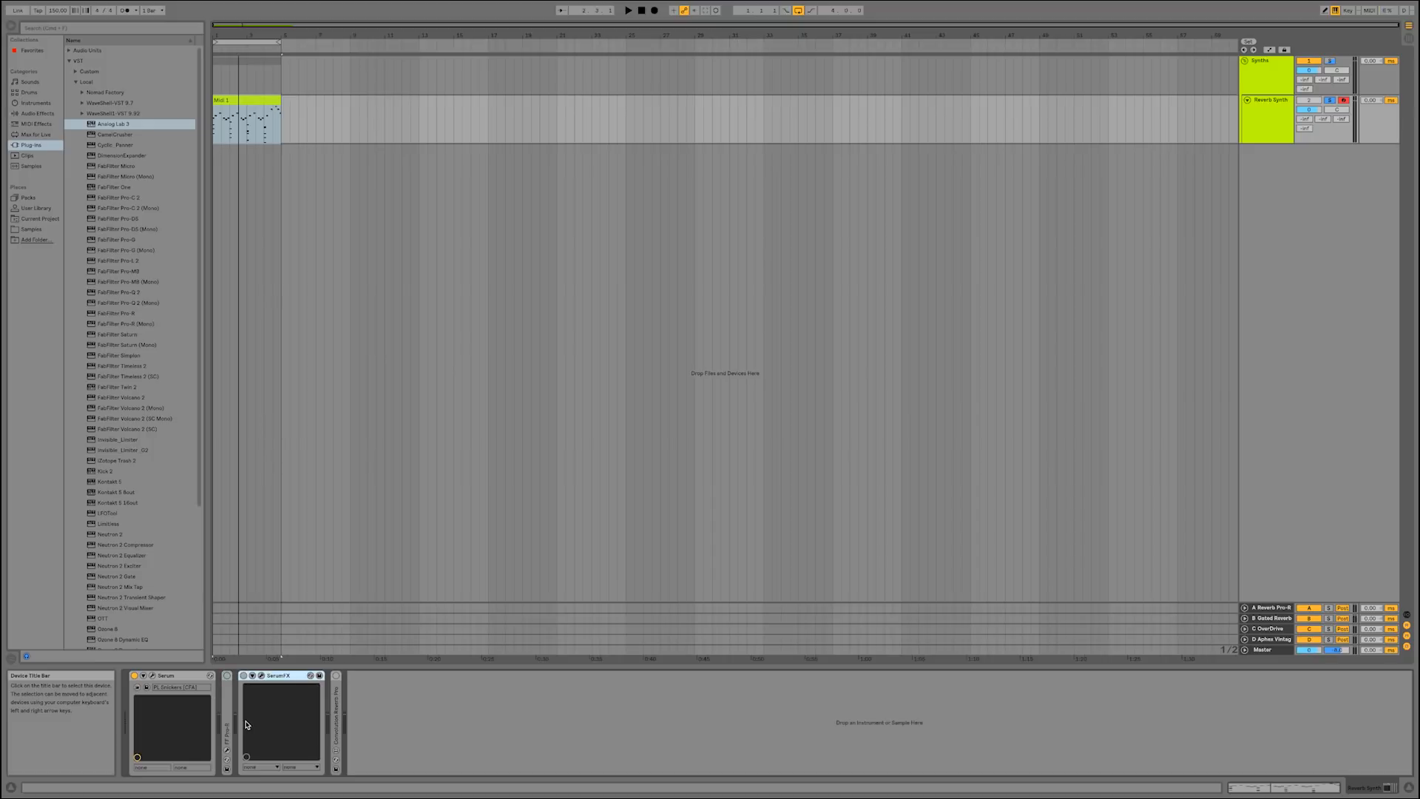
click(243, 675)
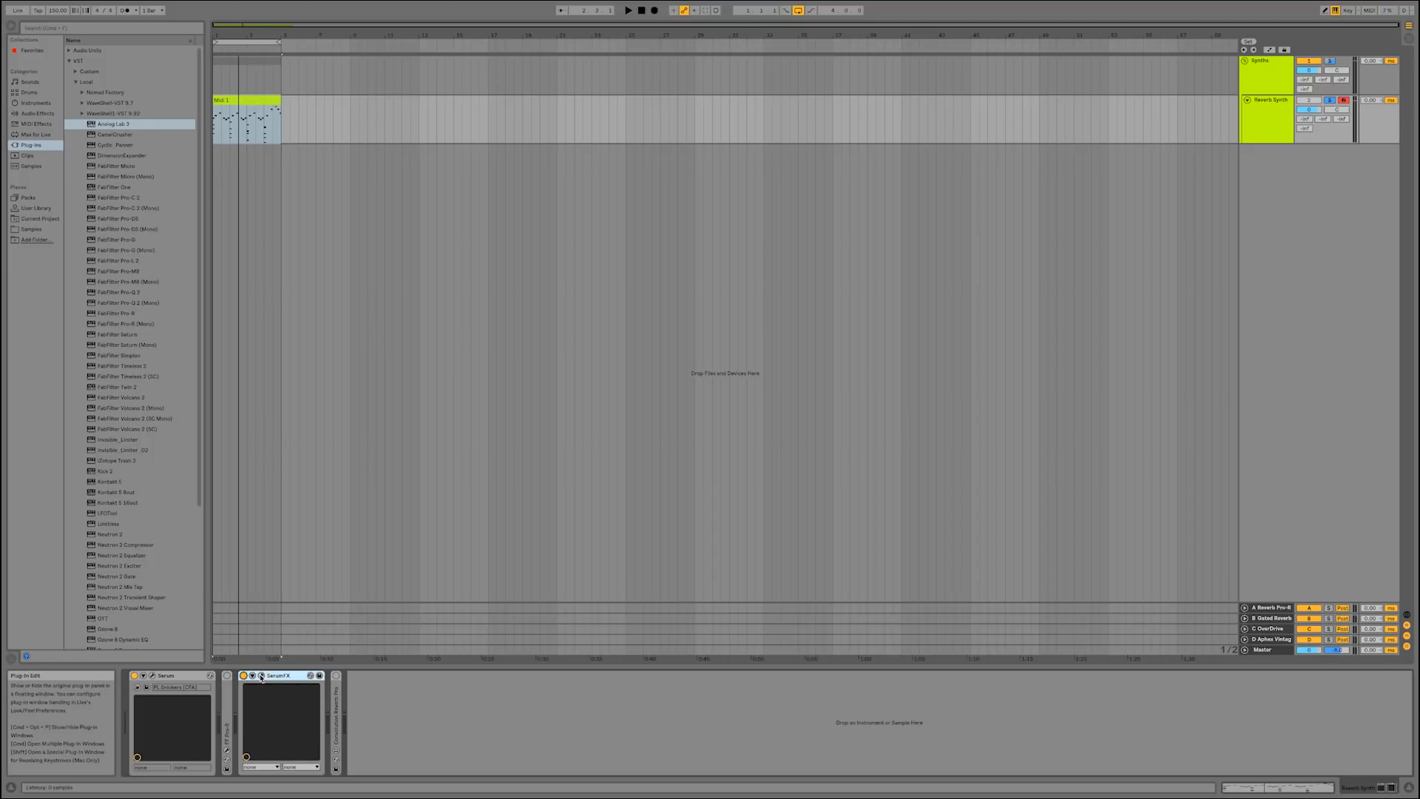
click(320, 675)
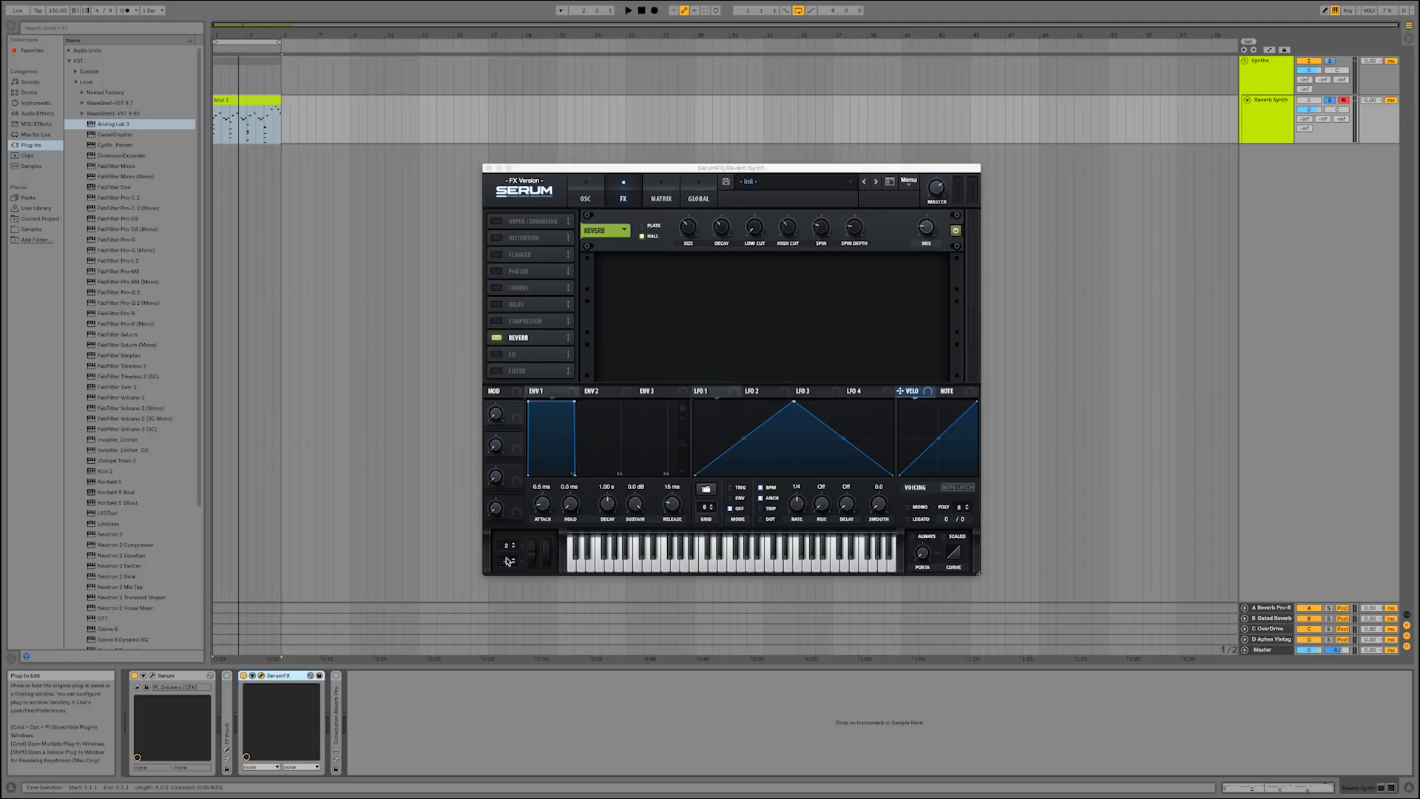
click(922, 232)
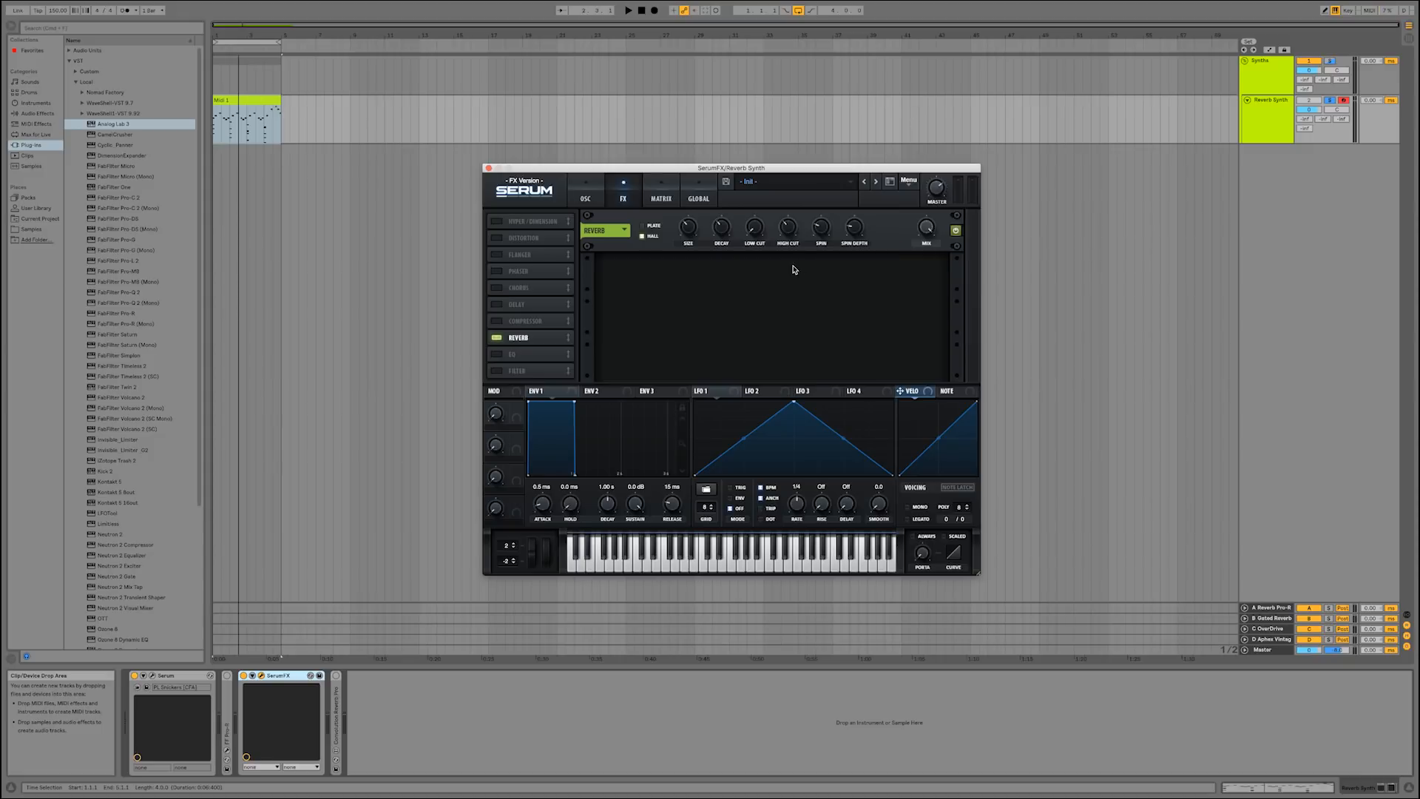
Step: Adjust the low cut of SerumFX's hall reverb, set its decay to about 1.6 s and play the loop
mouse_move(688, 230)
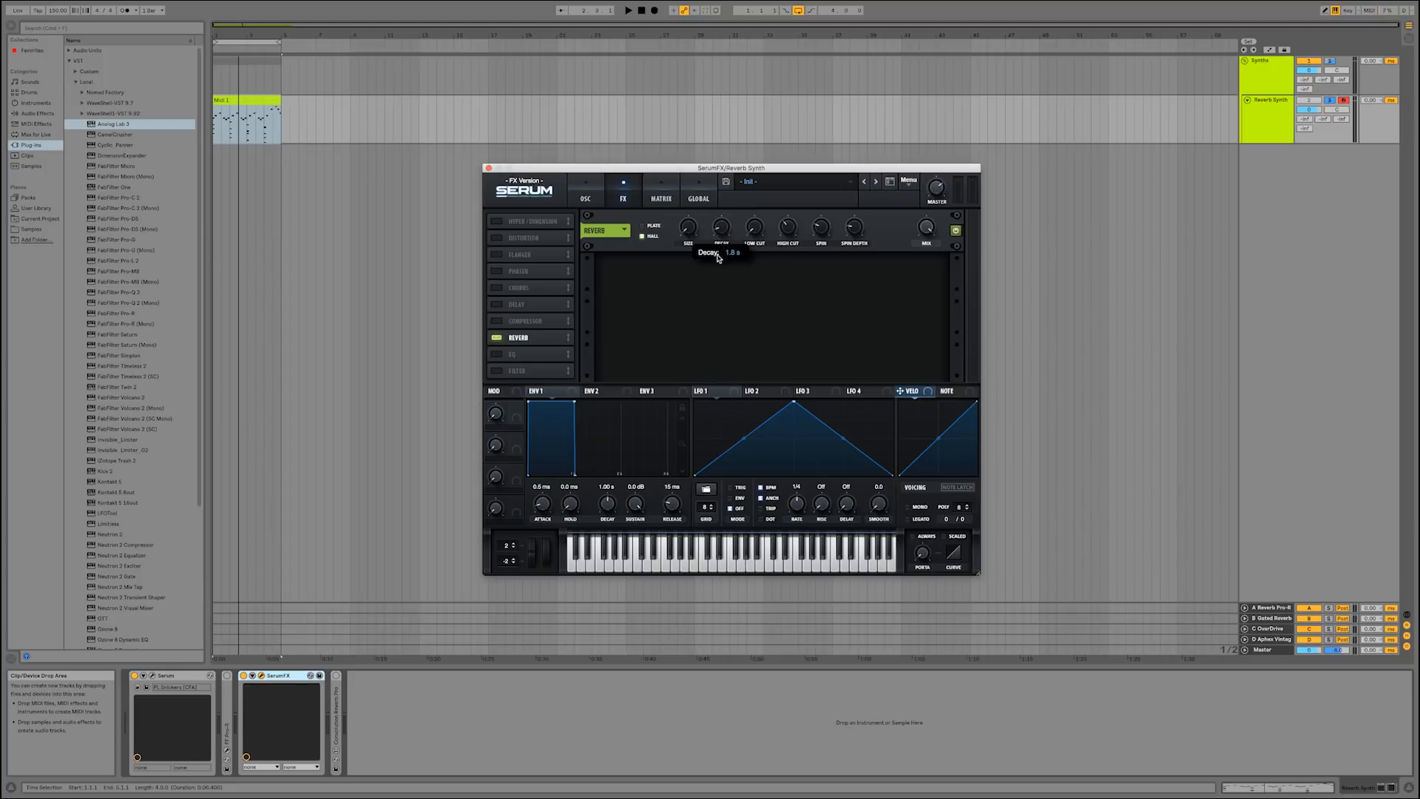
drag(759, 234, 858, 335)
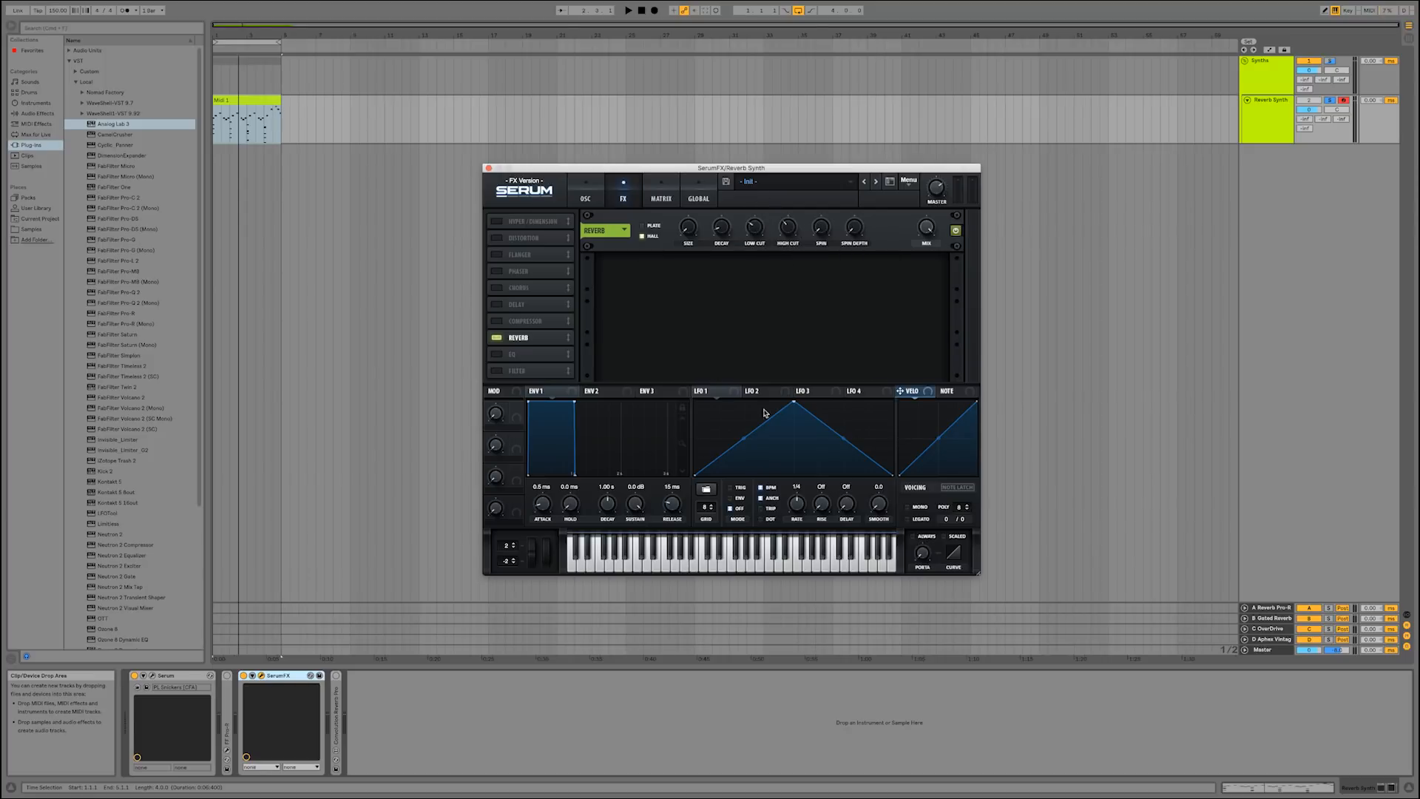
key(space)
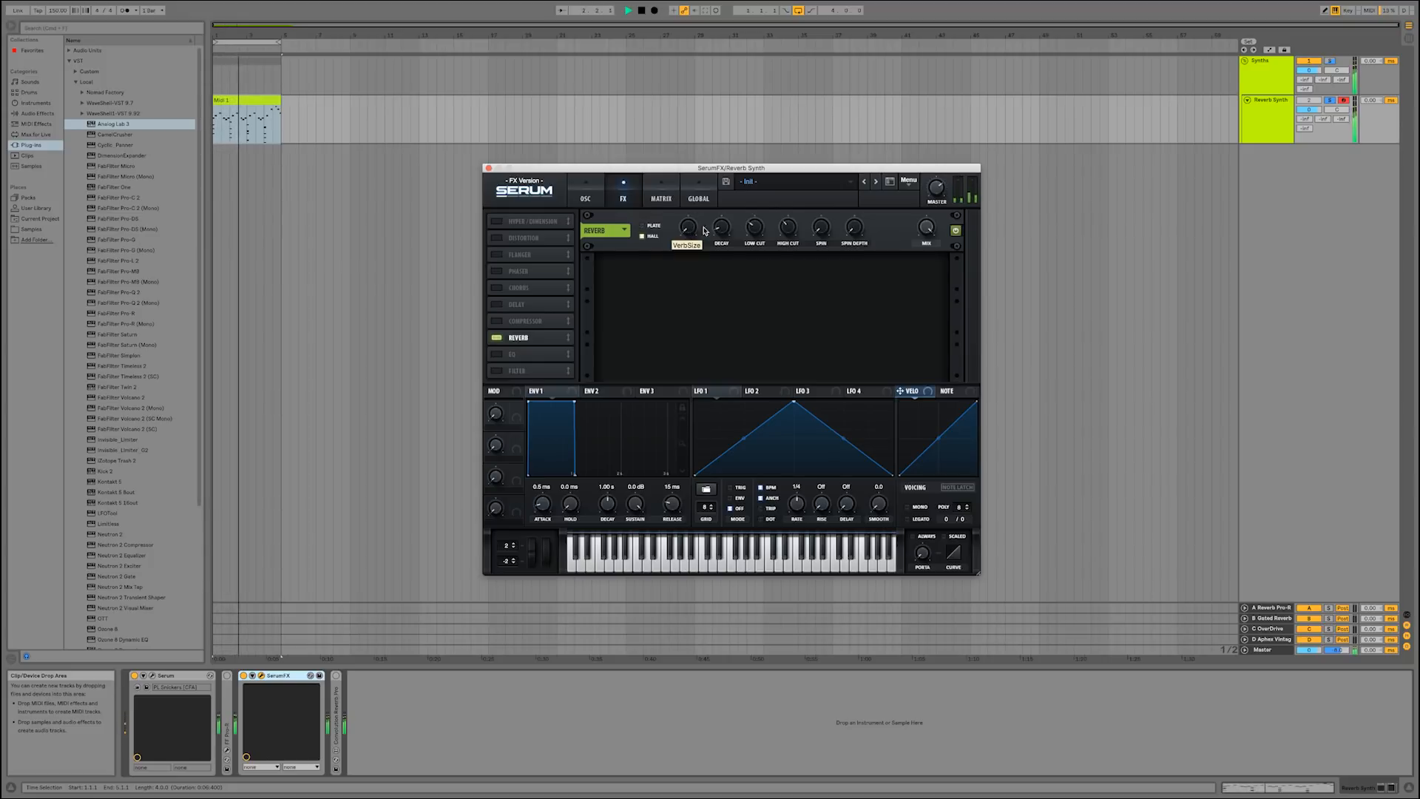
mouse_move(723, 235)
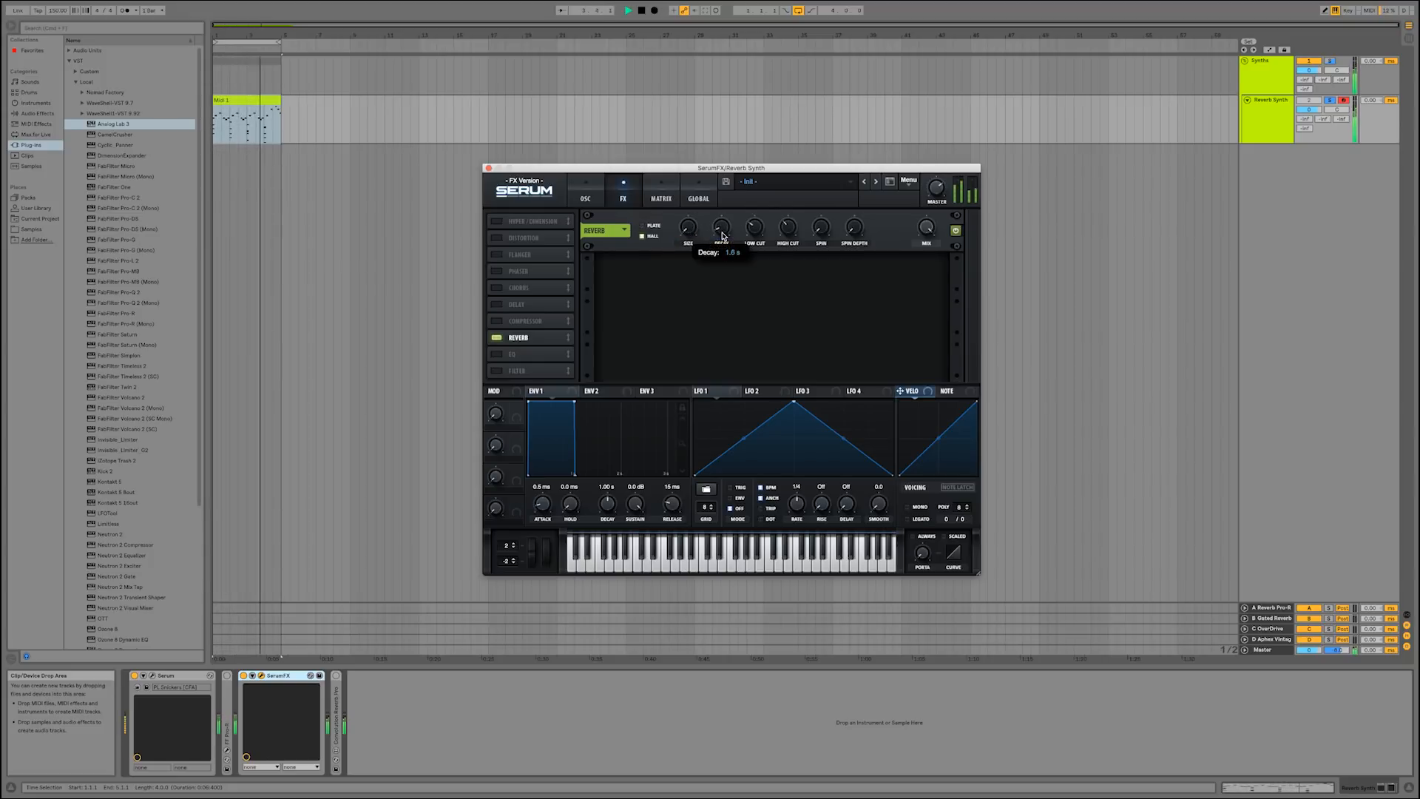
Step: Fine-tune the high cut of SerumFX's reverb while the loop plays, and stop playback
click(246, 677)
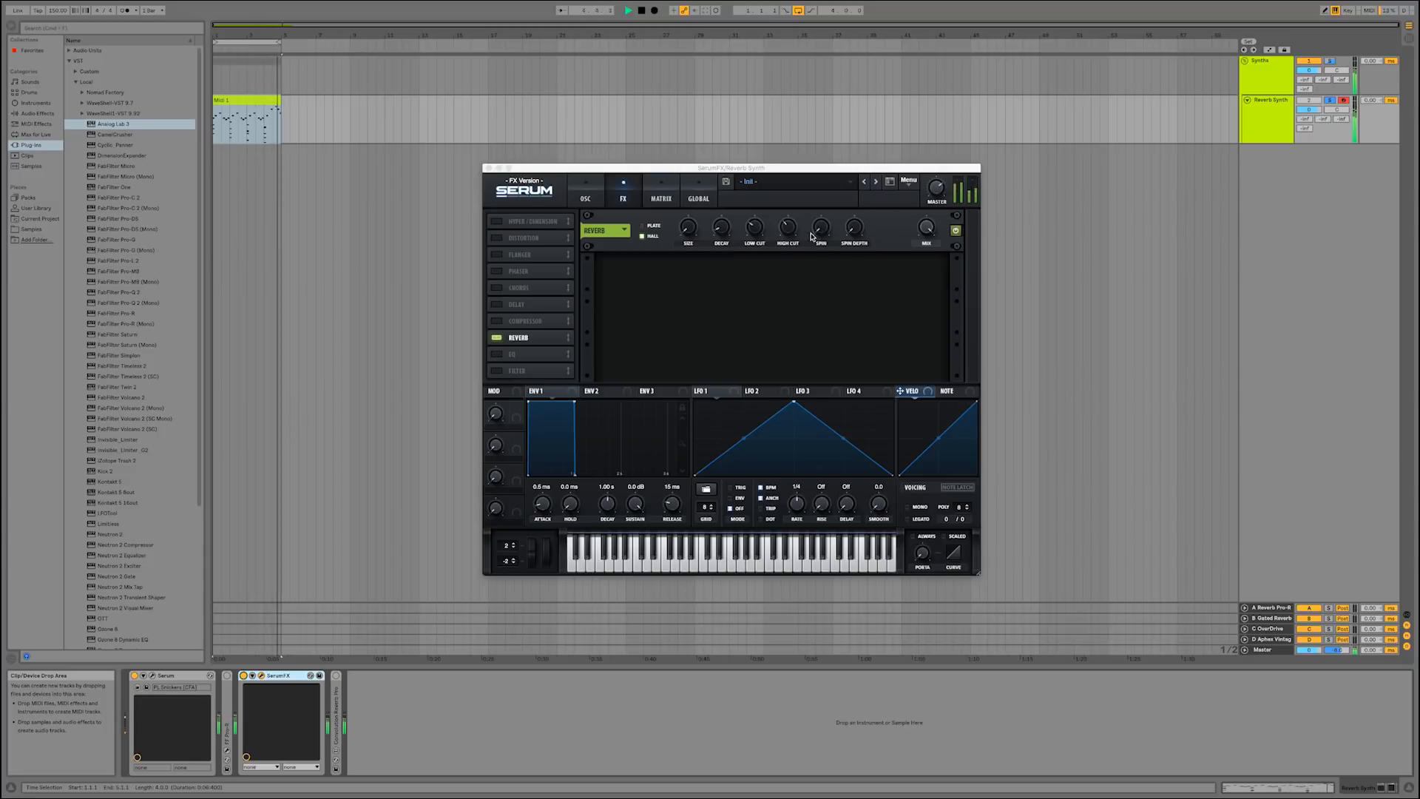
drag(789, 229, 725, 246)
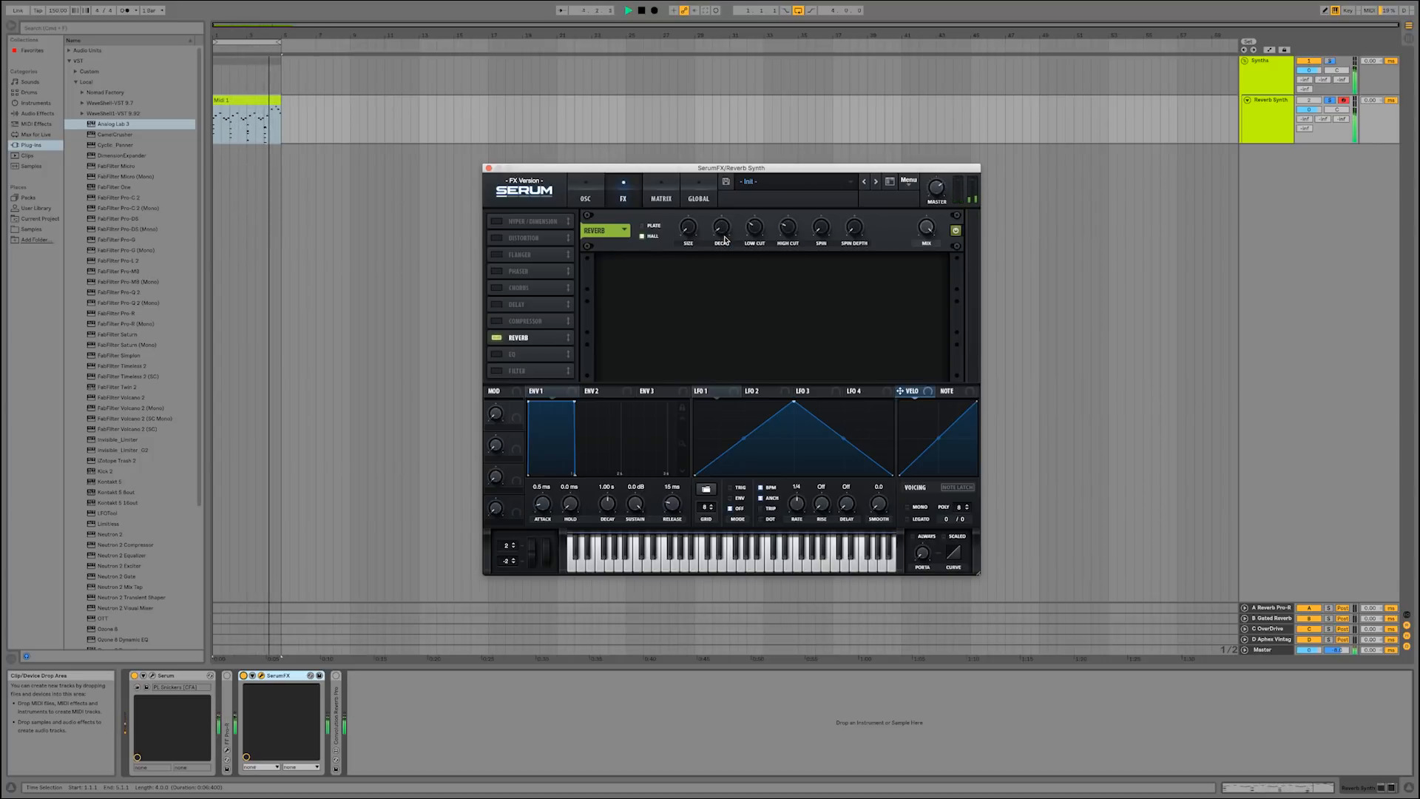
key(space)
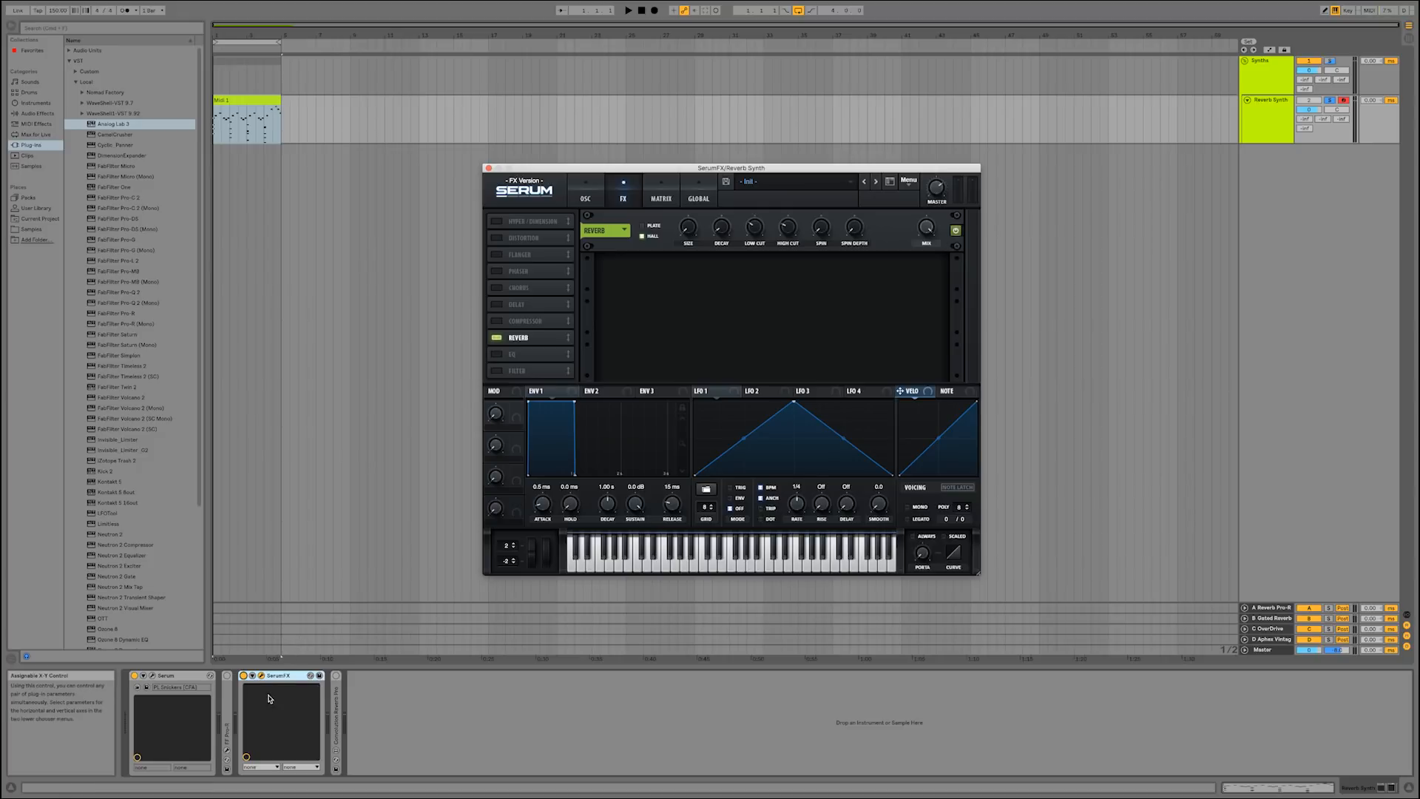
Step: Play the loop twice, bypassing and re-enabling SerumFX to compare dry and wet sound, and stop playback
key(space)
click(244, 676)
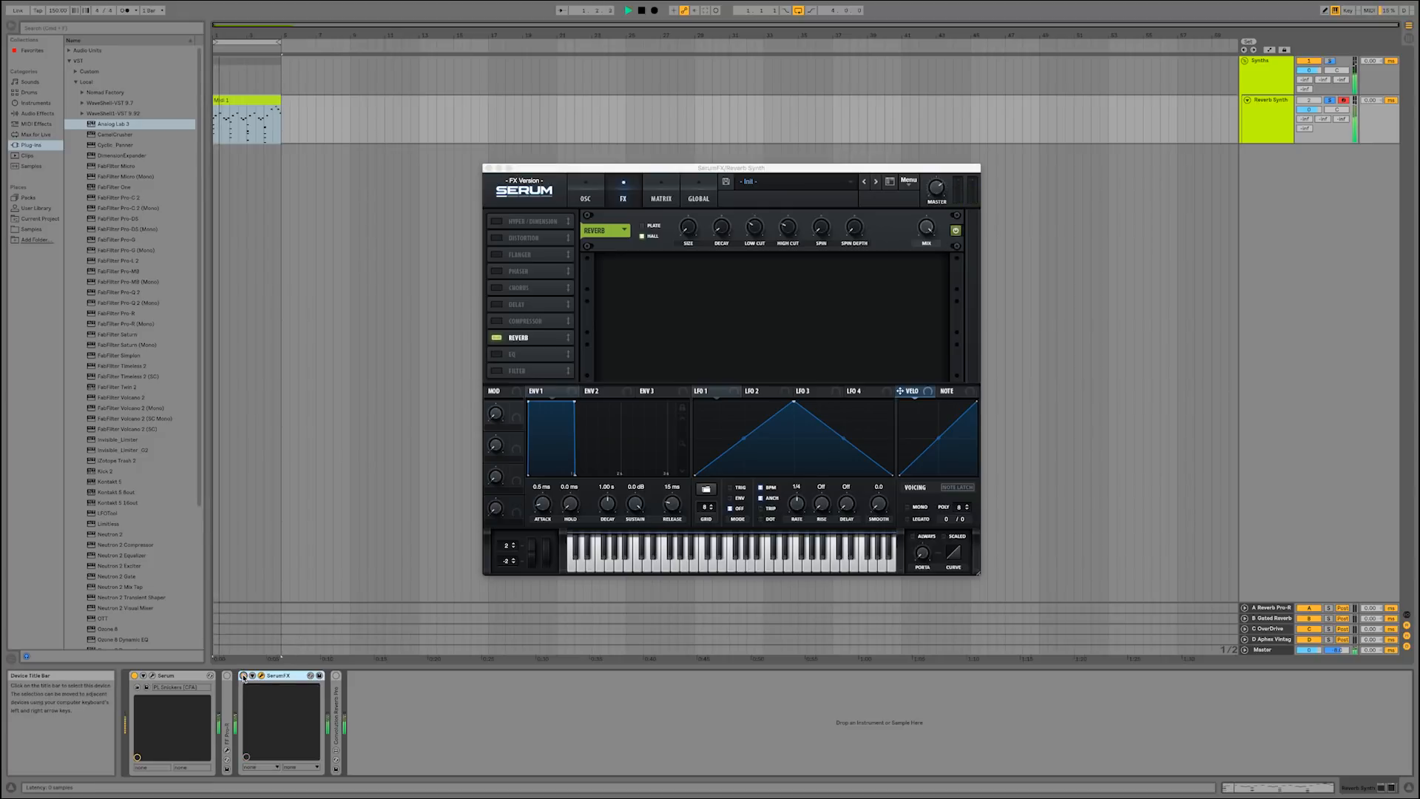
click(244, 676)
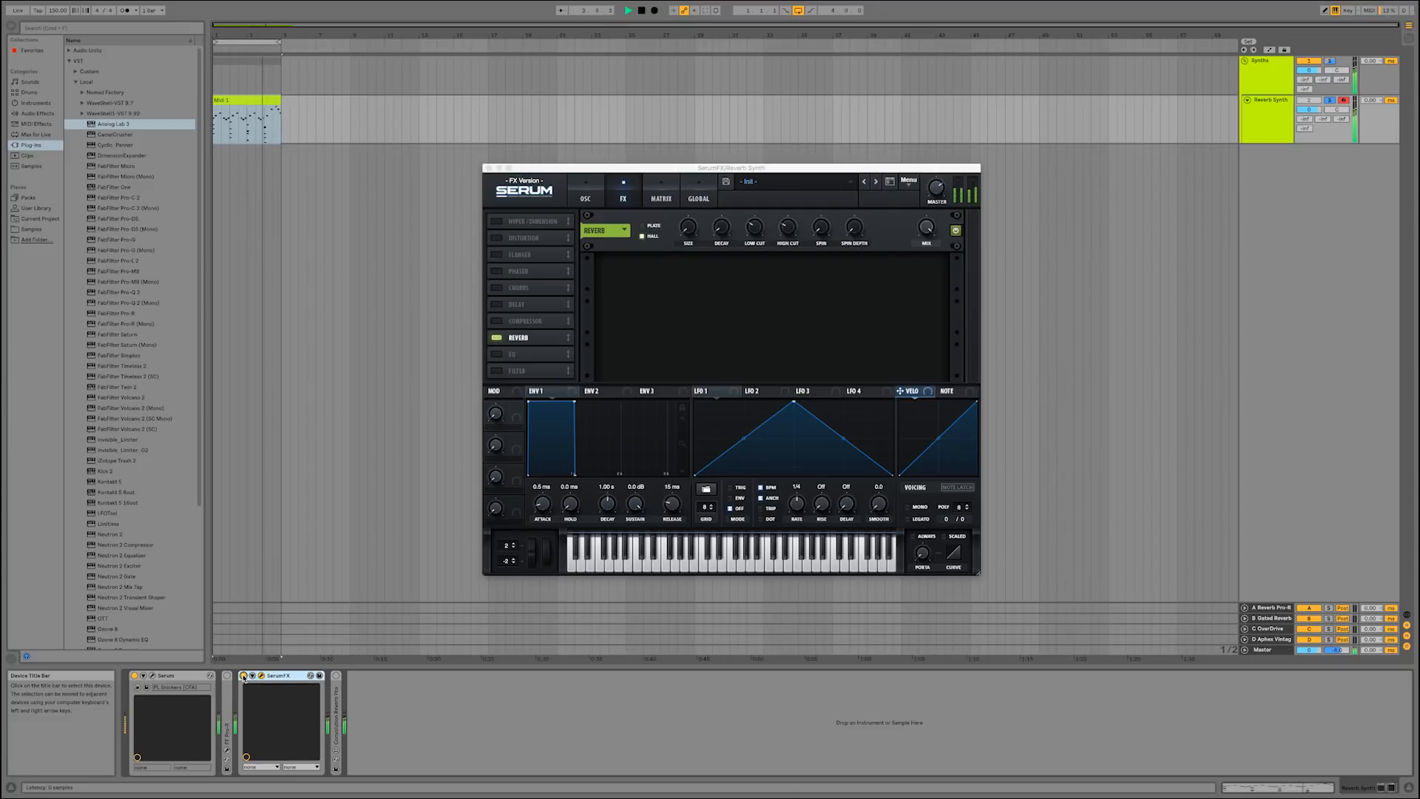
key(space)
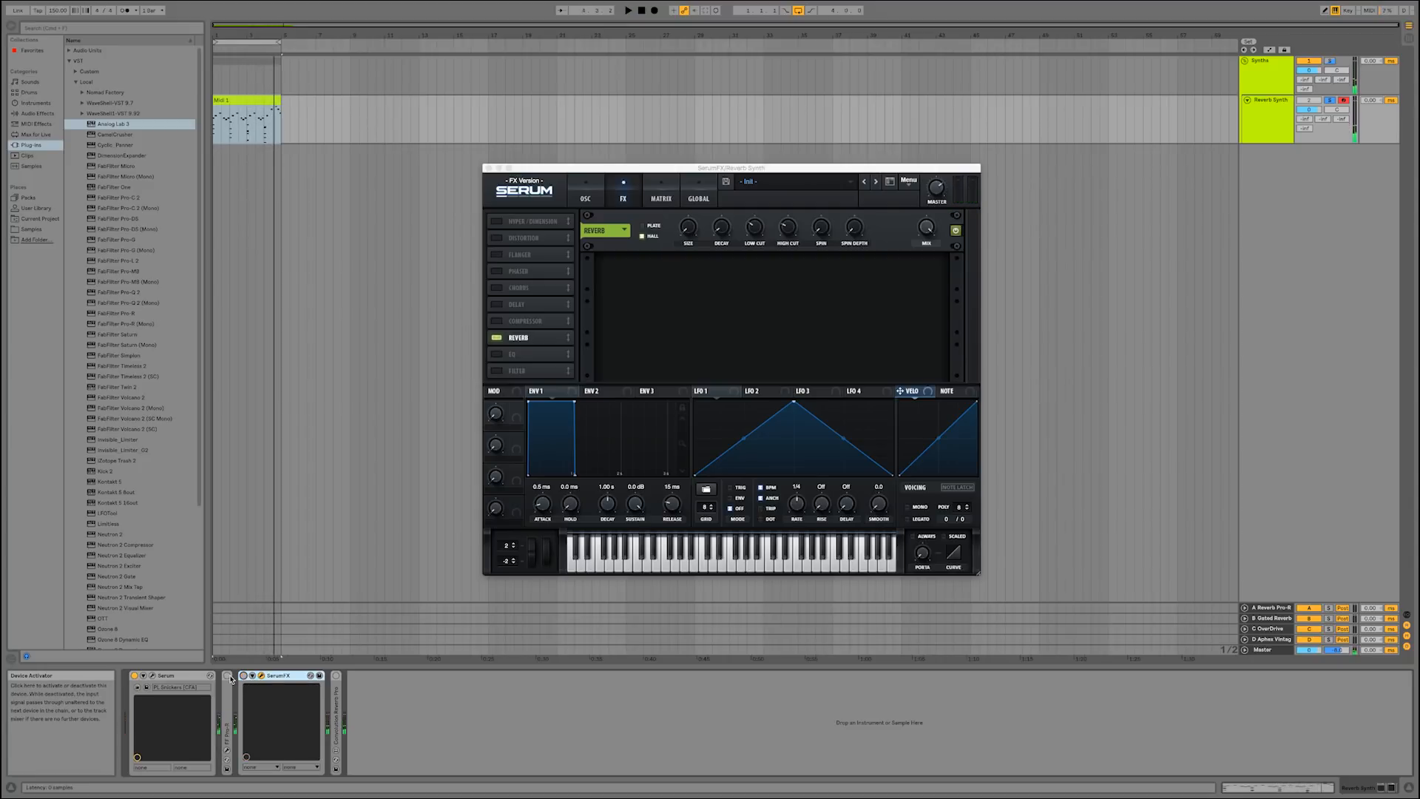
key(space)
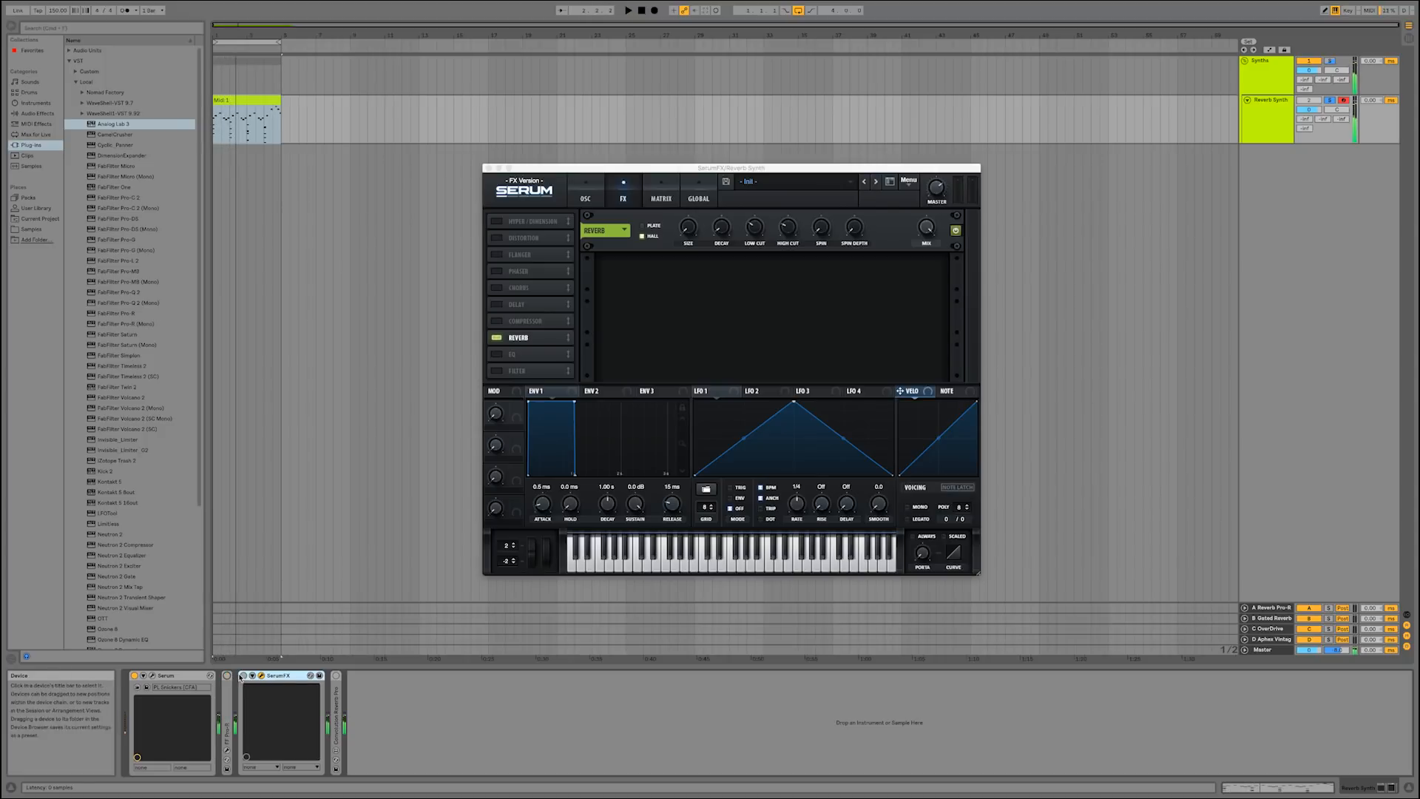
click(244, 675)
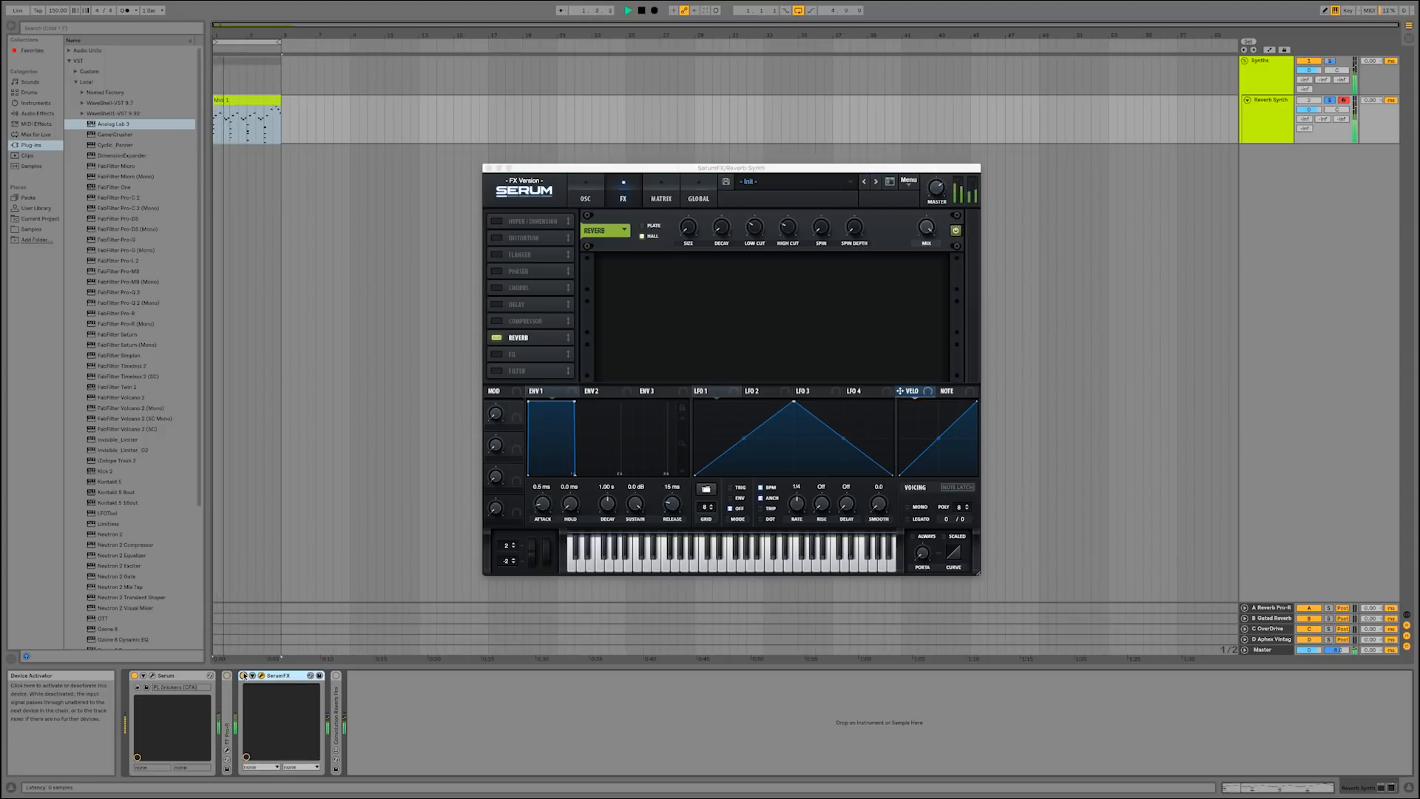
key(space)
Step: Switch off SerumFX, close its window and collapse it, and expand Convolution Reverb Pro in the device chain
click(244, 675)
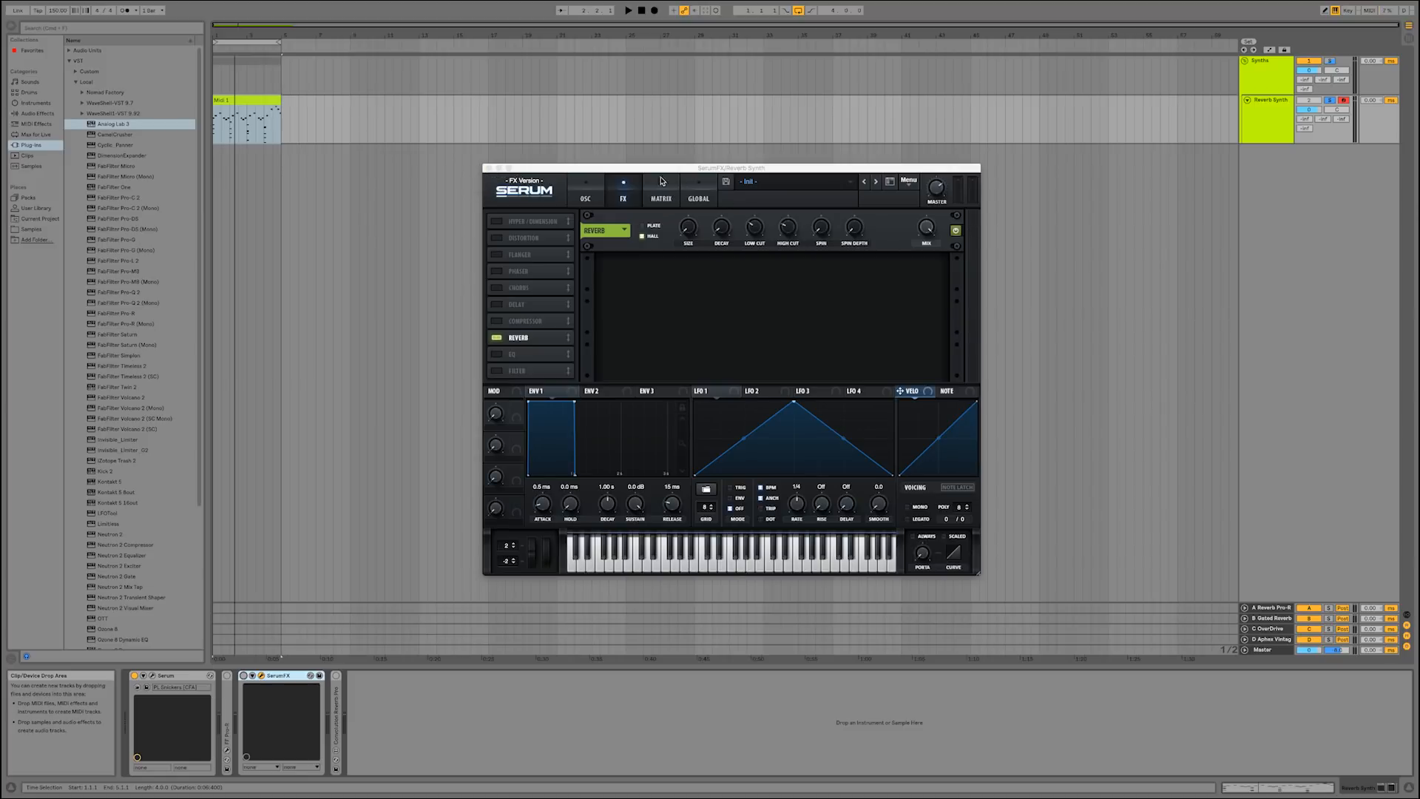
click(489, 169)
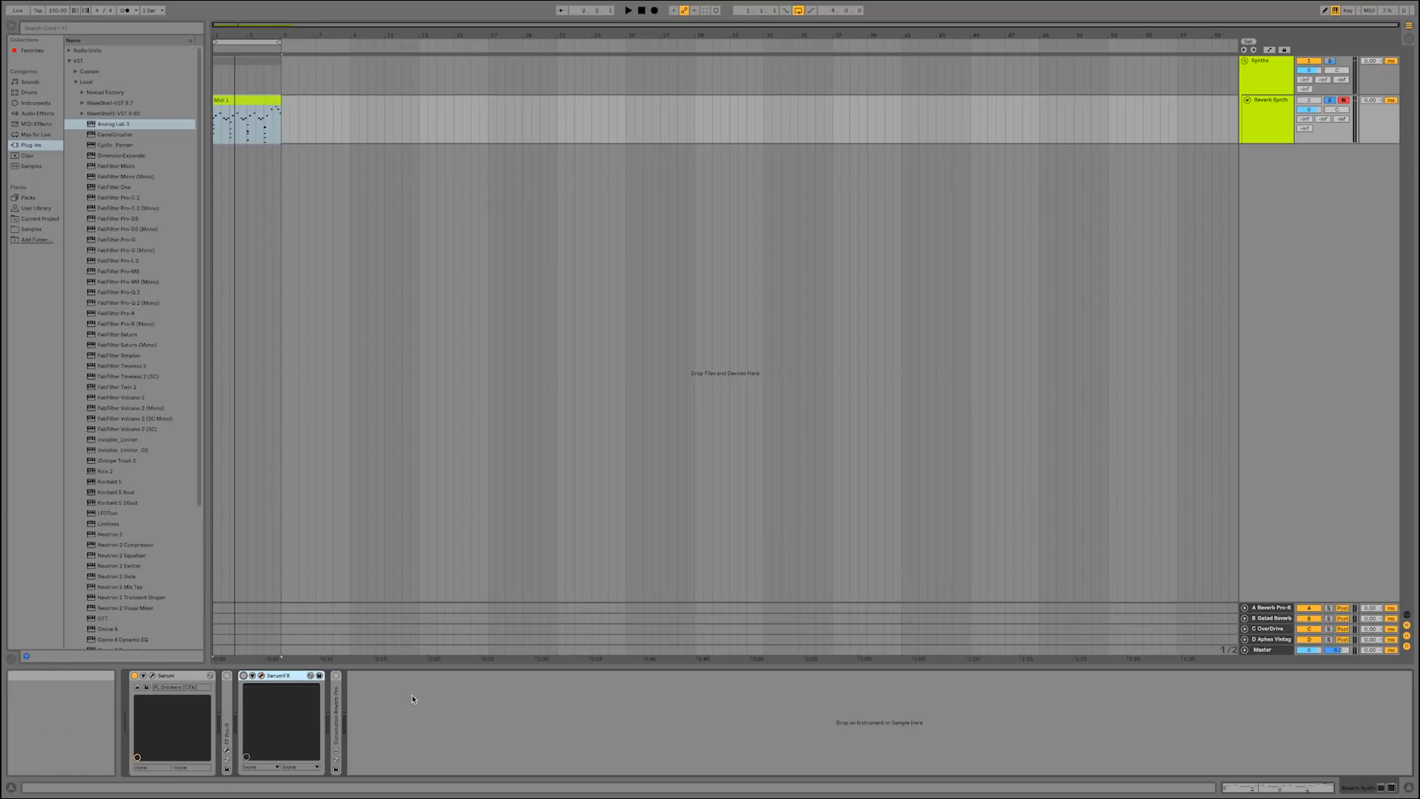
double_click(297, 677)
double_click(264, 712)
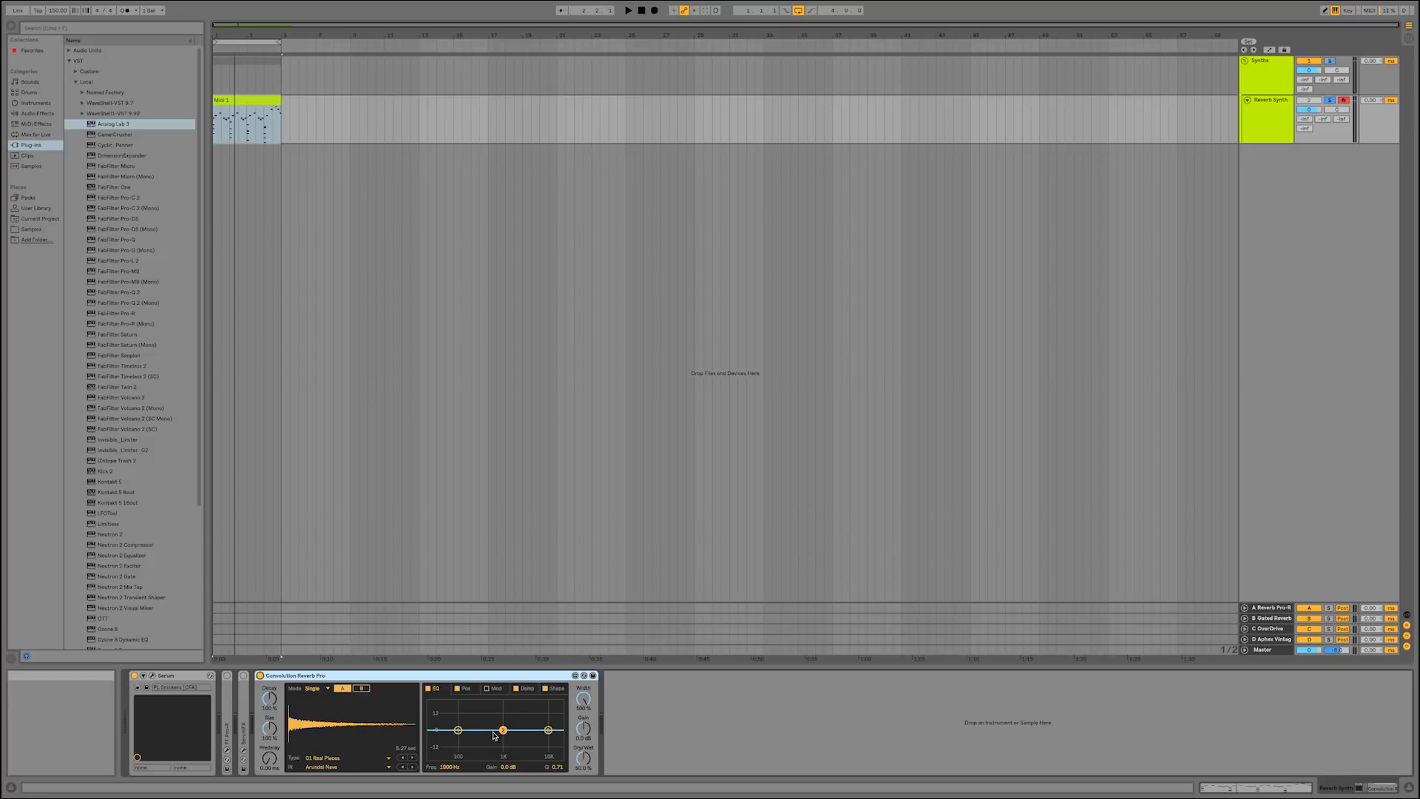
Step: Play the loop, set Convolution Reverb Pro's dry/wet to 100 % and shorten its decay and size
key(space)
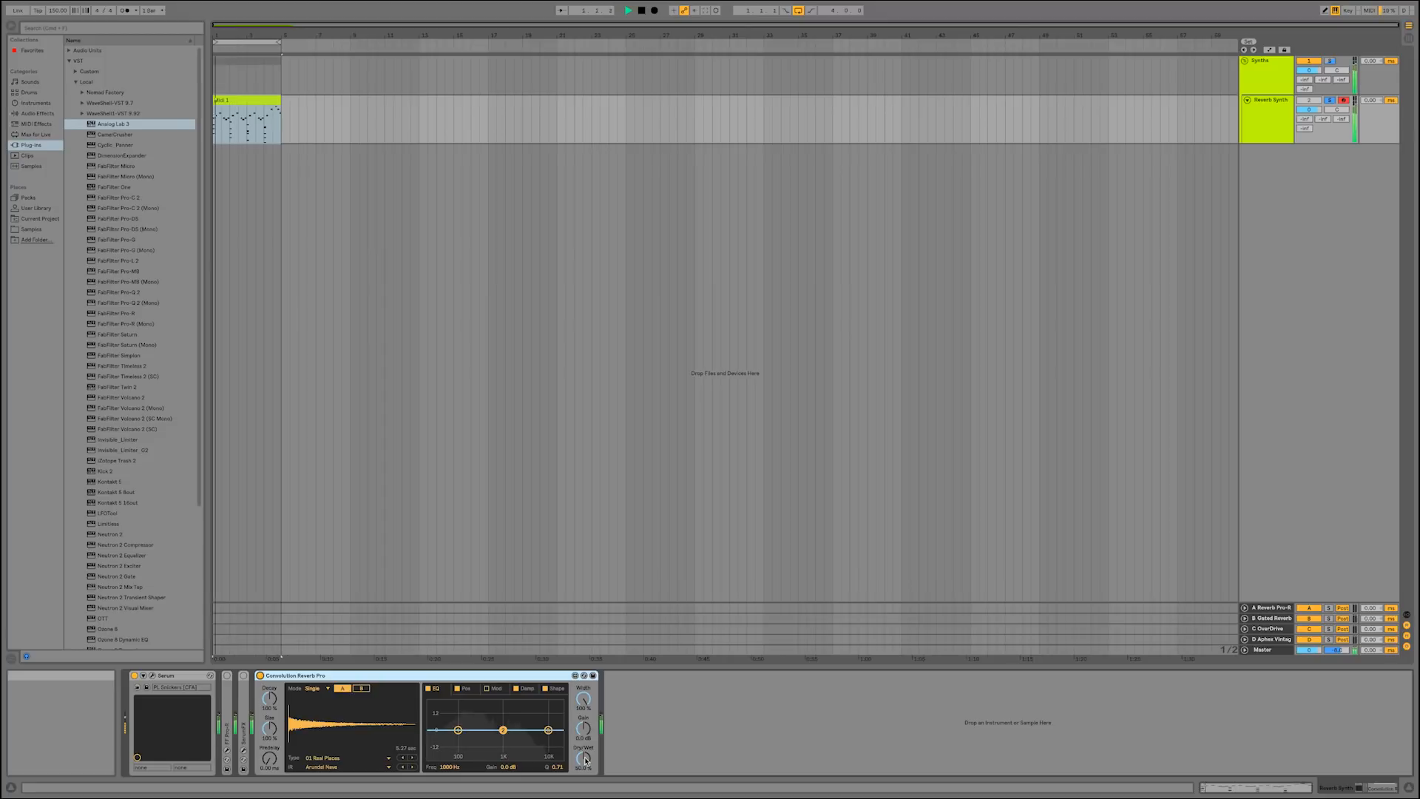
drag(585, 761, 585, 703)
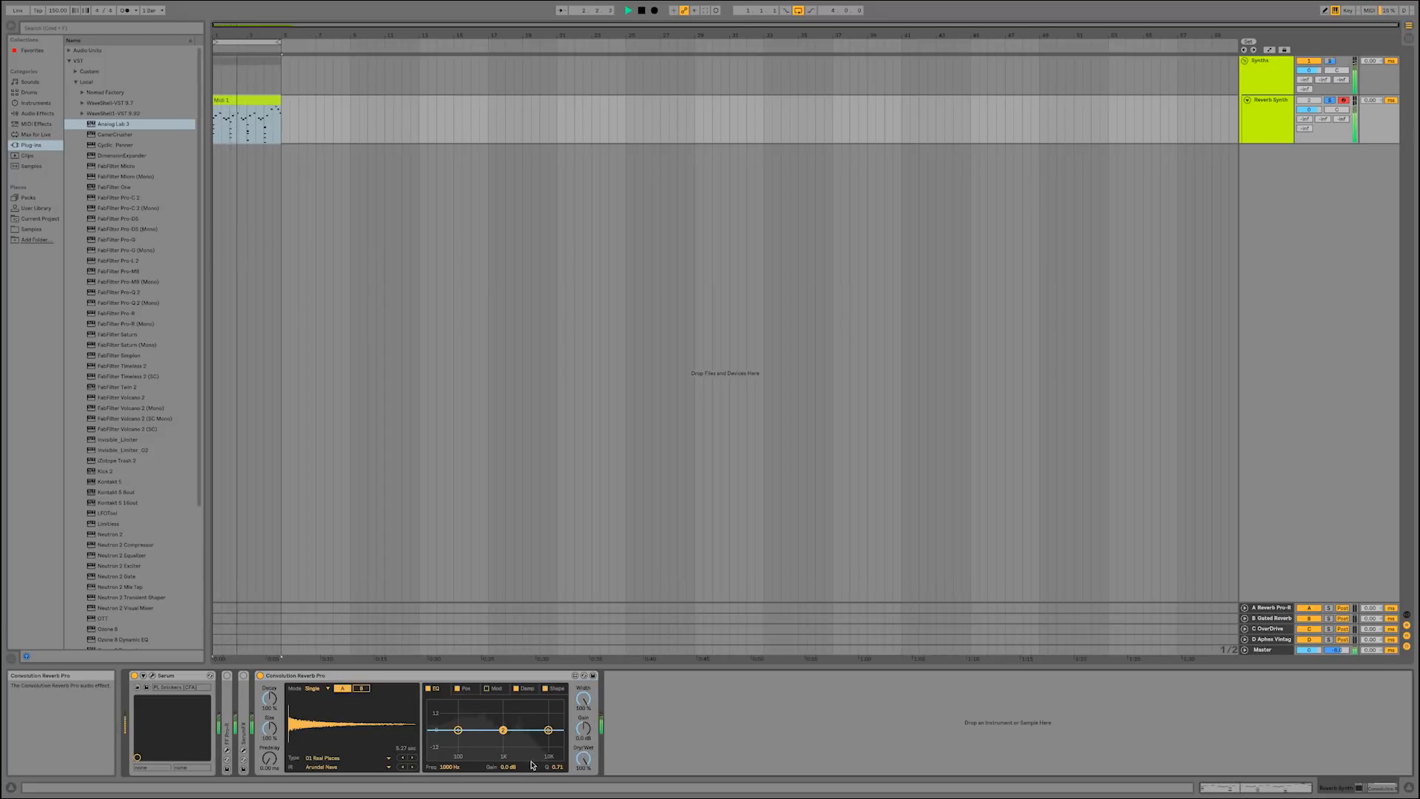
drag(269, 698, 270, 773)
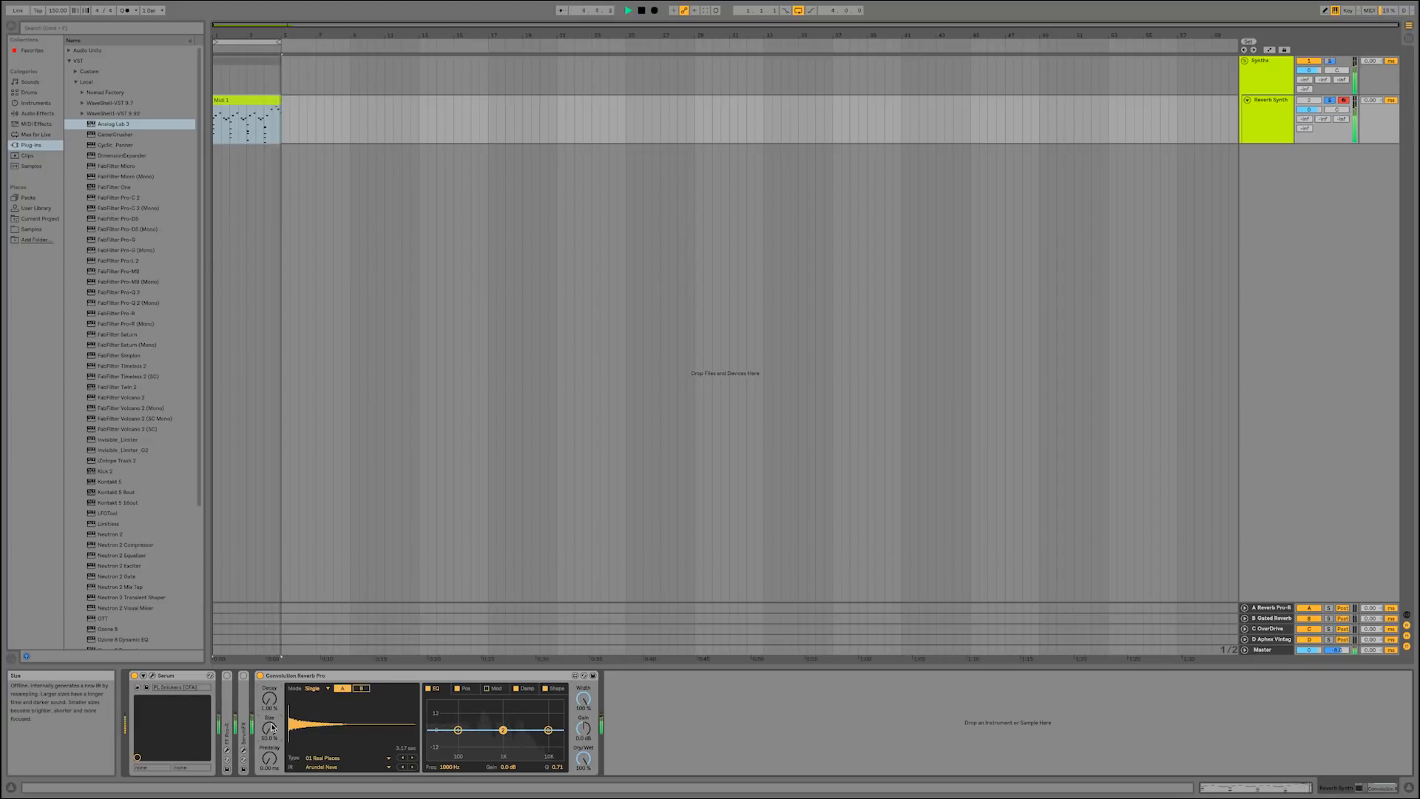
drag(269, 699, 269, 692)
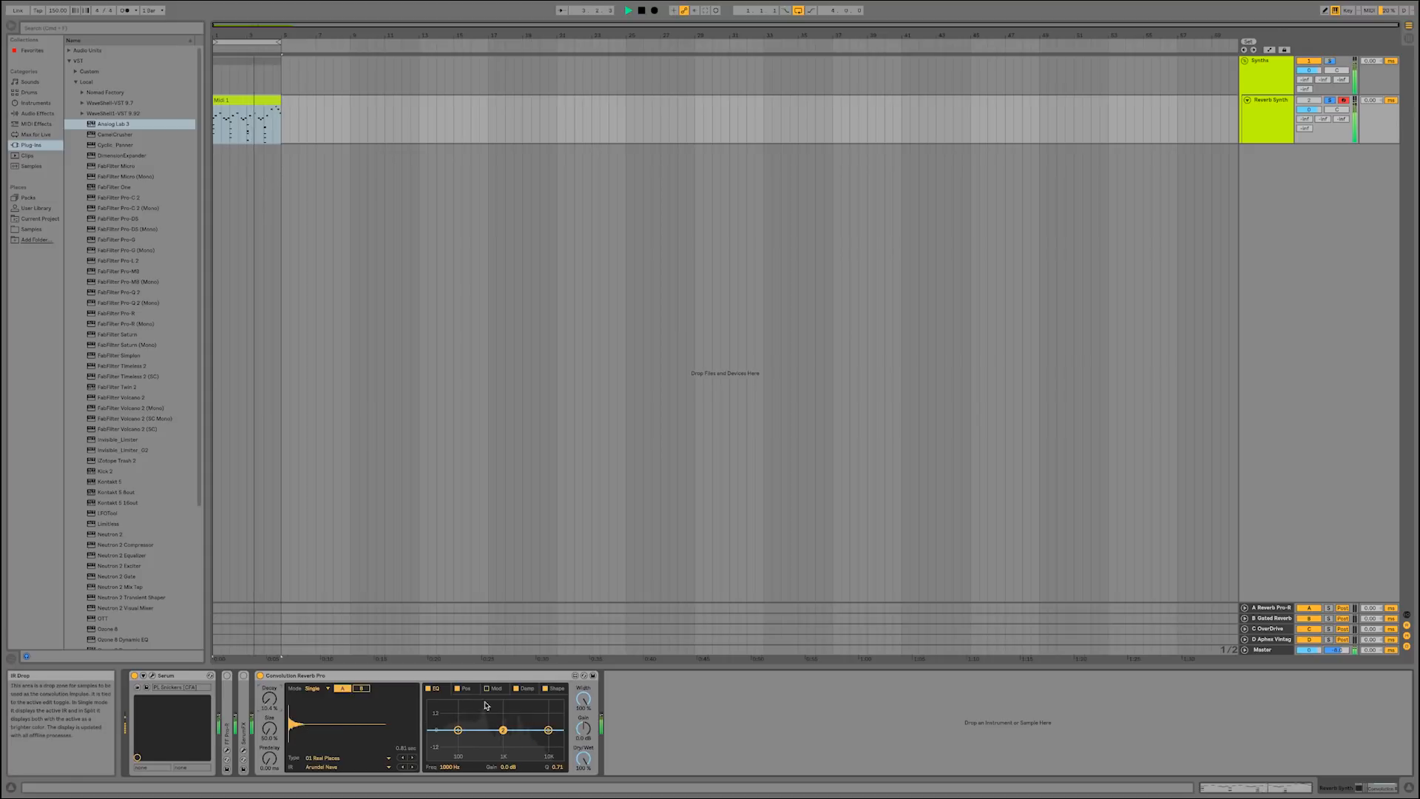
Step: Cut the lows by 14 dB at 118 Hz and lower the highs in Convolution Reverb Pro's EQ, and readjust its decay and size
drag(548, 730, 460, 758)
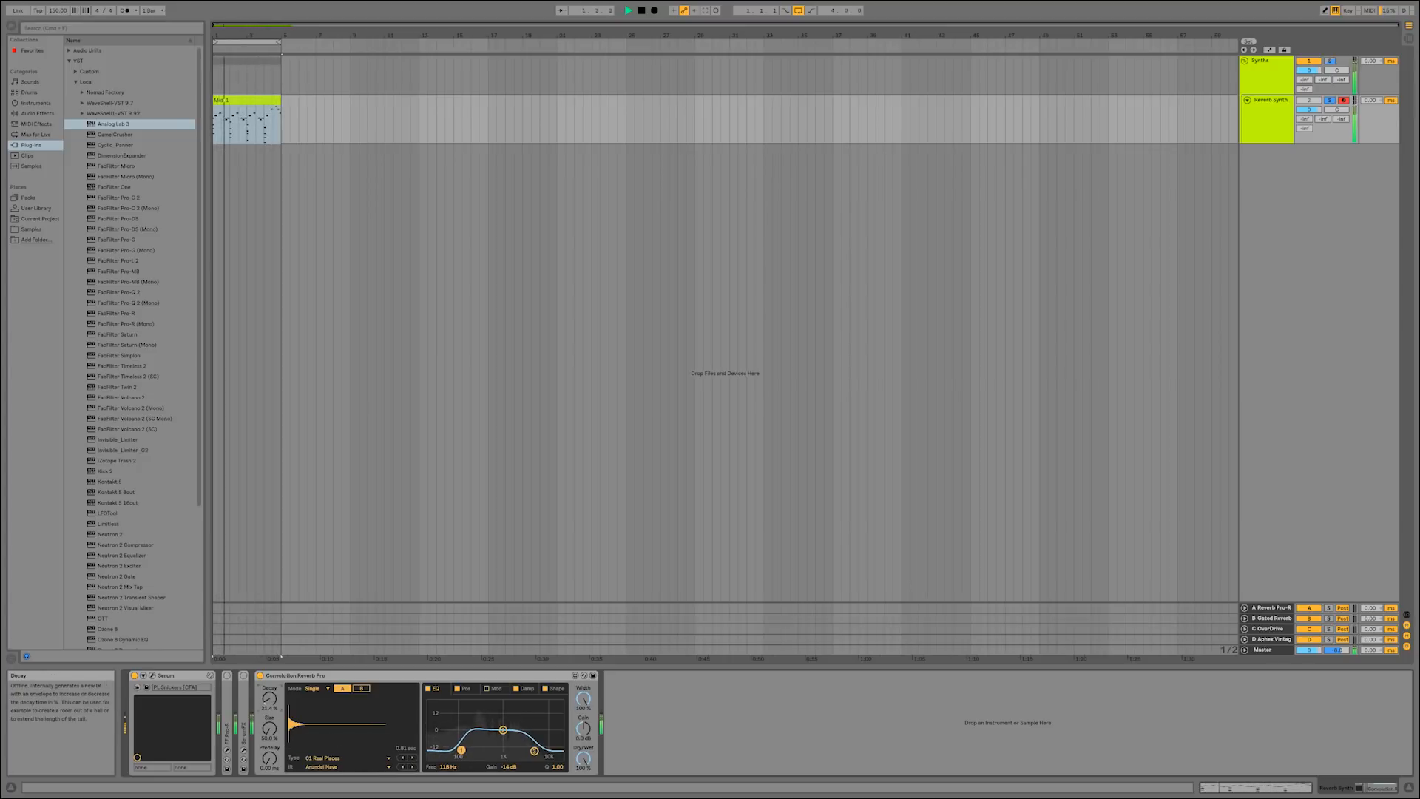
drag(269, 699, 270, 733)
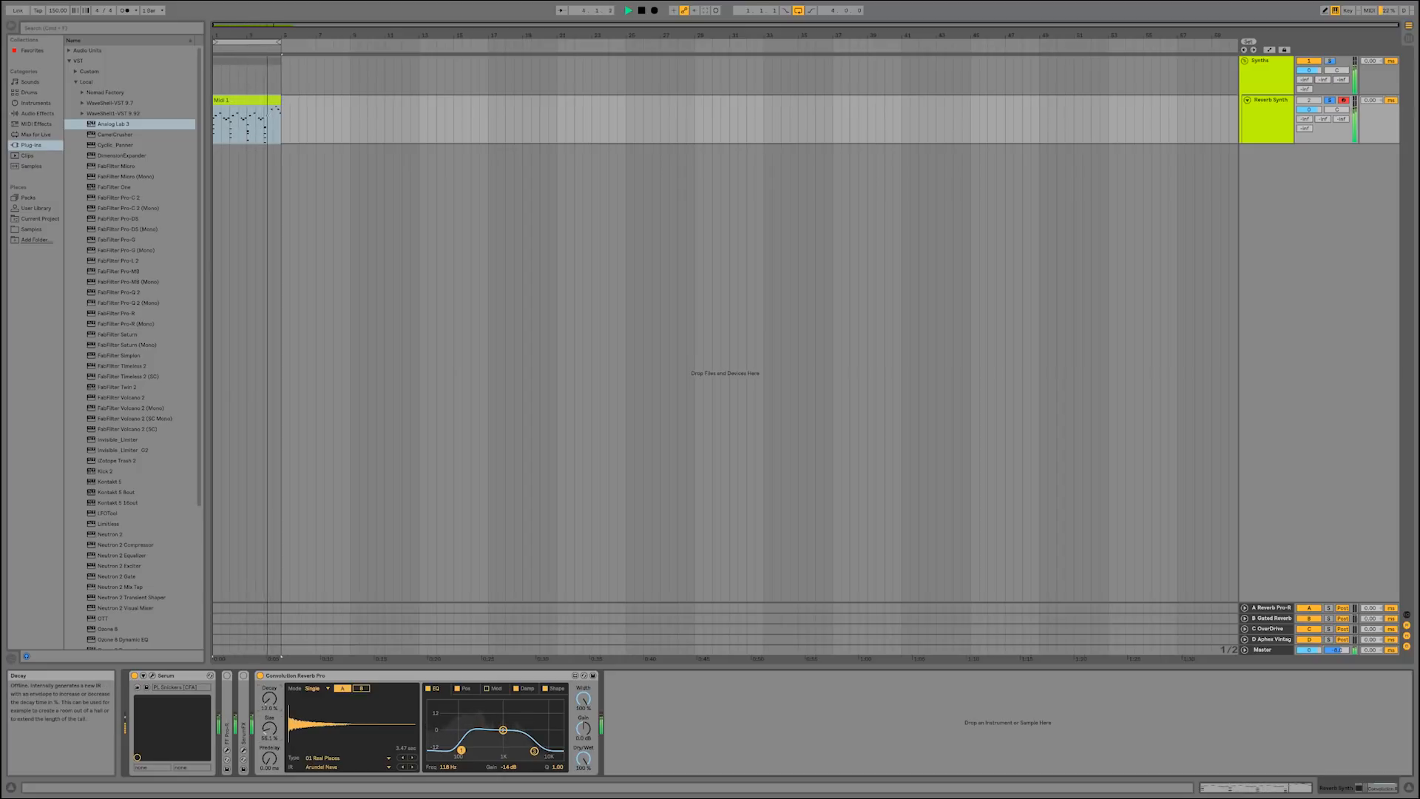
drag(270, 699, 270, 705)
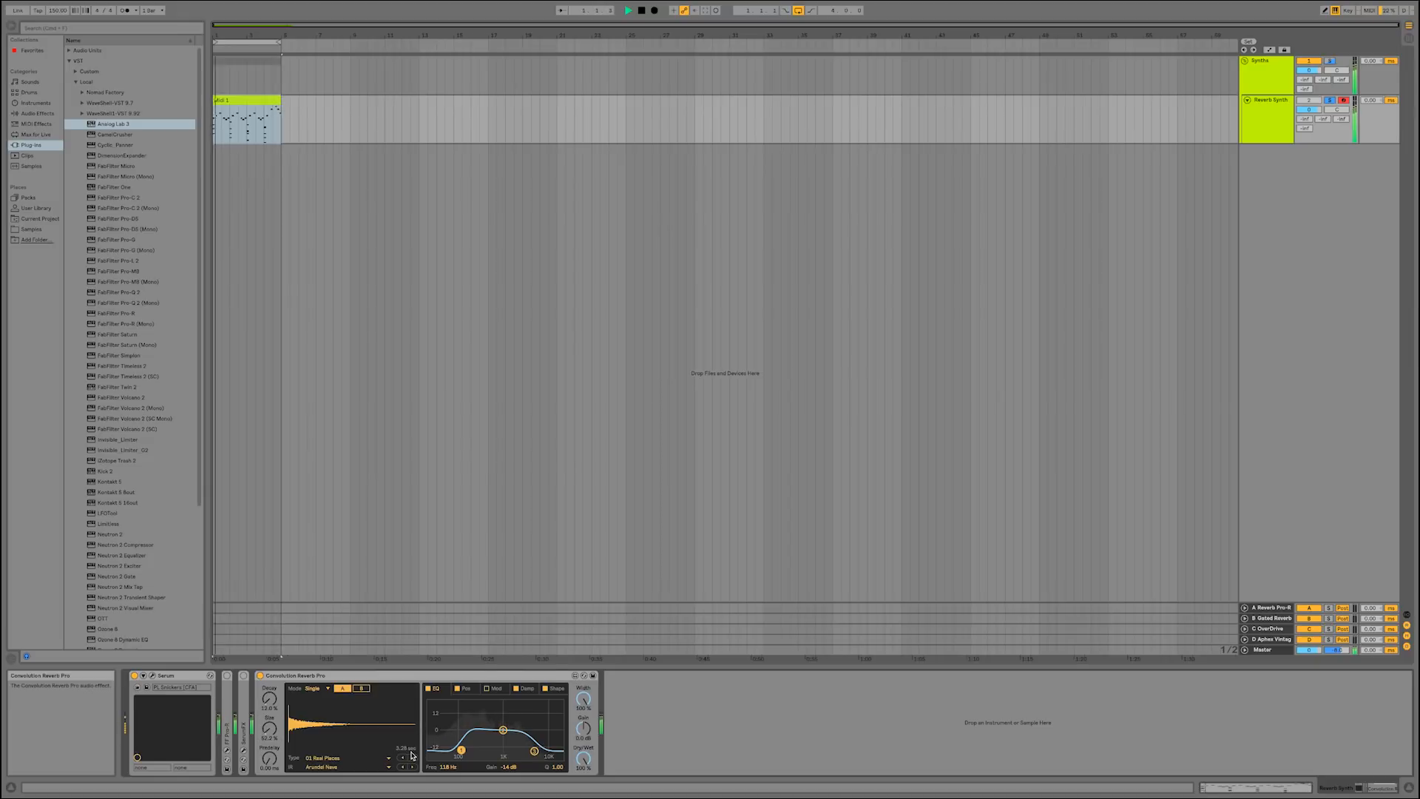
Step: Audition the Real Places impulse responses one after another during playback and settle on German Theater
click(412, 767)
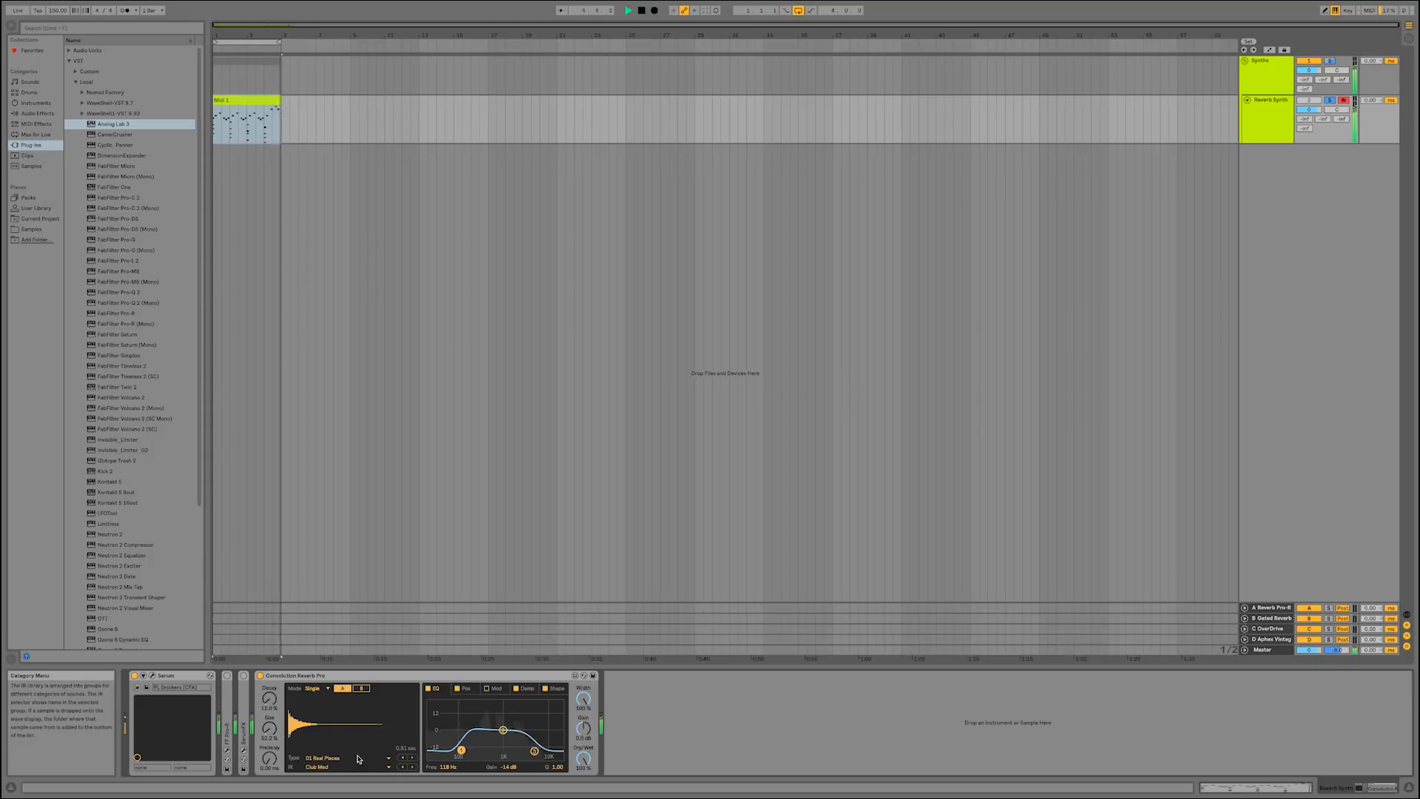
click(412, 767)
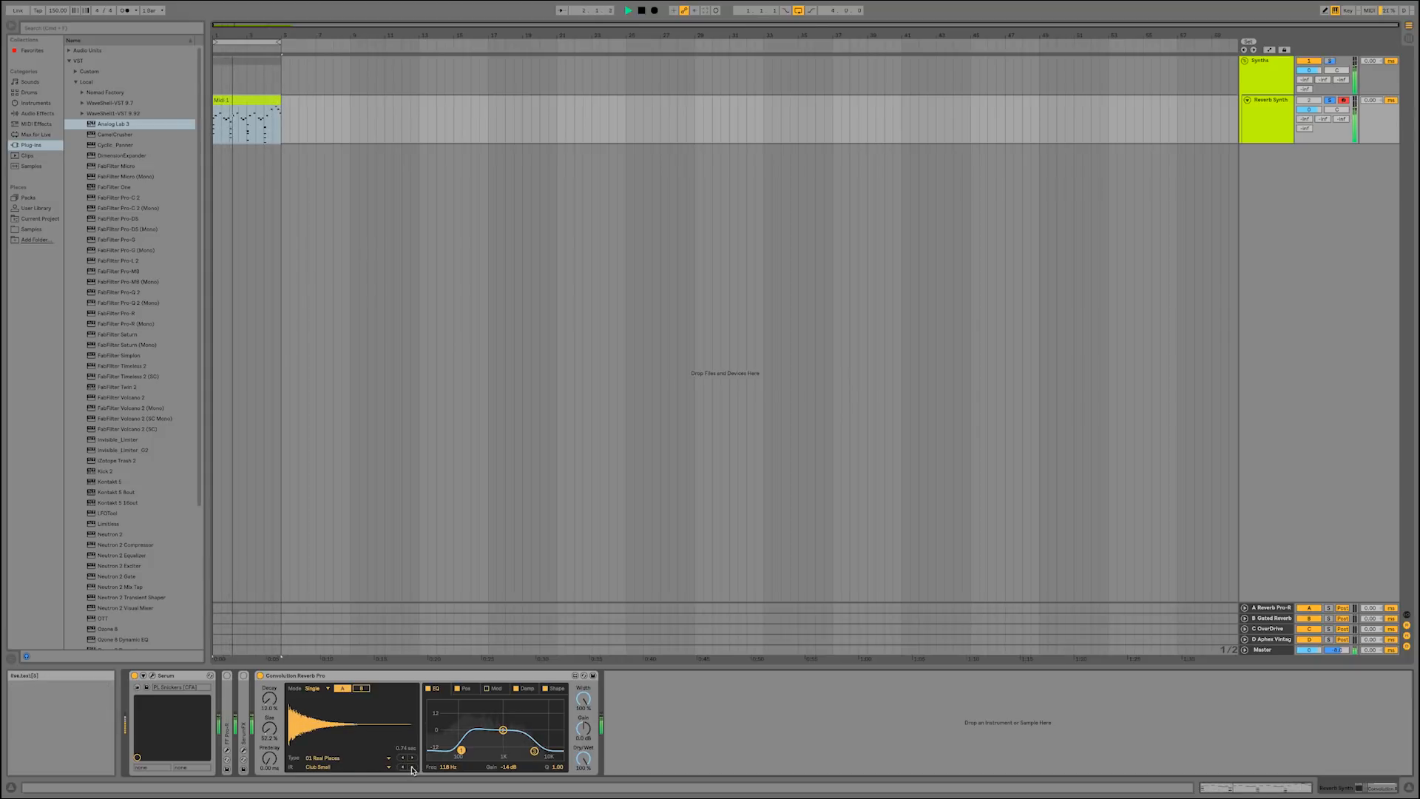
click(412, 768)
click(412, 767)
click(412, 768)
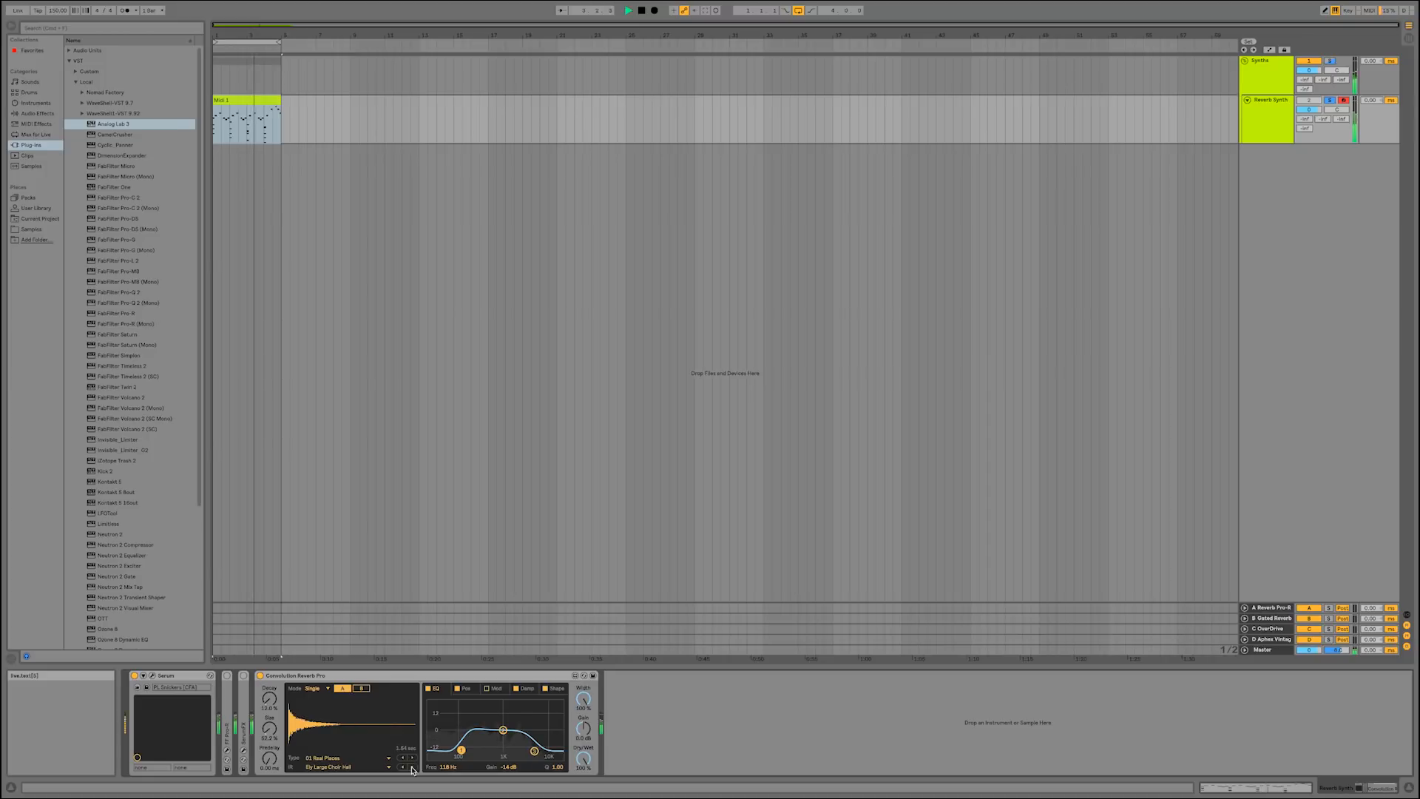
click(412, 768)
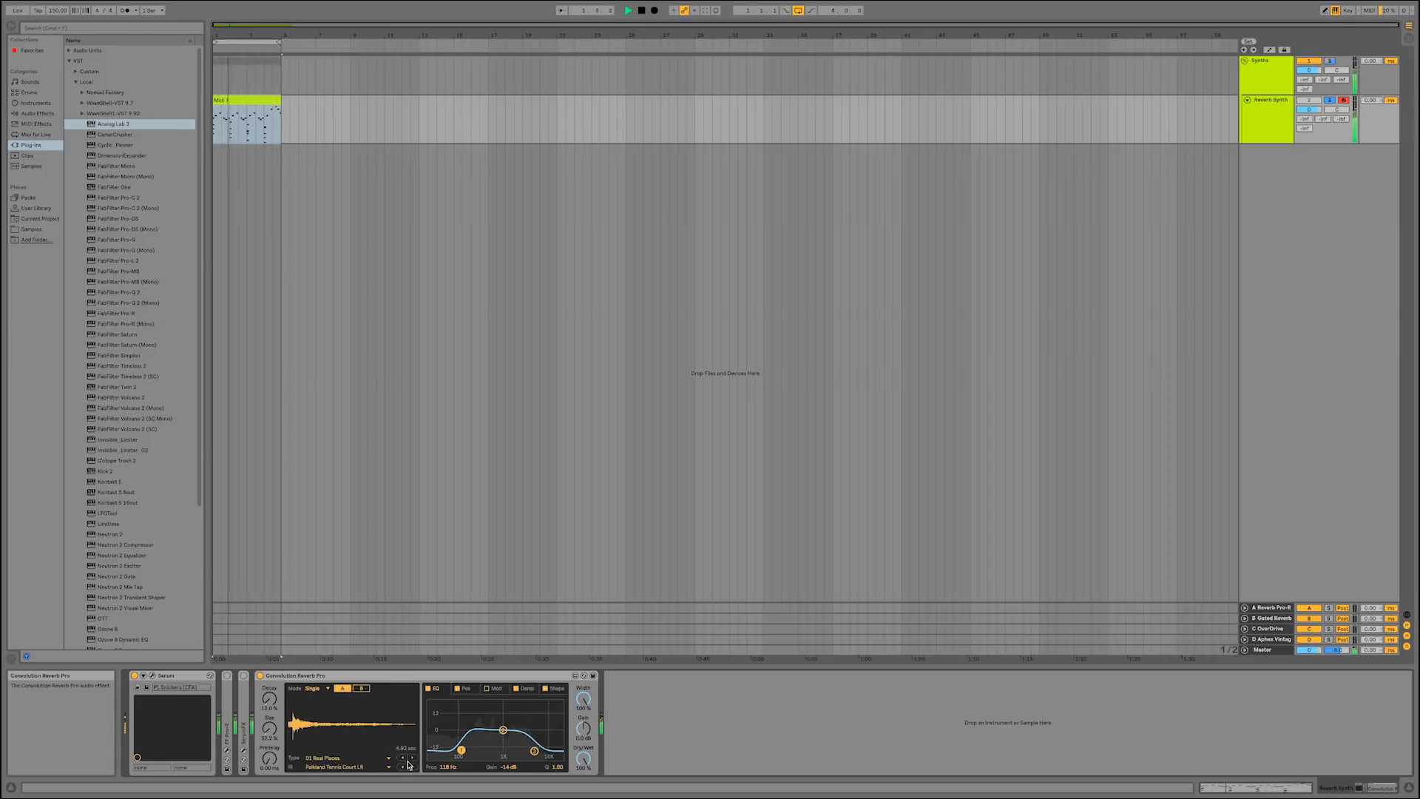
click(412, 768)
click(412, 768)
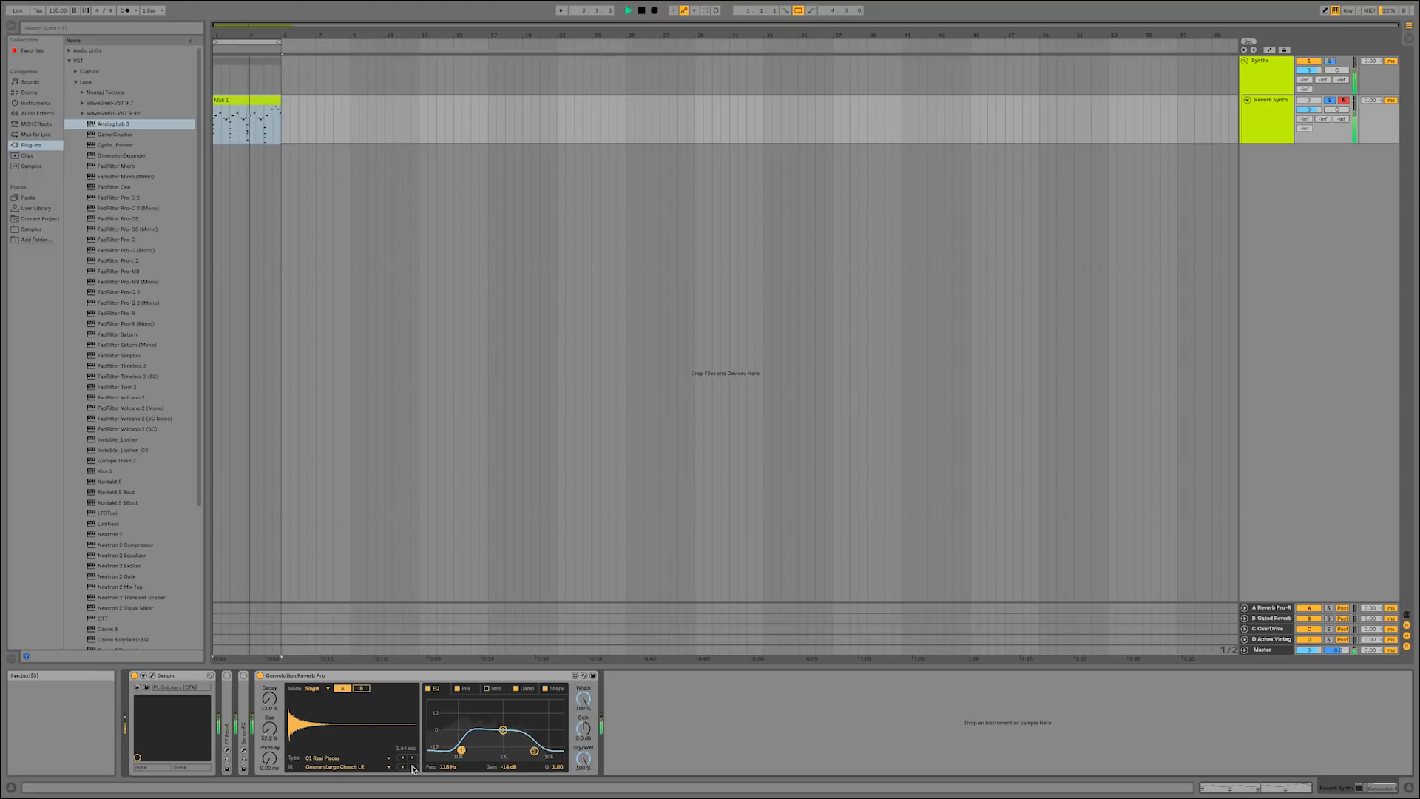
click(412, 768)
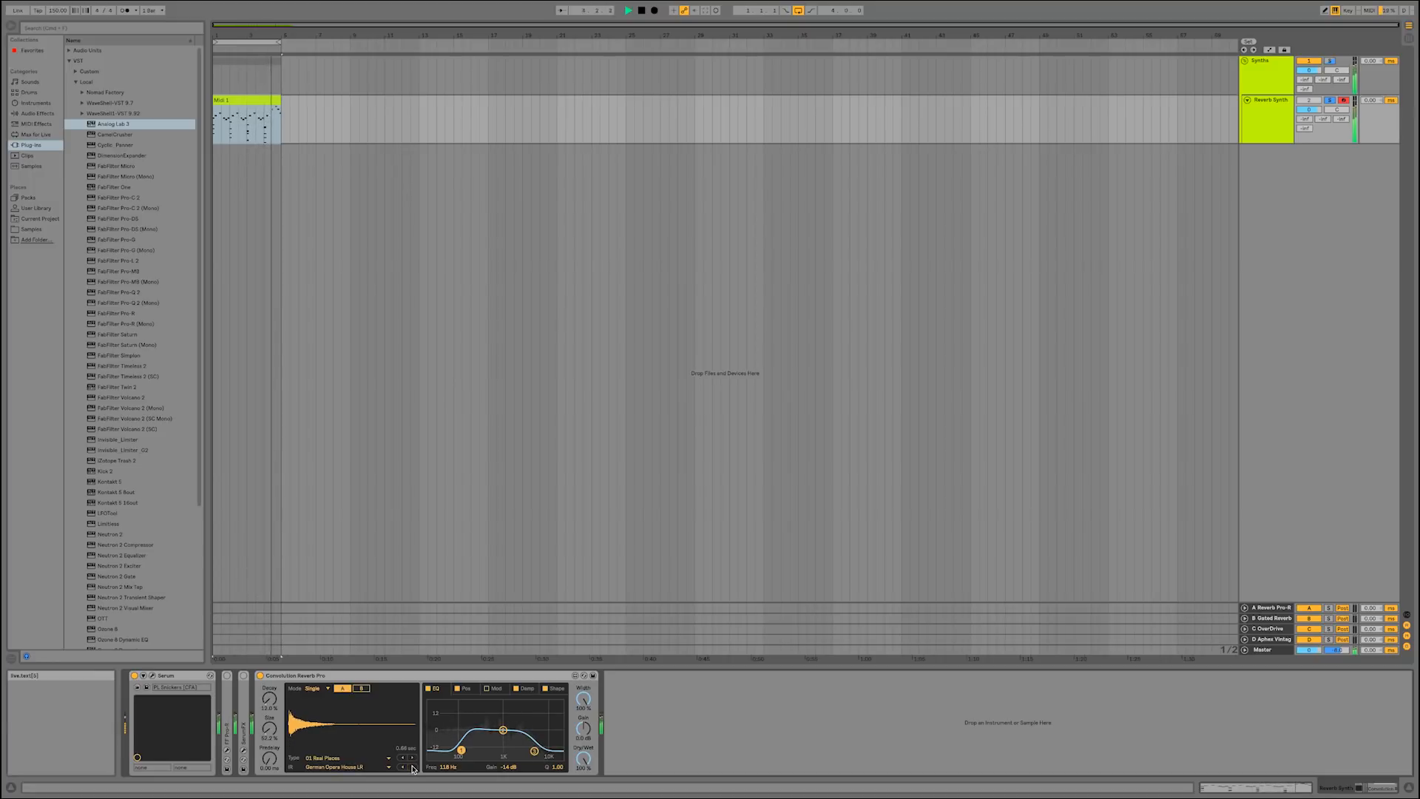
click(412, 768)
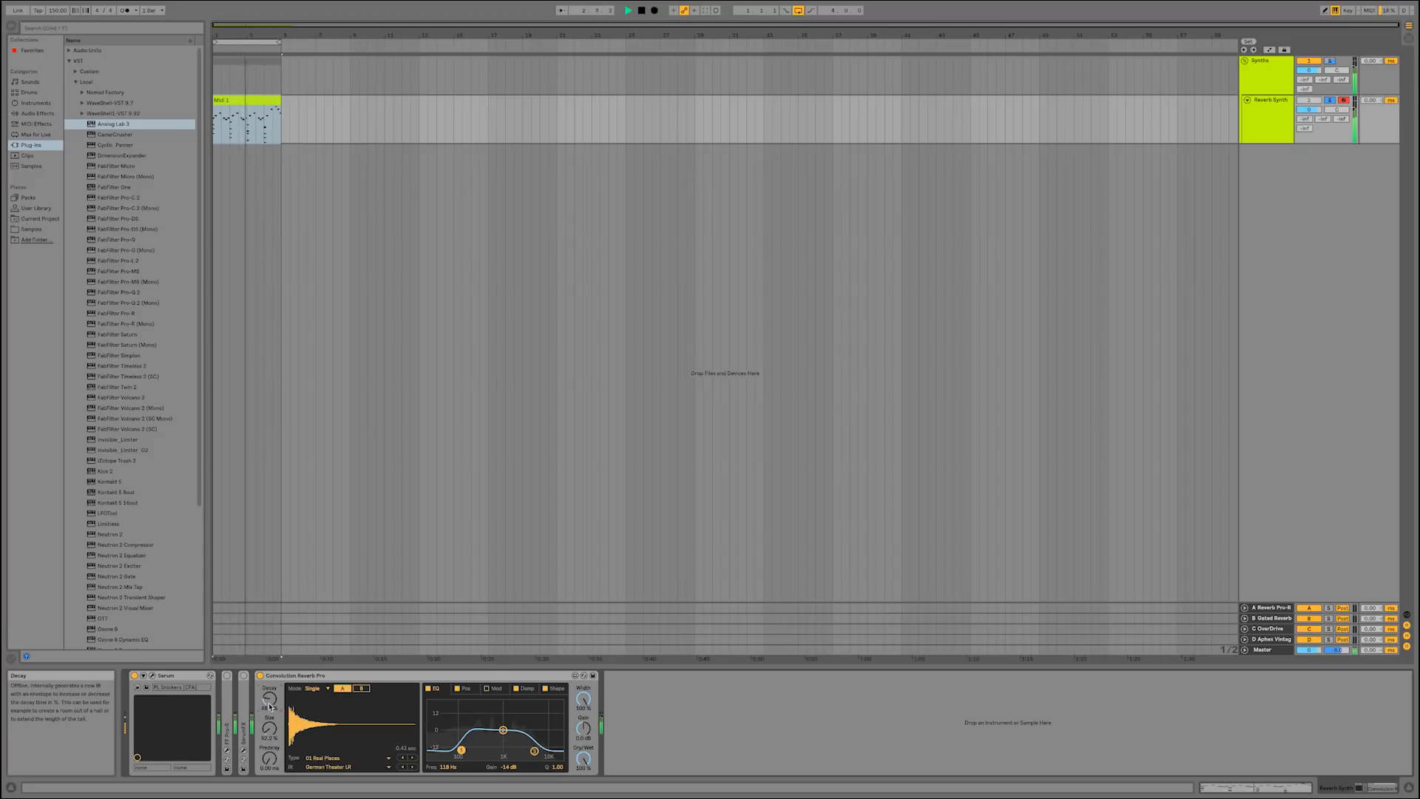
Step: Readjust the German Theater reverb's decay, and bypass and re-enable Convolution Reverb Pro during playback to compare
mouse_move(270, 707)
mouse_down()
mouse_move(270, 681)
mouse_move(271, 723)
mouse_up()
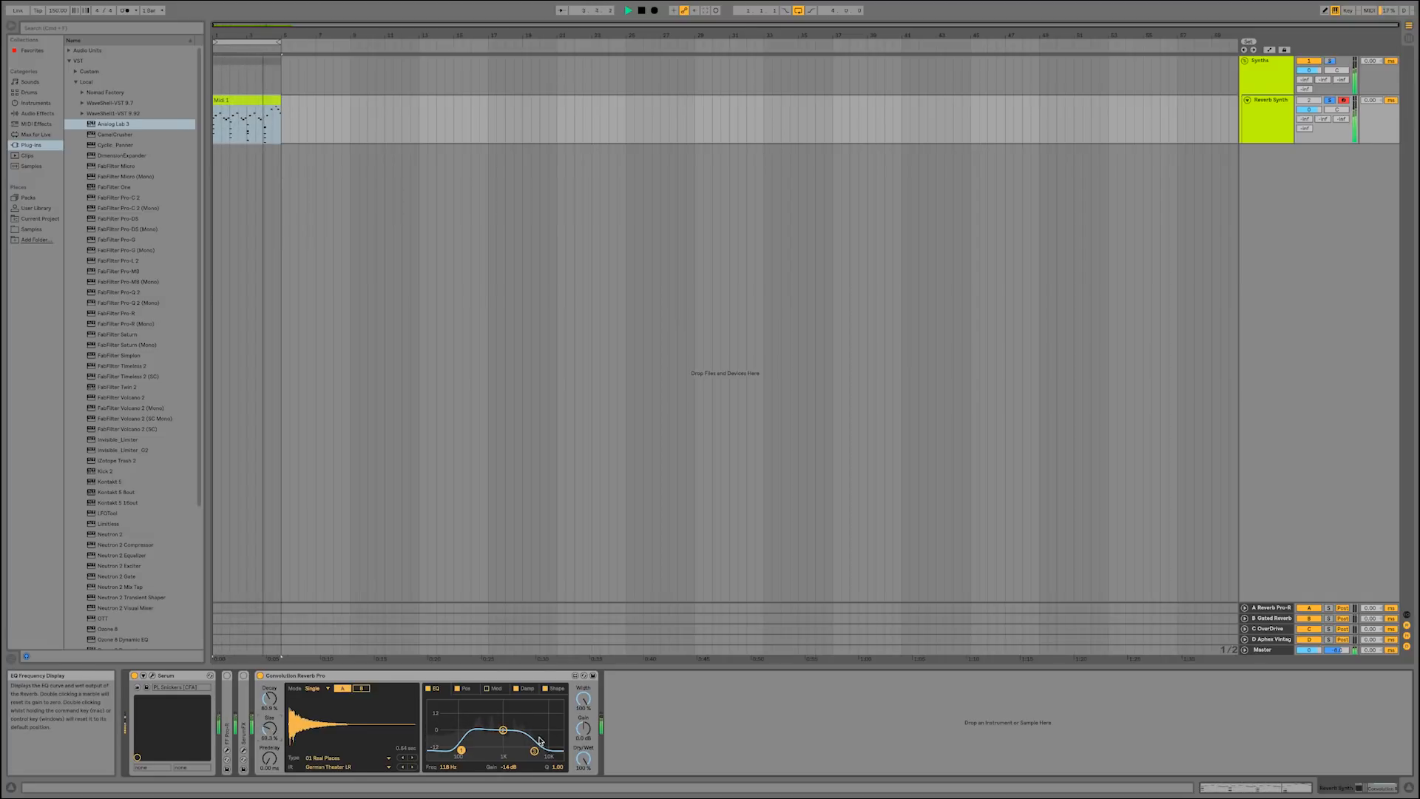
click(260, 676)
click(260, 677)
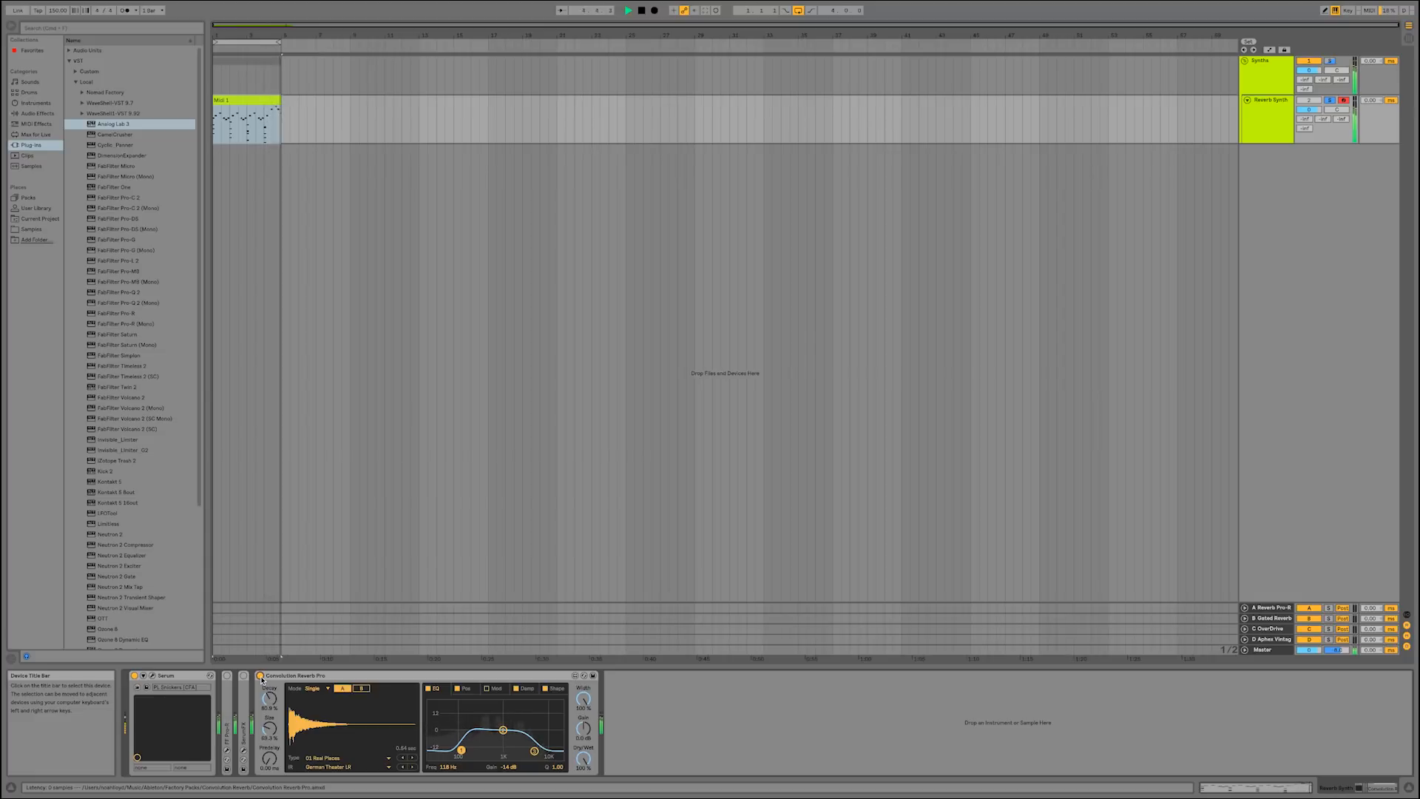
Step: Audition FabFilter Pro-R without Convolution Reverb Pro during playback, and re-enable Convolution Reverb Pro to hear both reverbs stacked
click(261, 676)
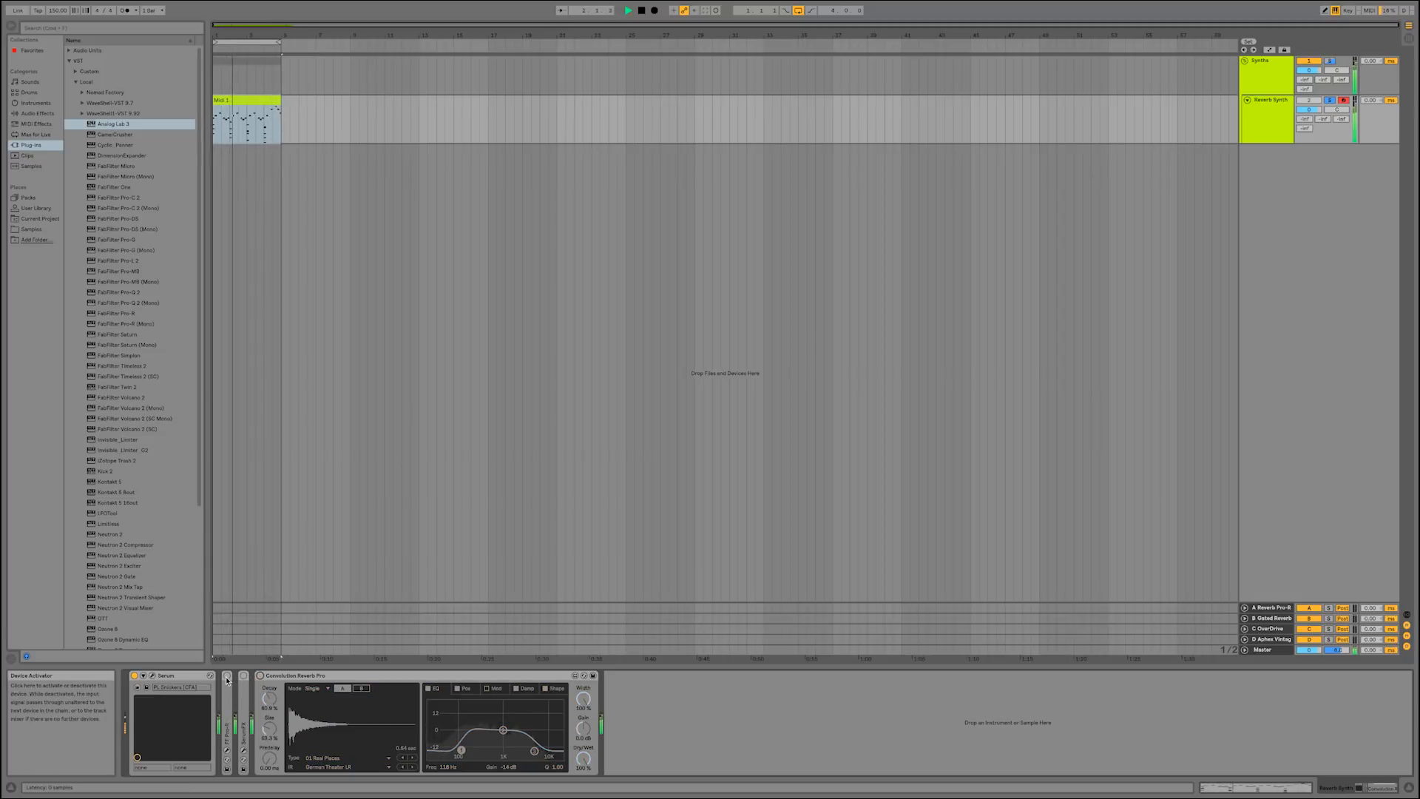
click(227, 675)
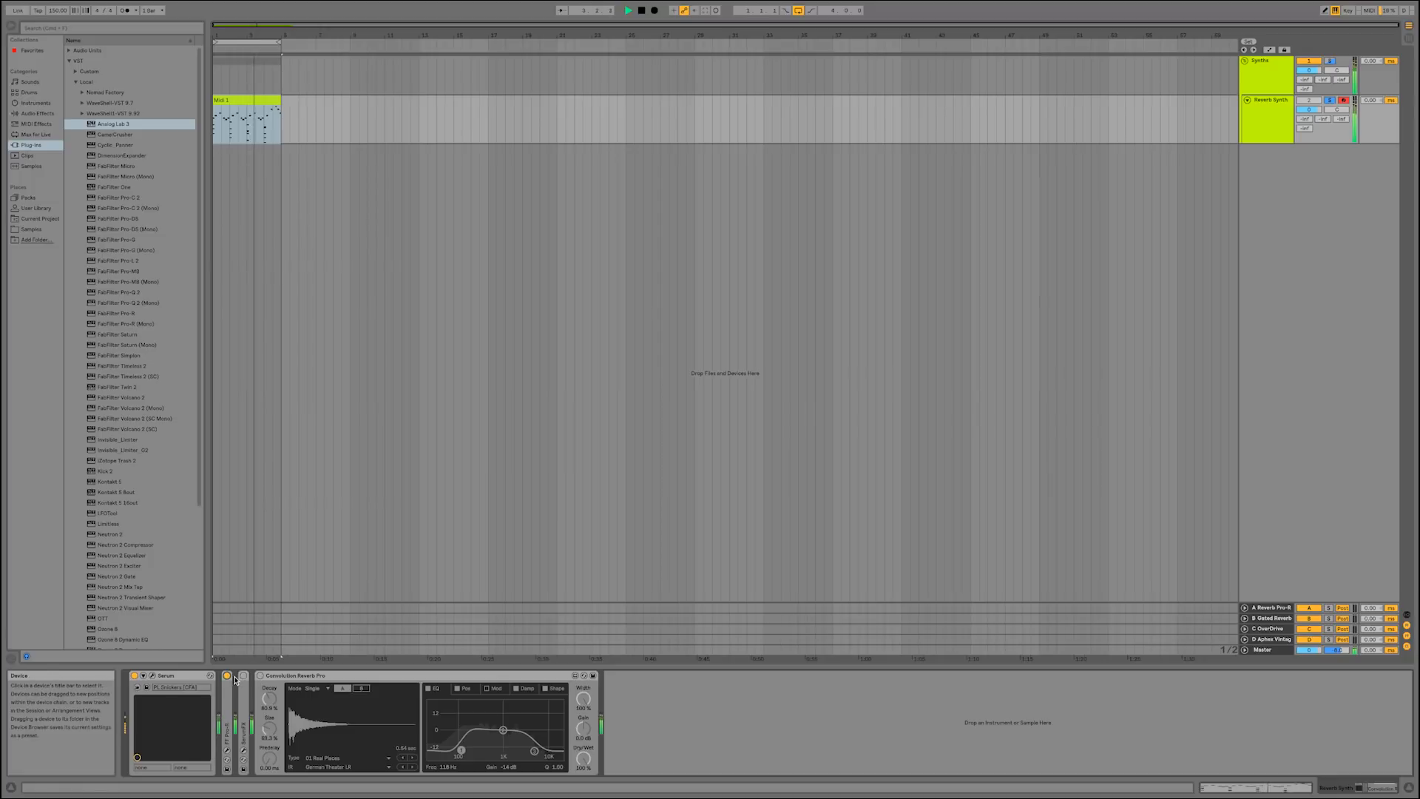
click(261, 676)
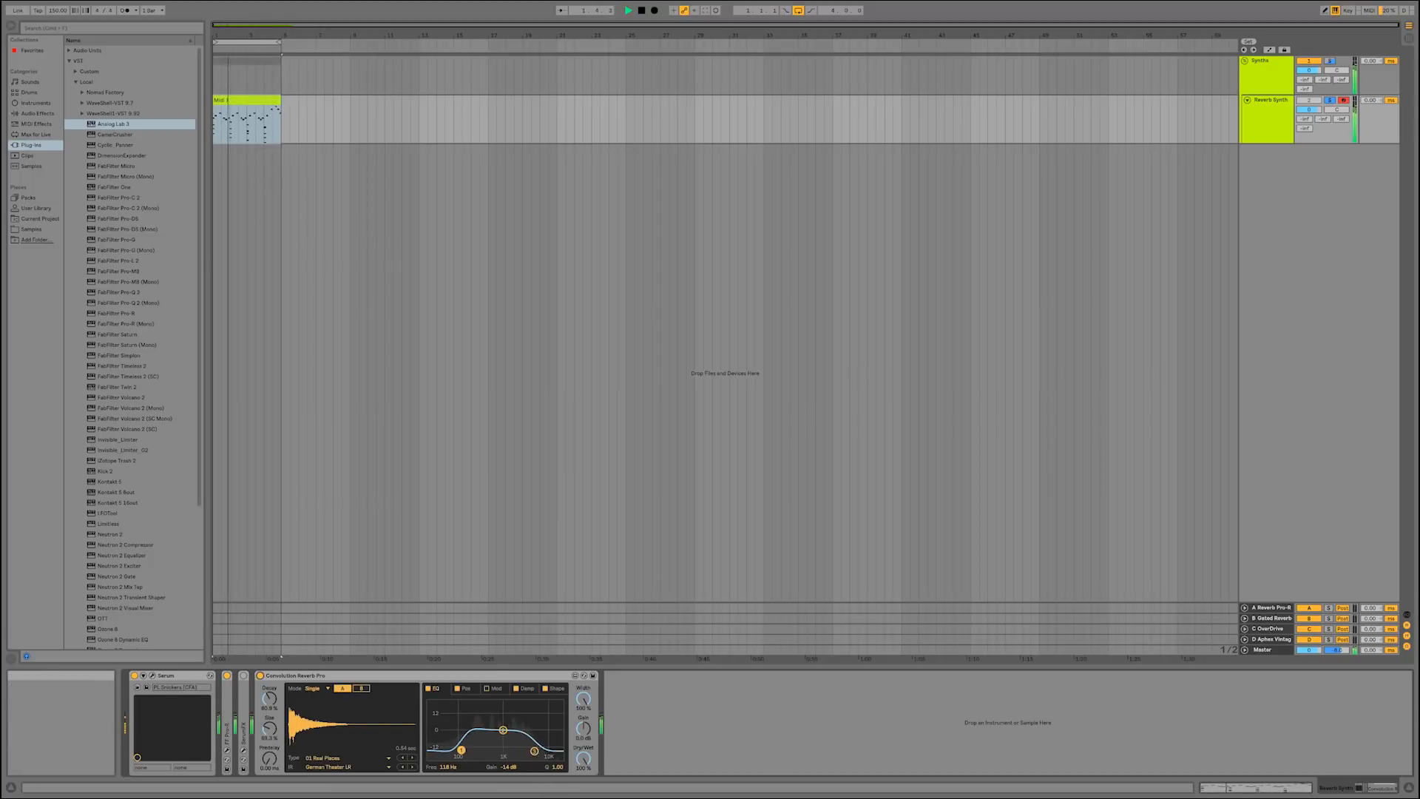
Step: Raise the high band in Convolution Reverb Pro's EQ to -3.1 dB at 4.28 kHz and replay the loop through both reverbs
drag(534, 751, 531, 735)
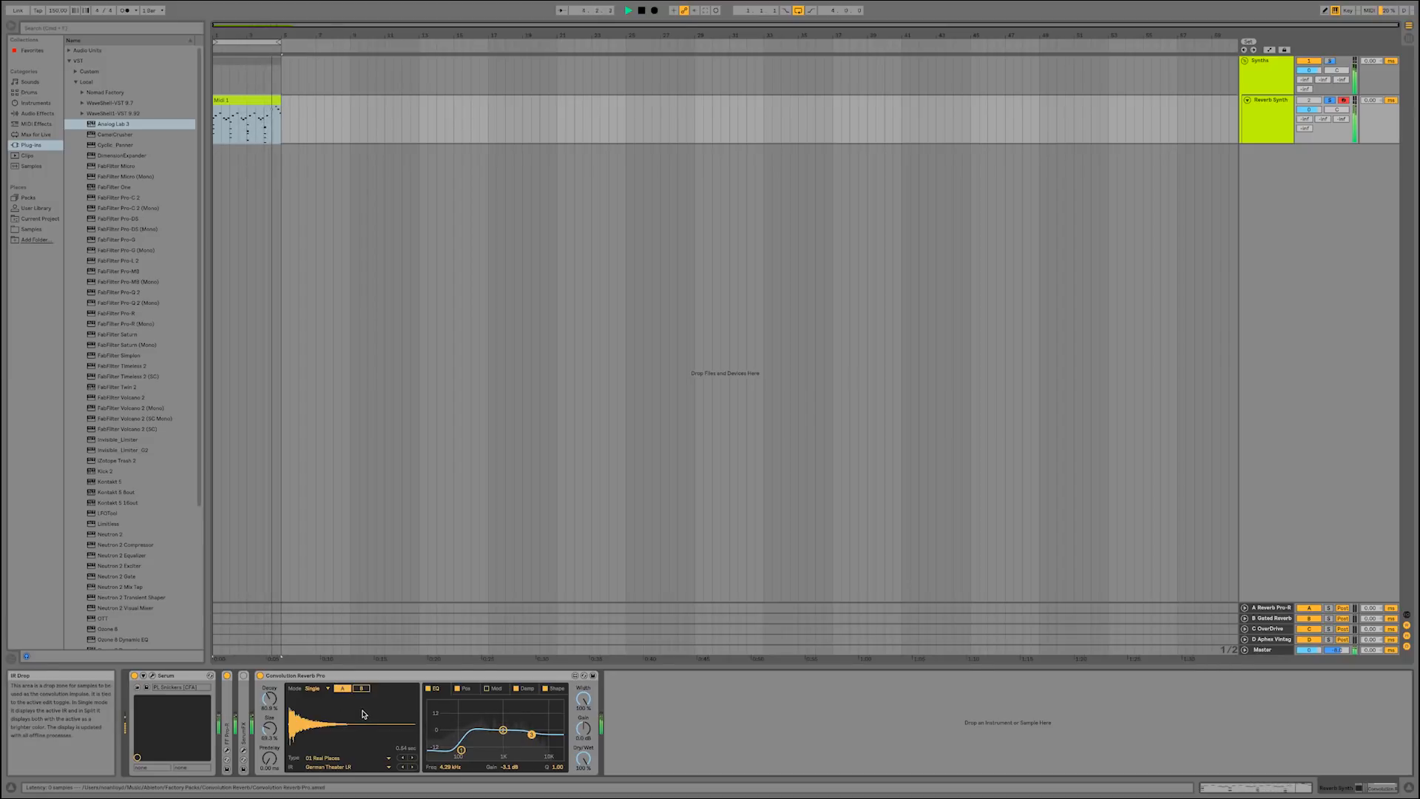
key(space)
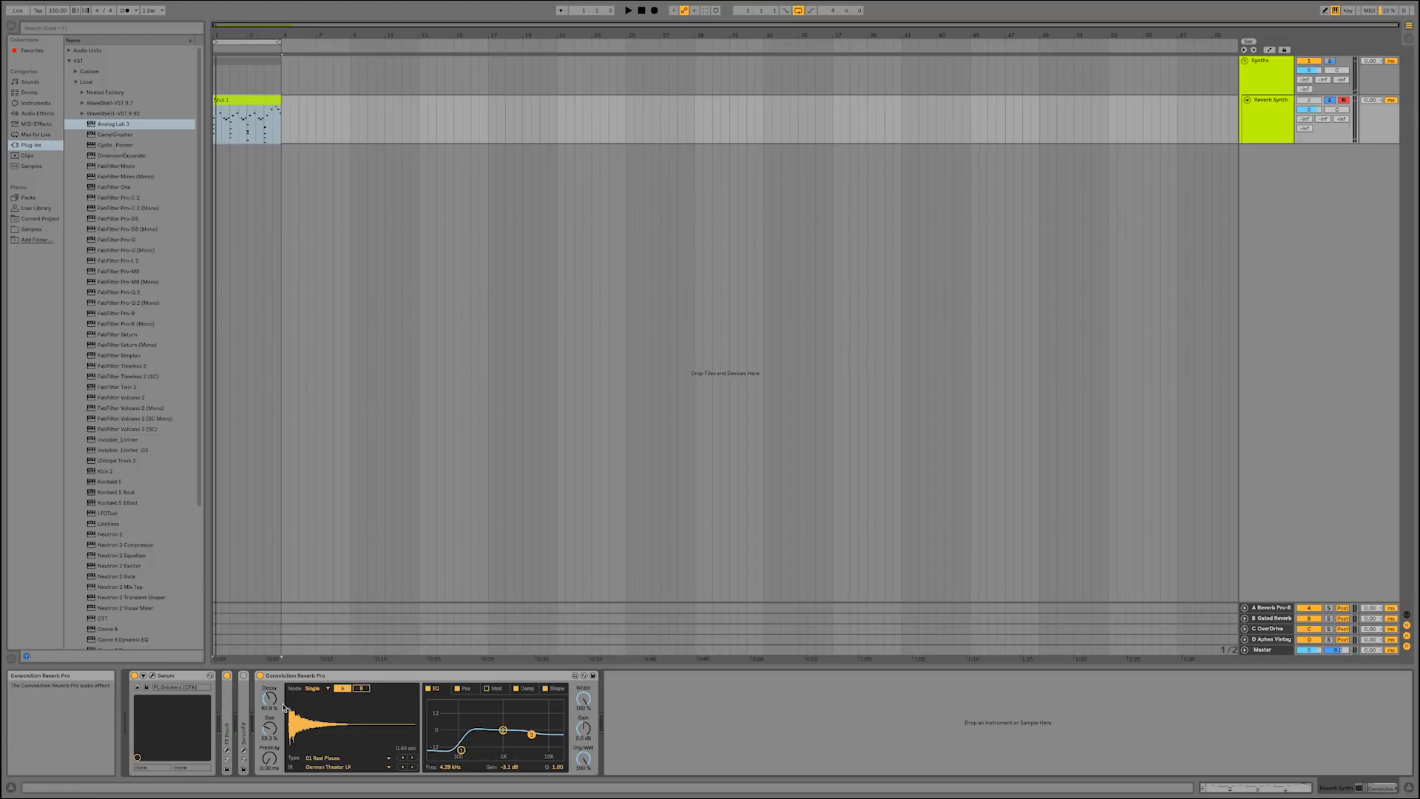
key(space)
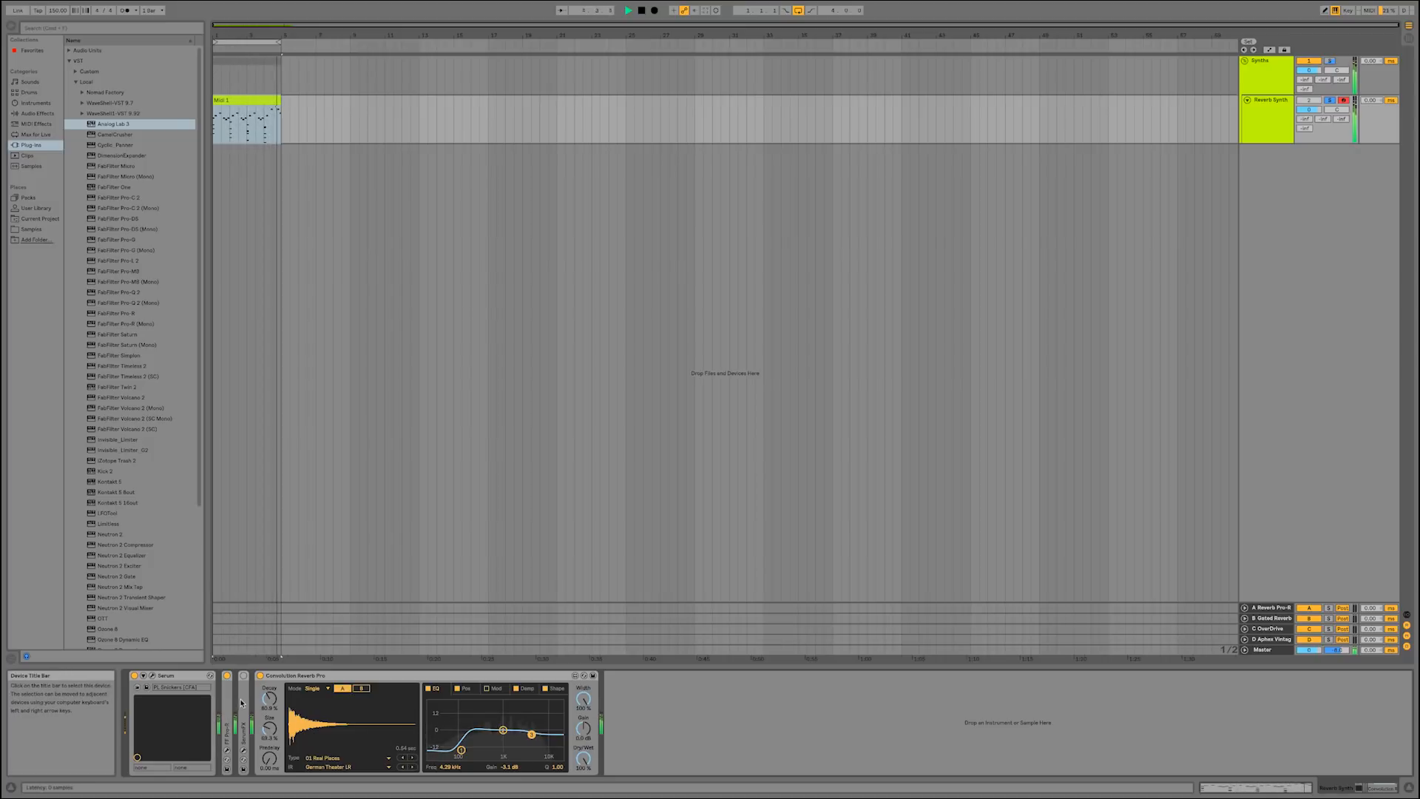
key(space)
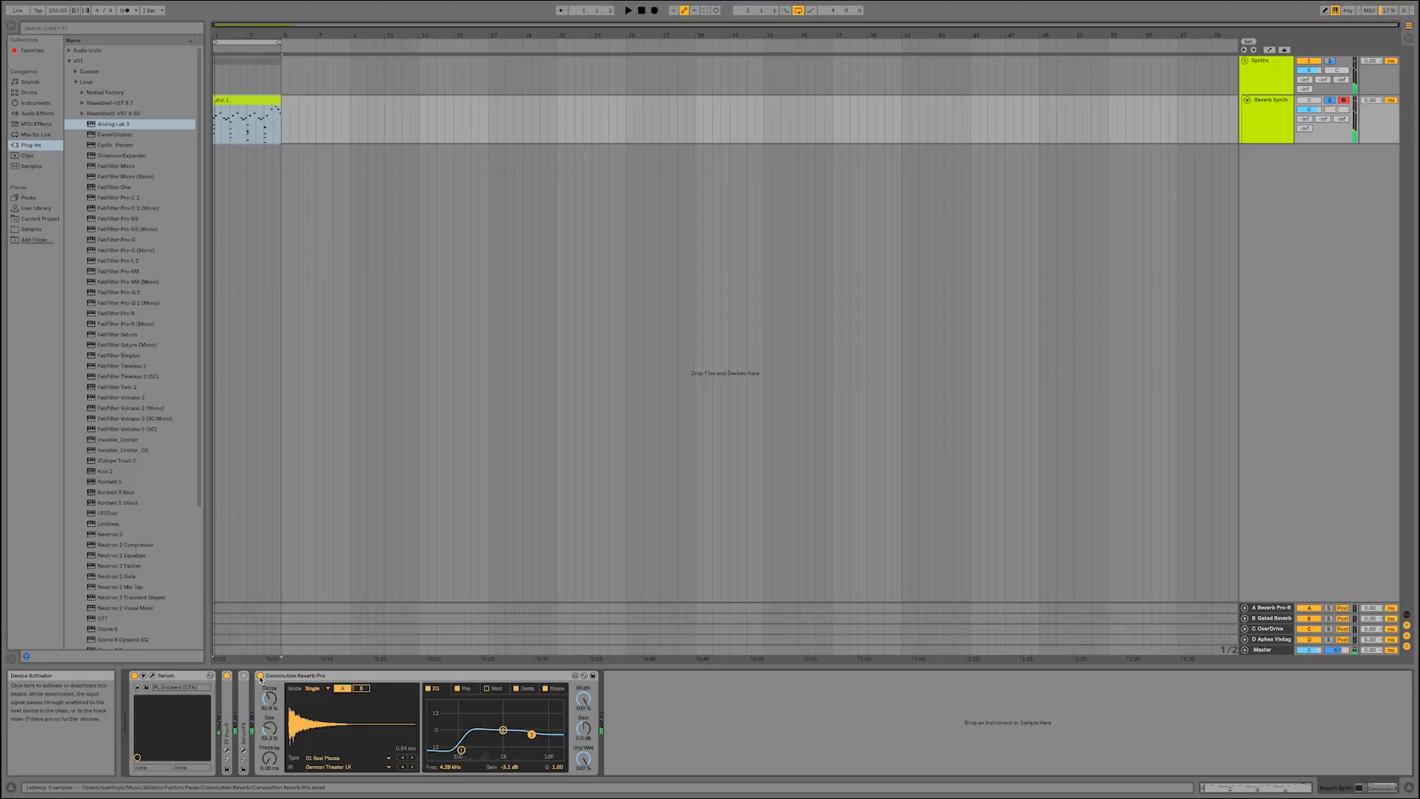
Step: Switch off Convolution Reverb Pro and FabFilter Pro-R, and fold the Convolution Reverb Pro device
click(259, 675)
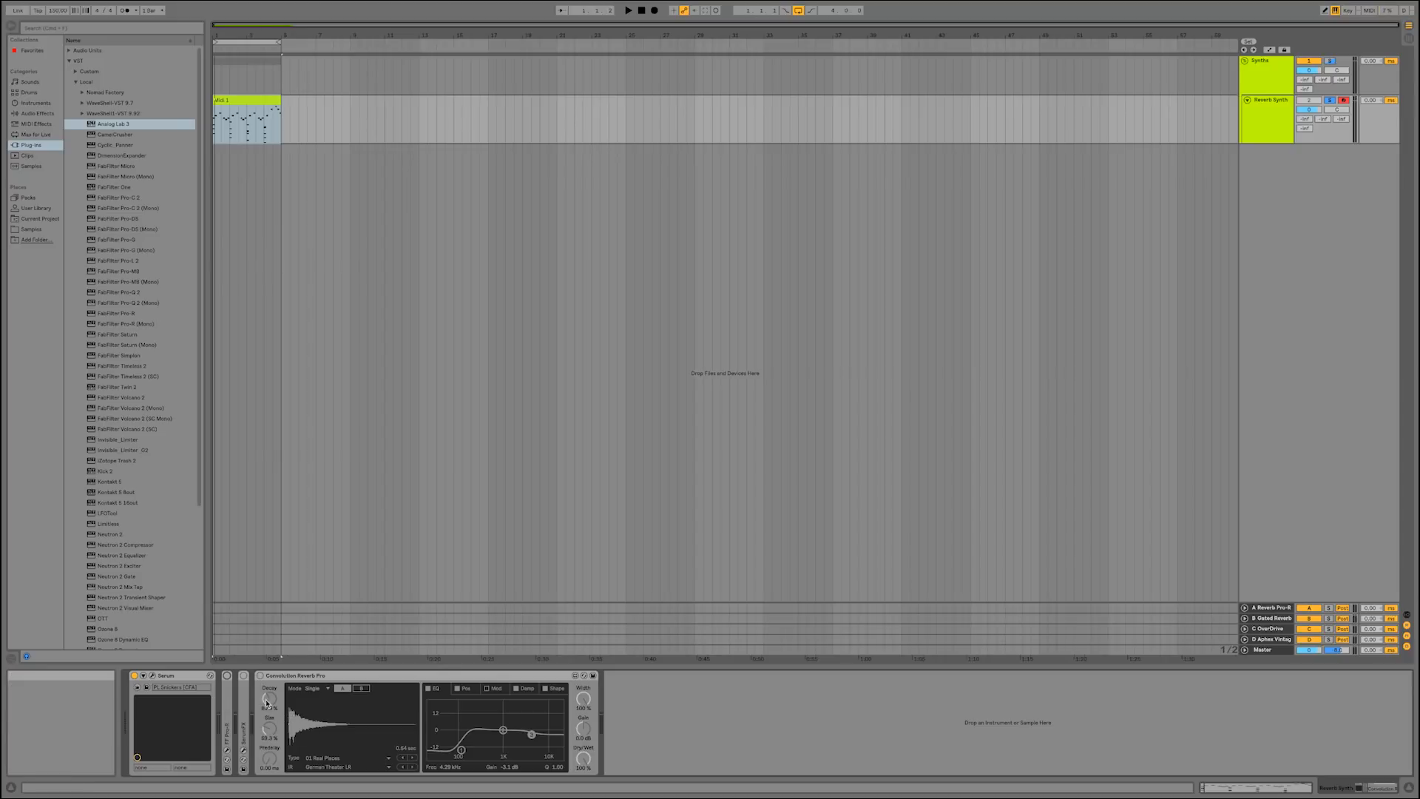
click(332, 677)
double_click(331, 678)
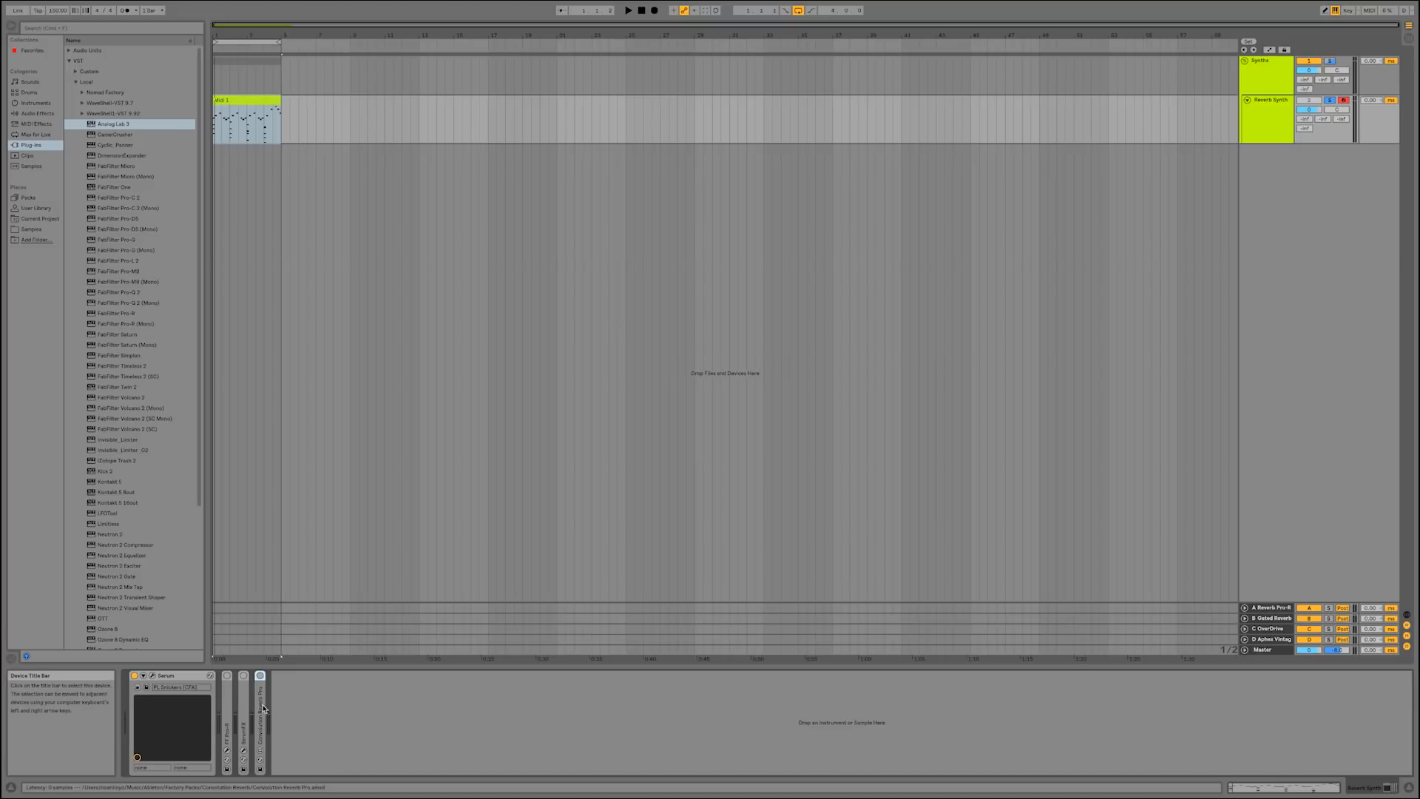
Step: Look through the installed packs, and expand and collapse the list of available packs in the browser
click(30, 198)
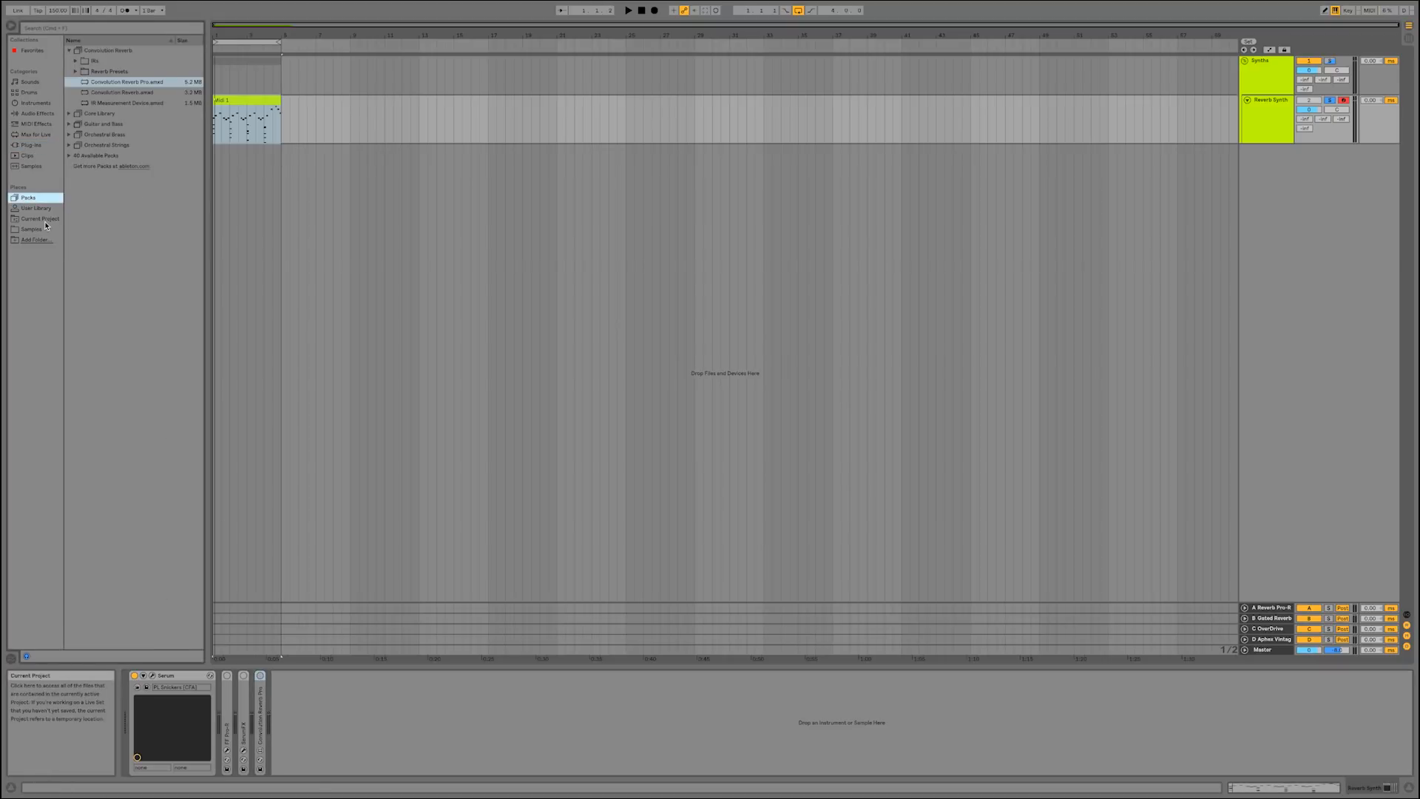
click(71, 156)
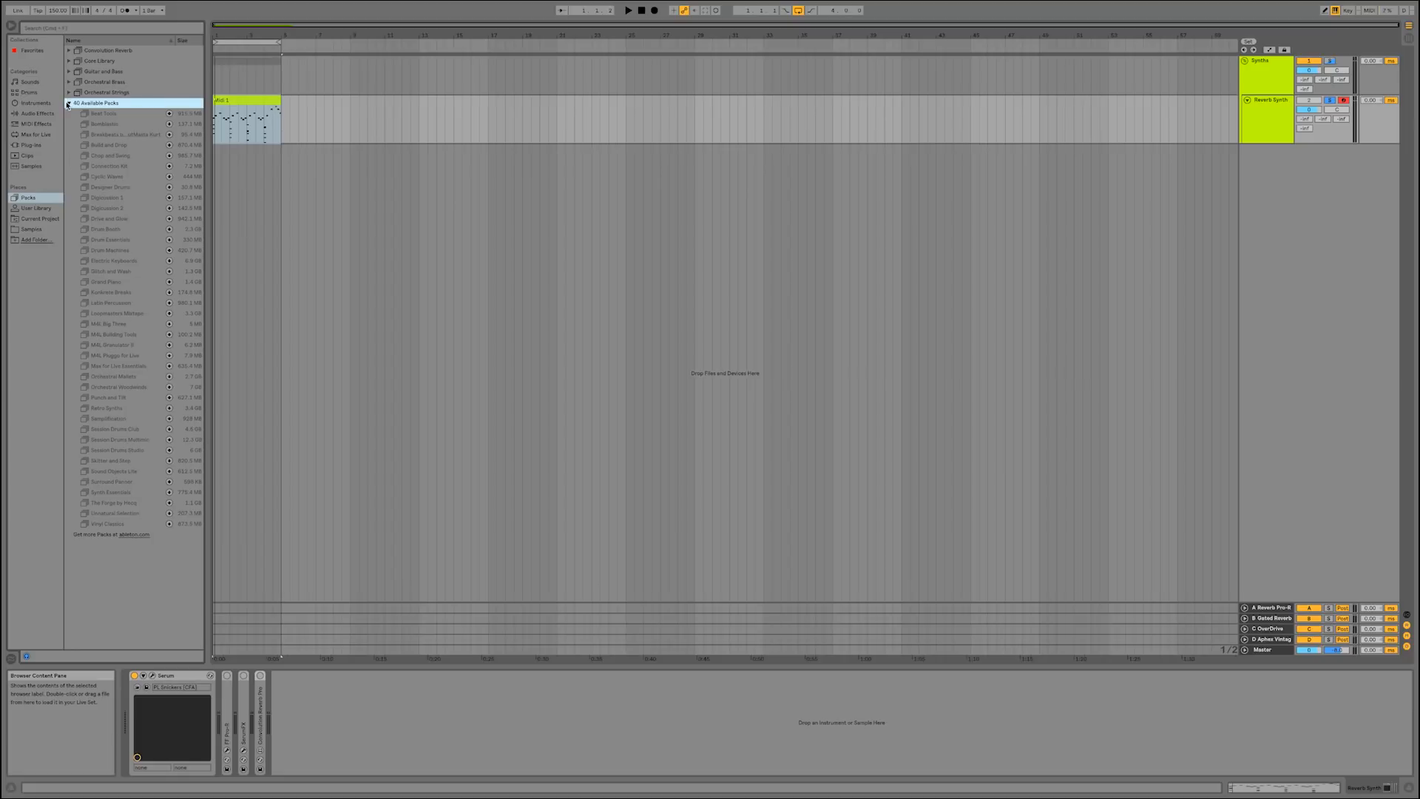
click(68, 104)
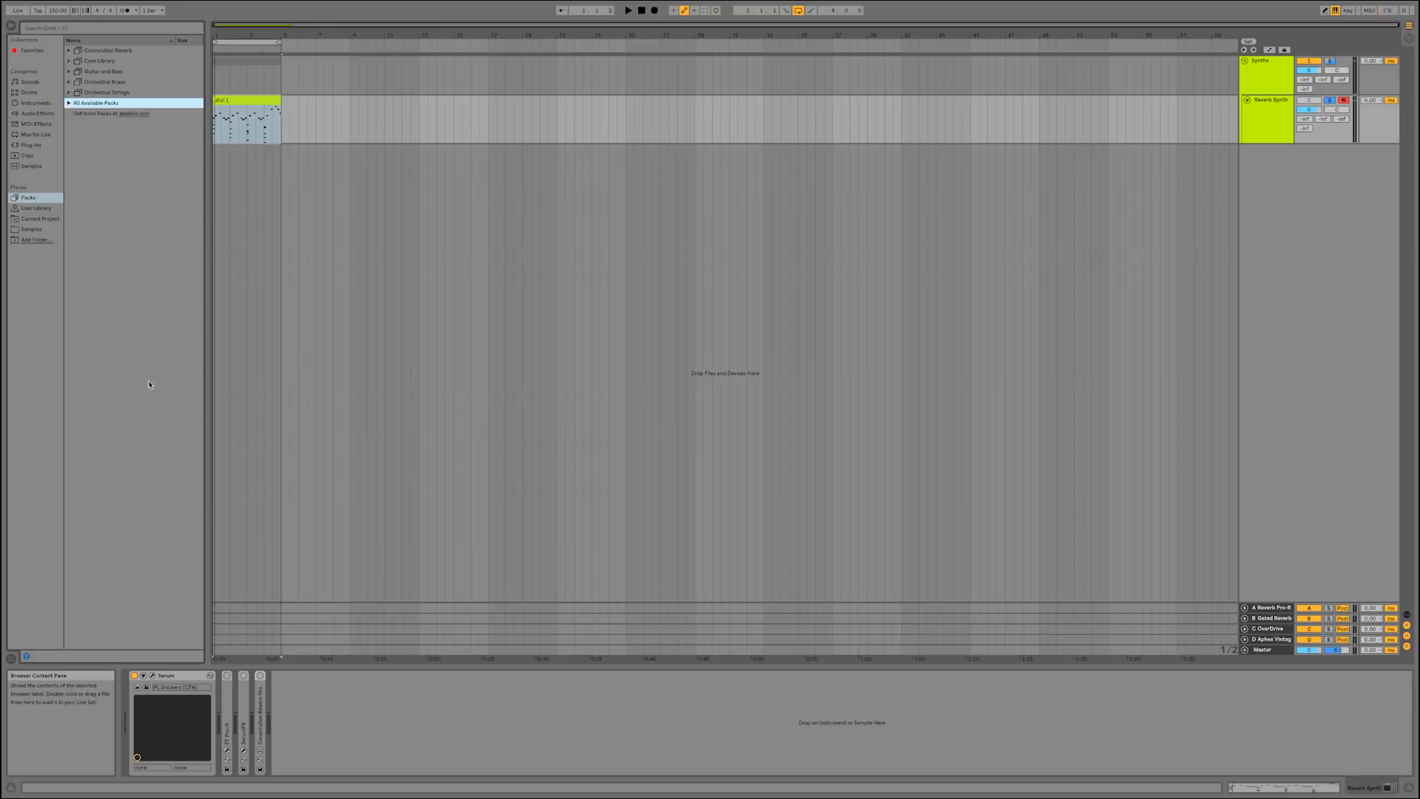
Step: Unfold FabFilter Pro-R, review its settings in the plug-in window, and close the window and fold the device again
click(246, 709)
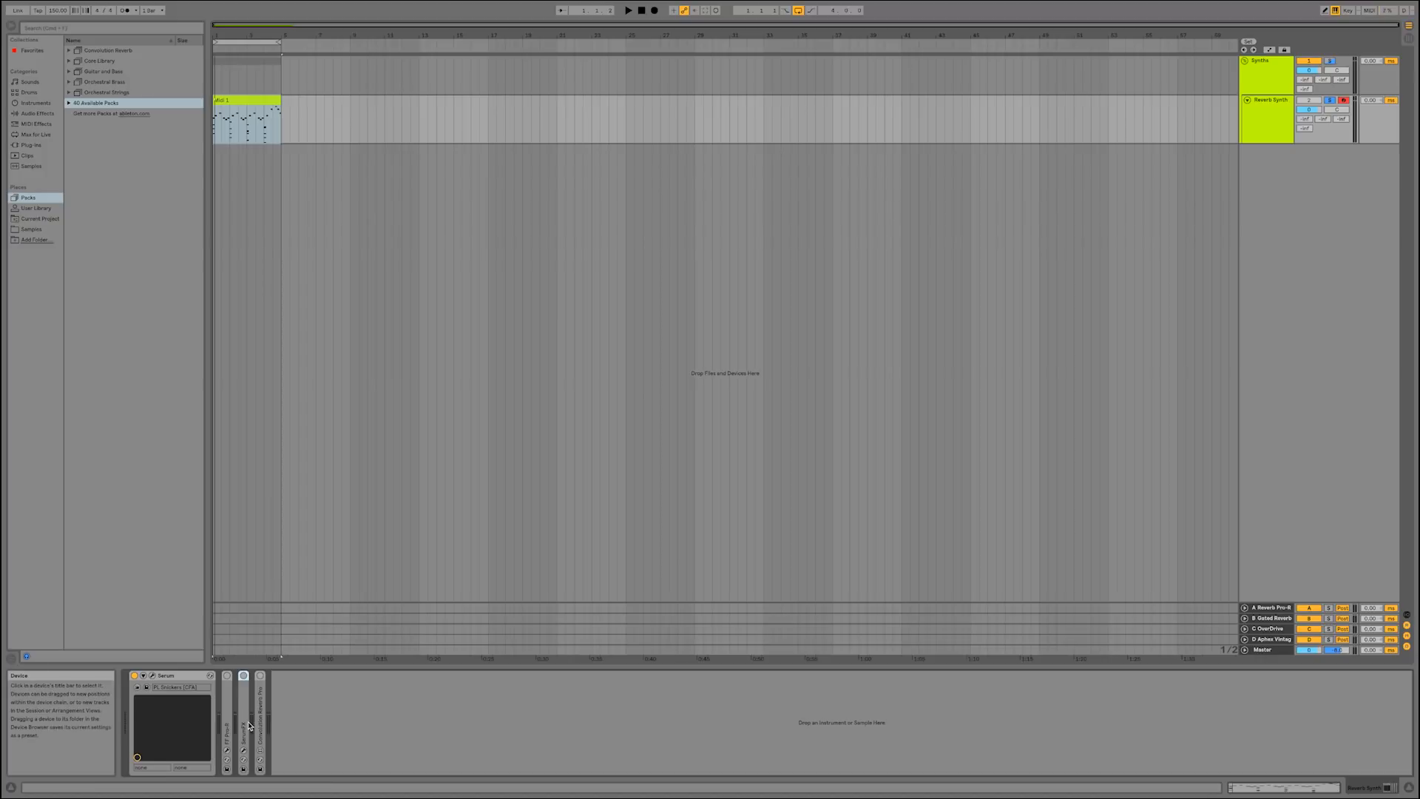
double_click(232, 734)
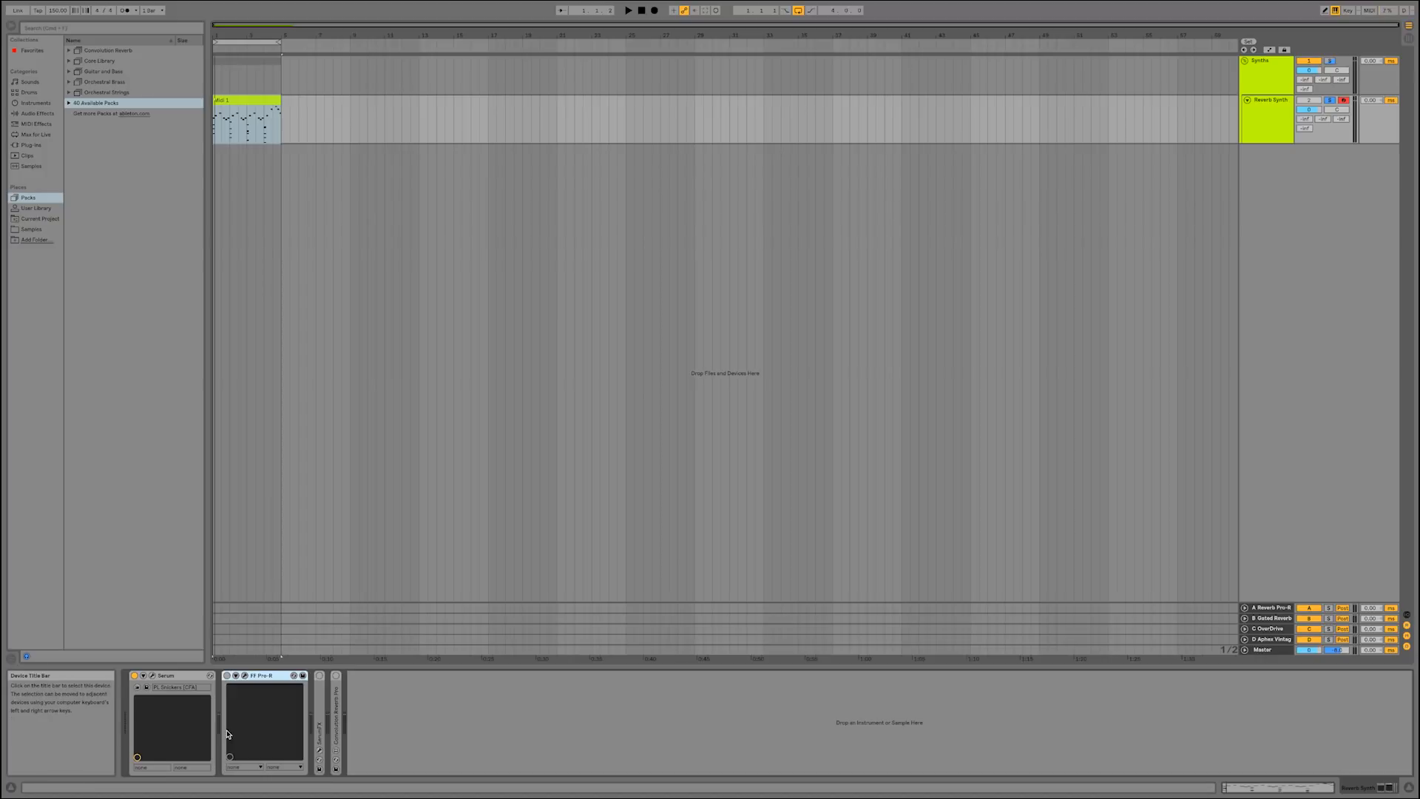
click(245, 676)
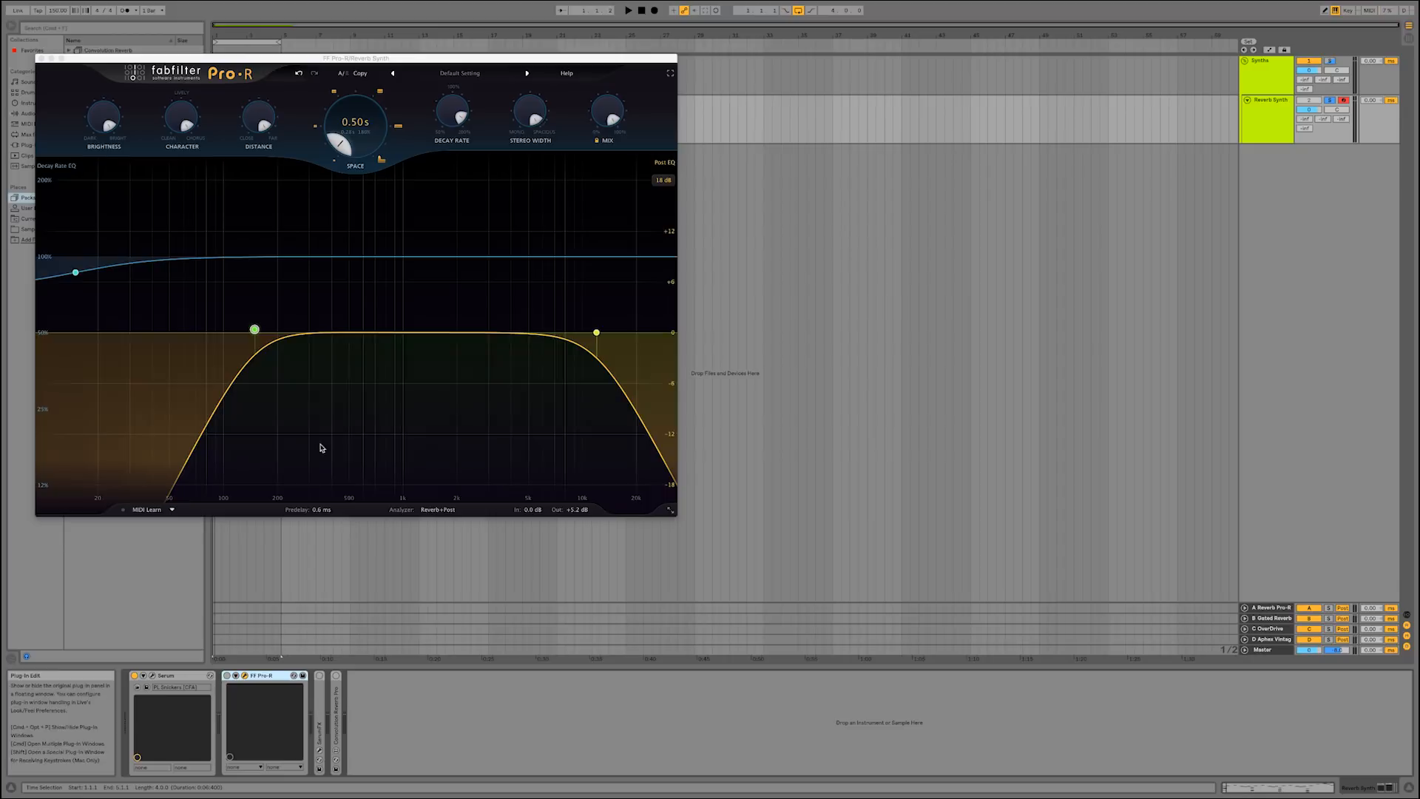
click(44, 59)
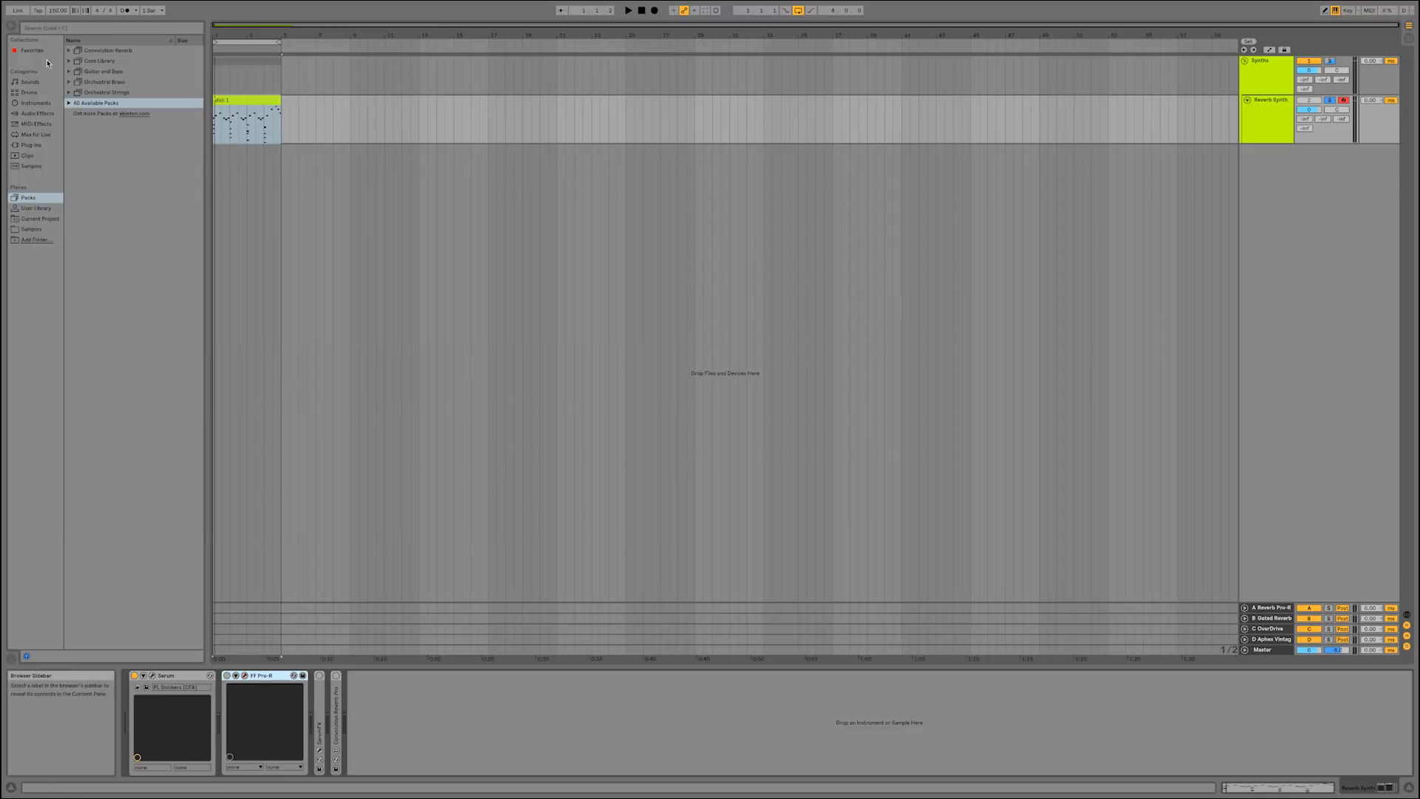
double_click(279, 674)
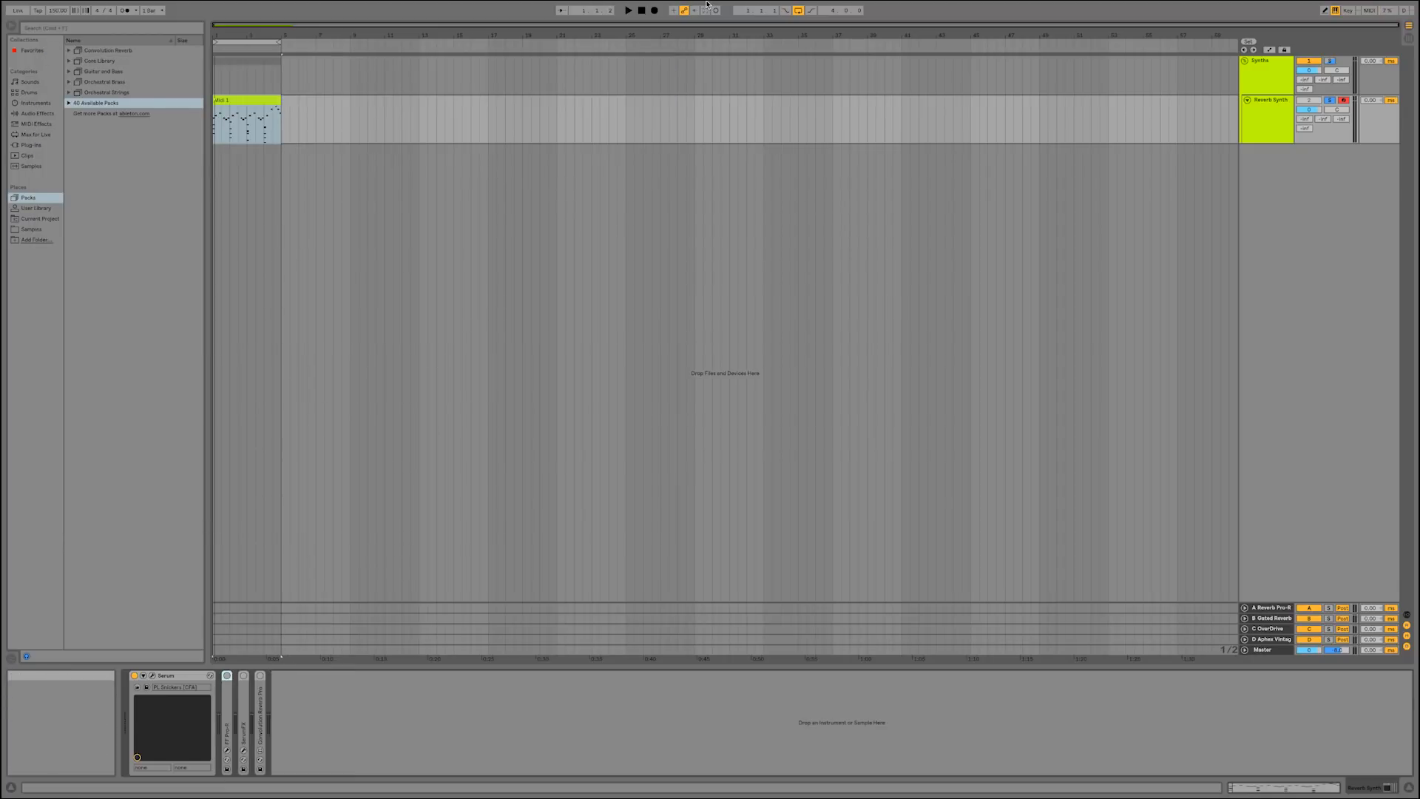